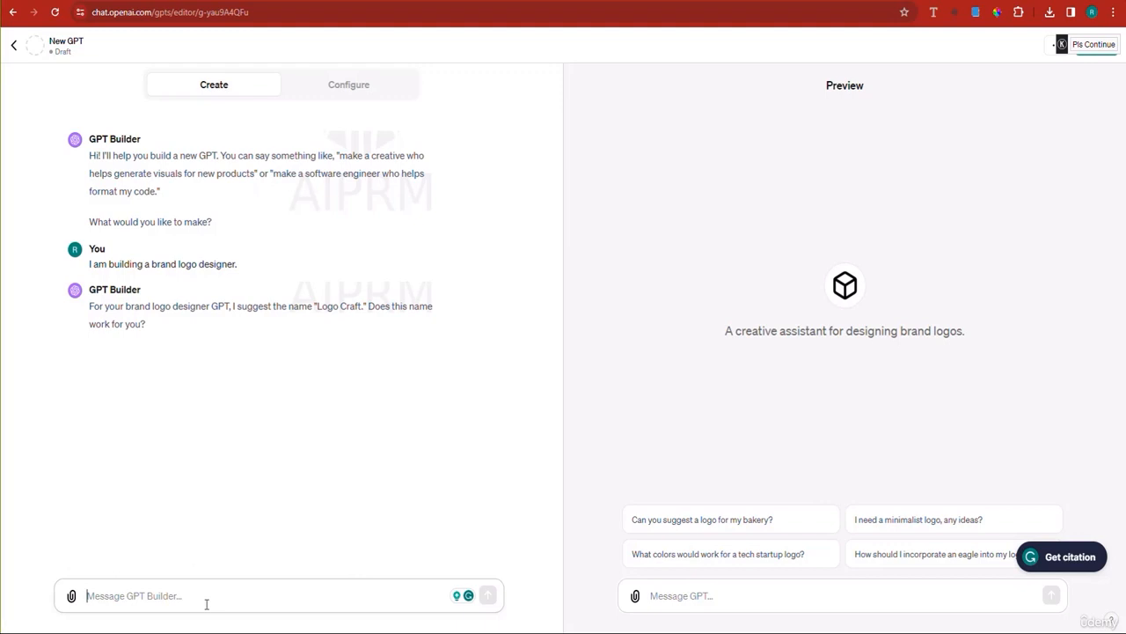
Reply to GPT Builder's name suggestion with "NO, change it to something special, and add a marketing touch"
text(NO? CHANGE)
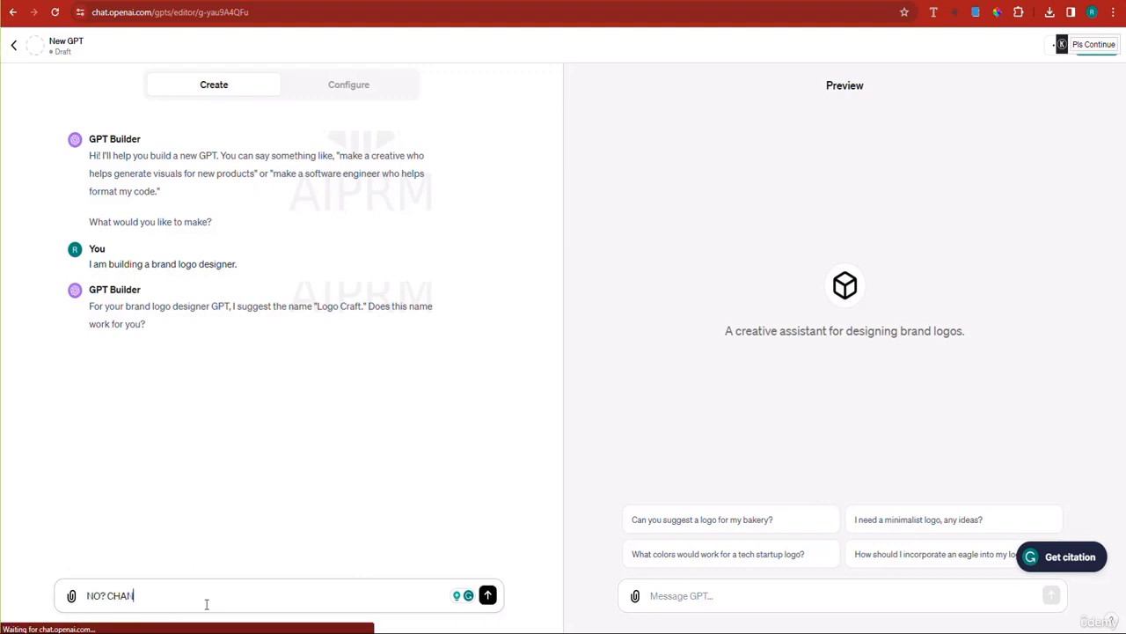
key(BackSpace)
key(BackSpace)
key(BackSpace)
key(BackSpace)
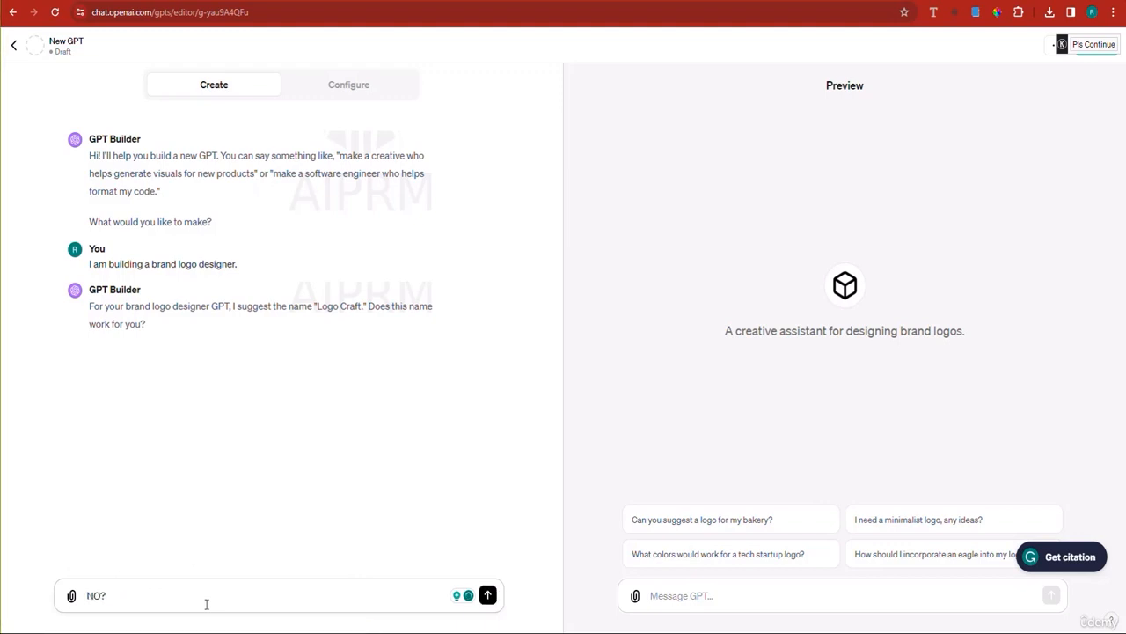
text(, change it to something spec)
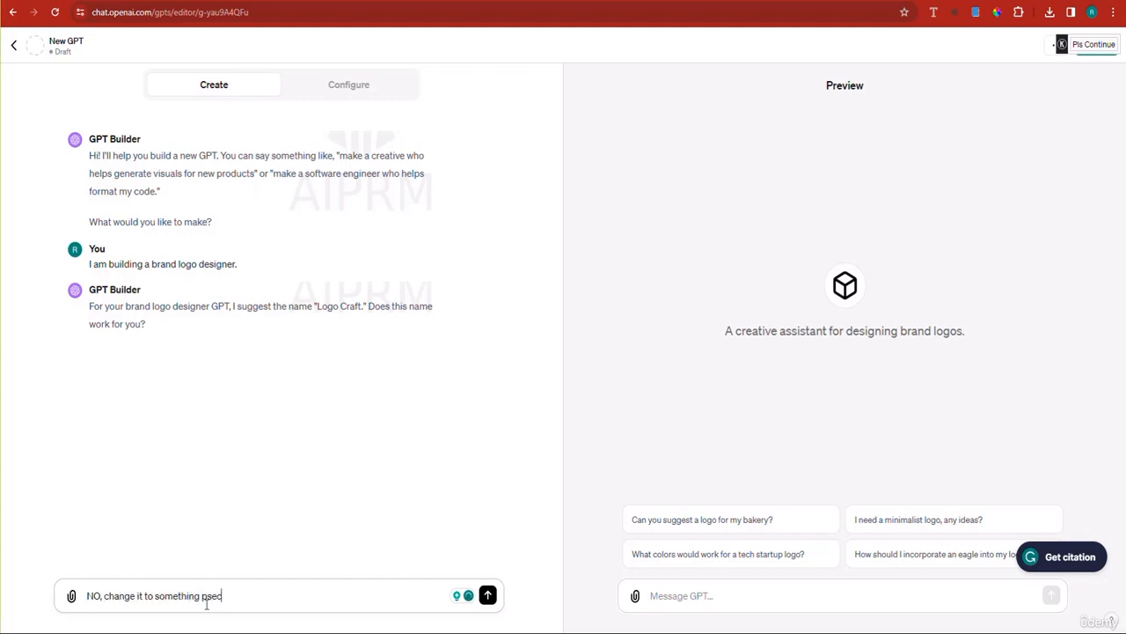
key(BackSpace)
key(BackSpace)
text(pecial,)
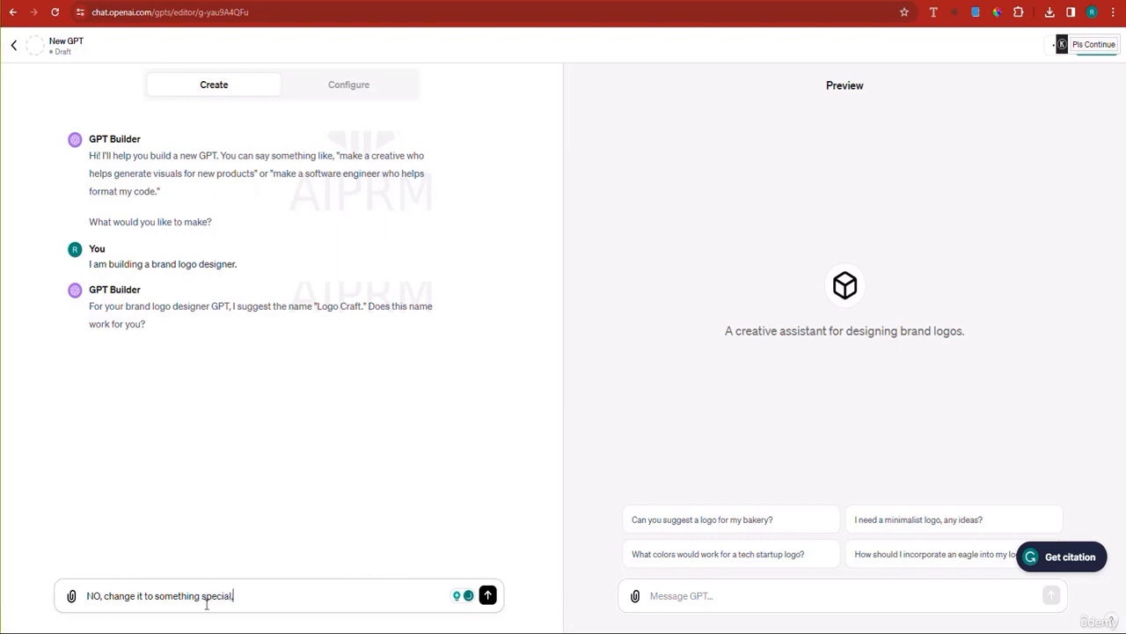
text( and add a ma)
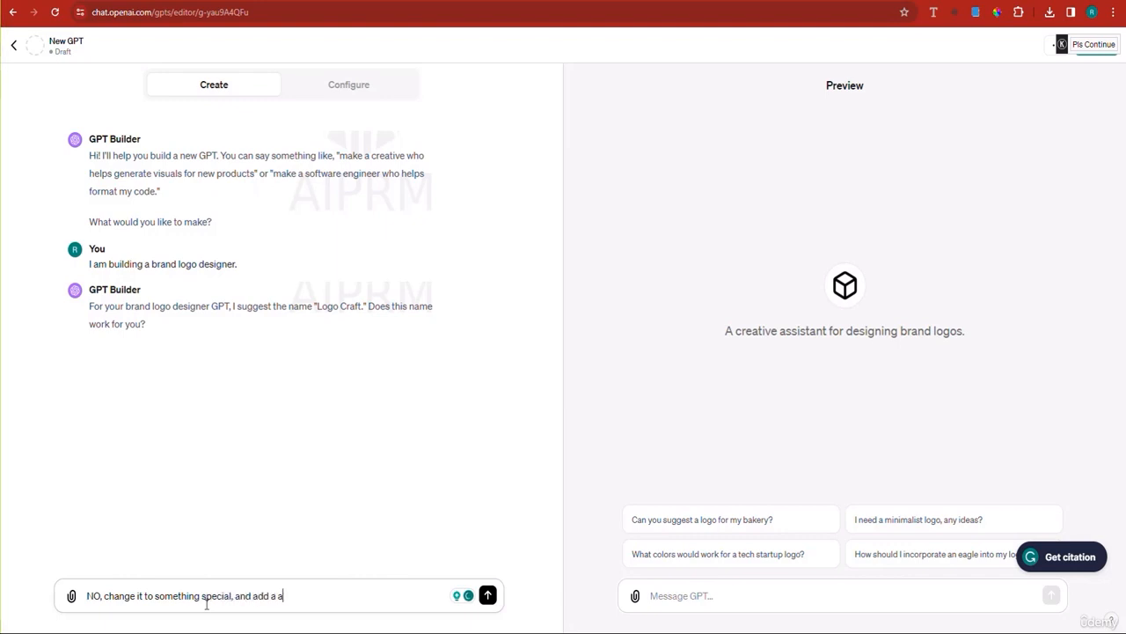
text(rketing)
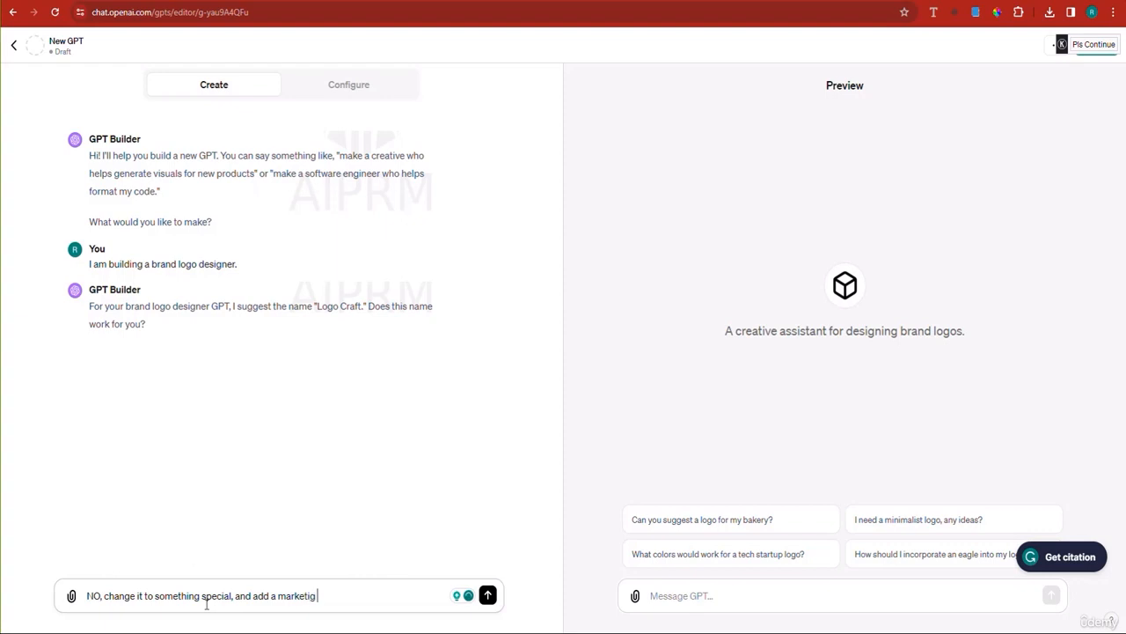
key(BackSpace)
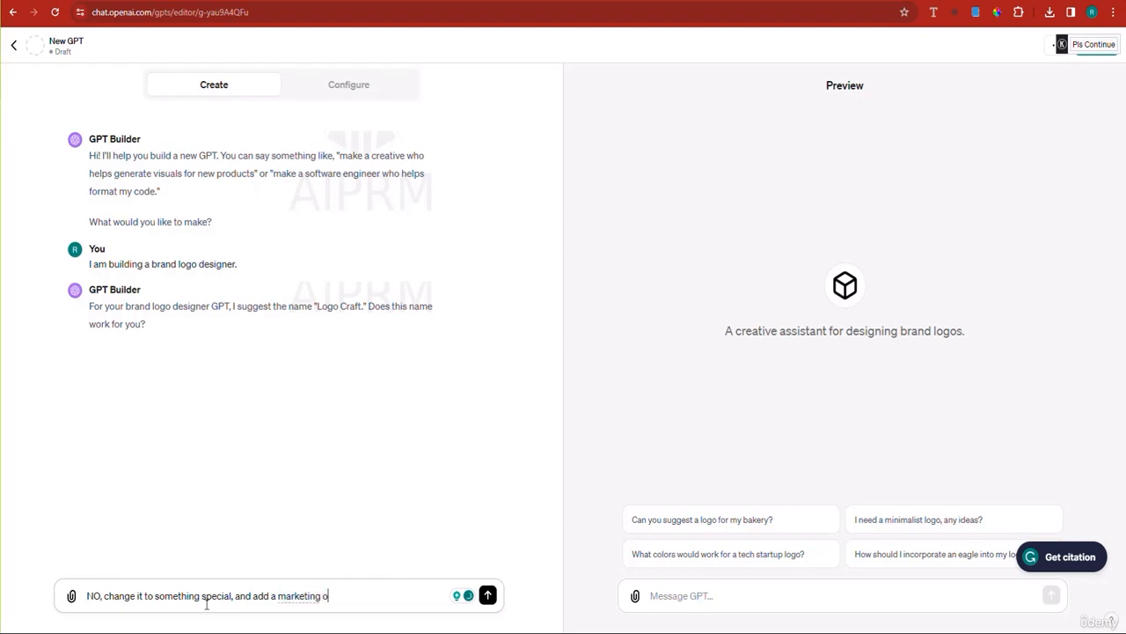
text(touch)
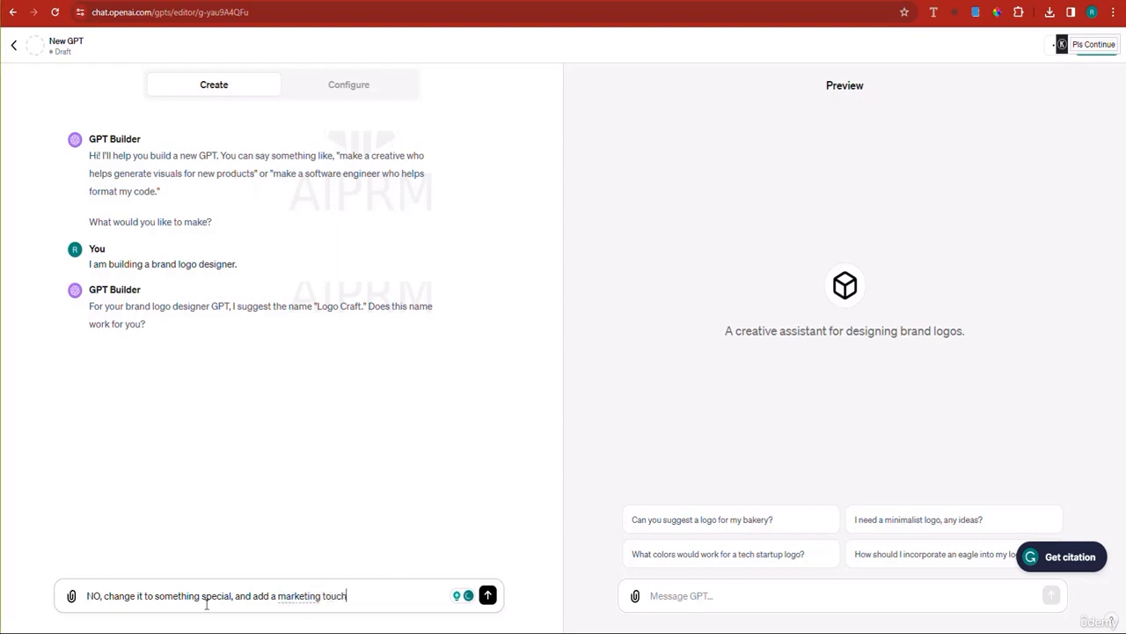
key(Return)
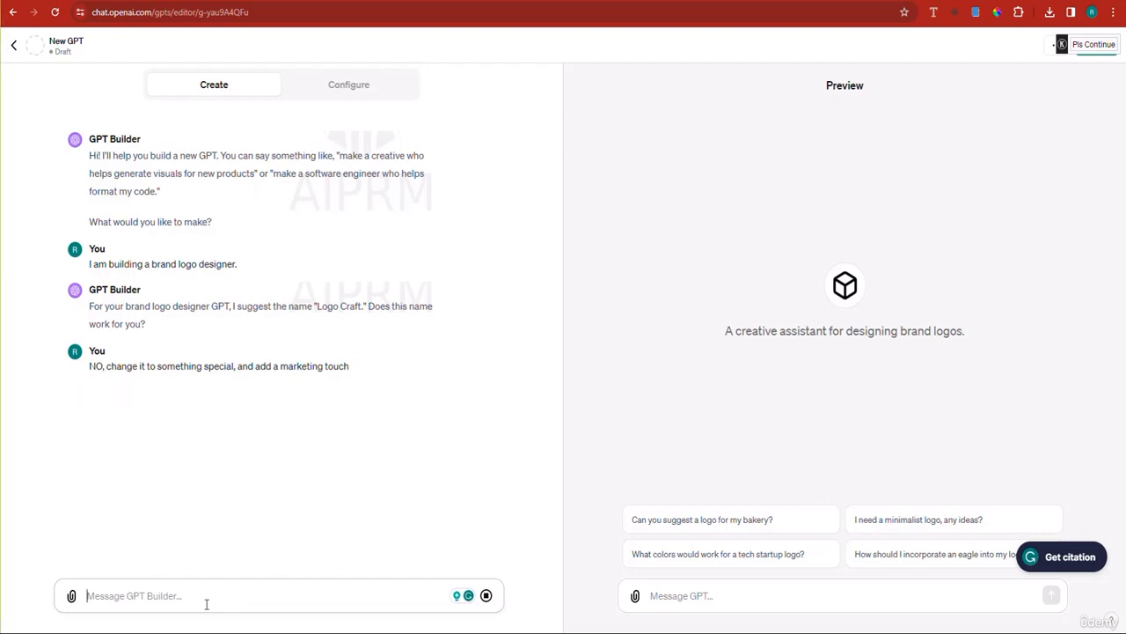
triple_click(195, 370)
right_click(194, 371)
click(233, 386)
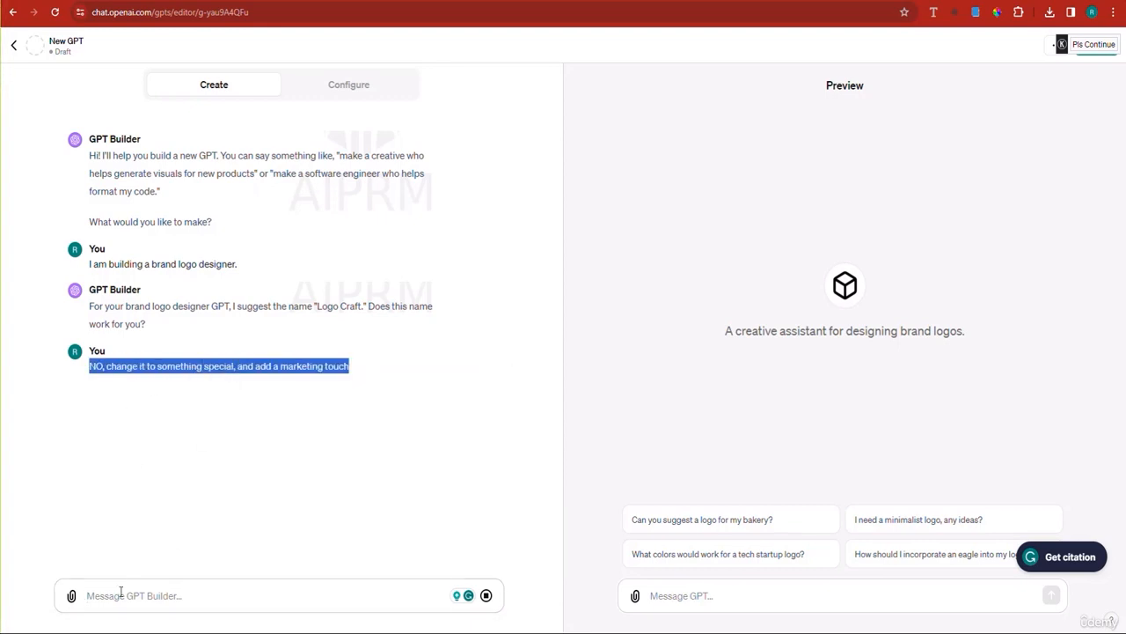
click(121, 595)
key(ctrl+v)
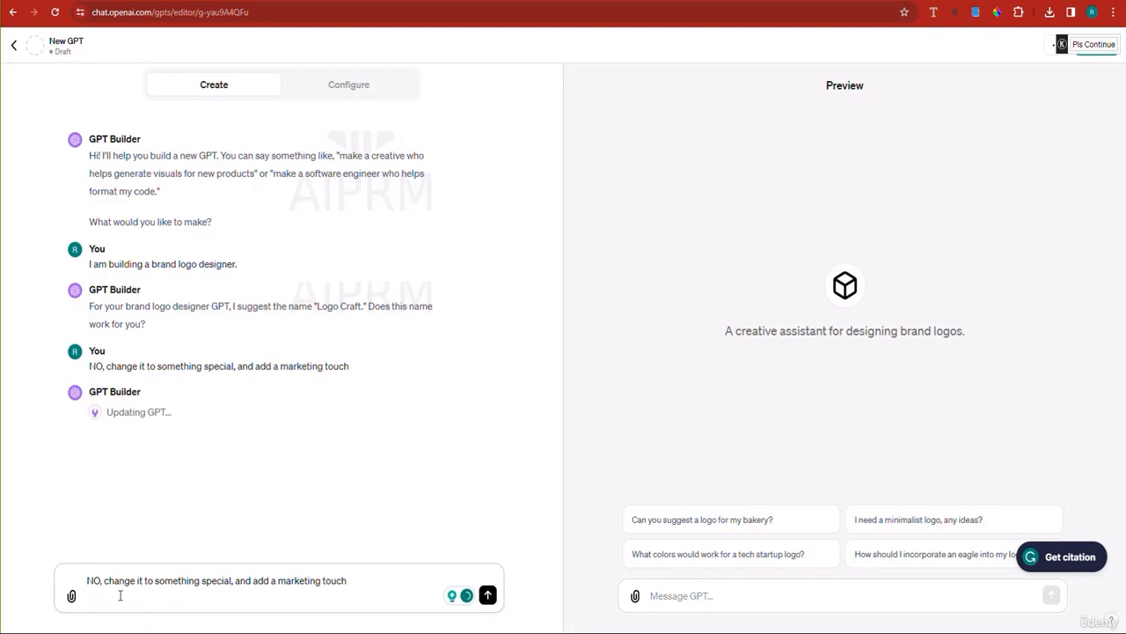
key(ctrl+a)
key(BackSpace)
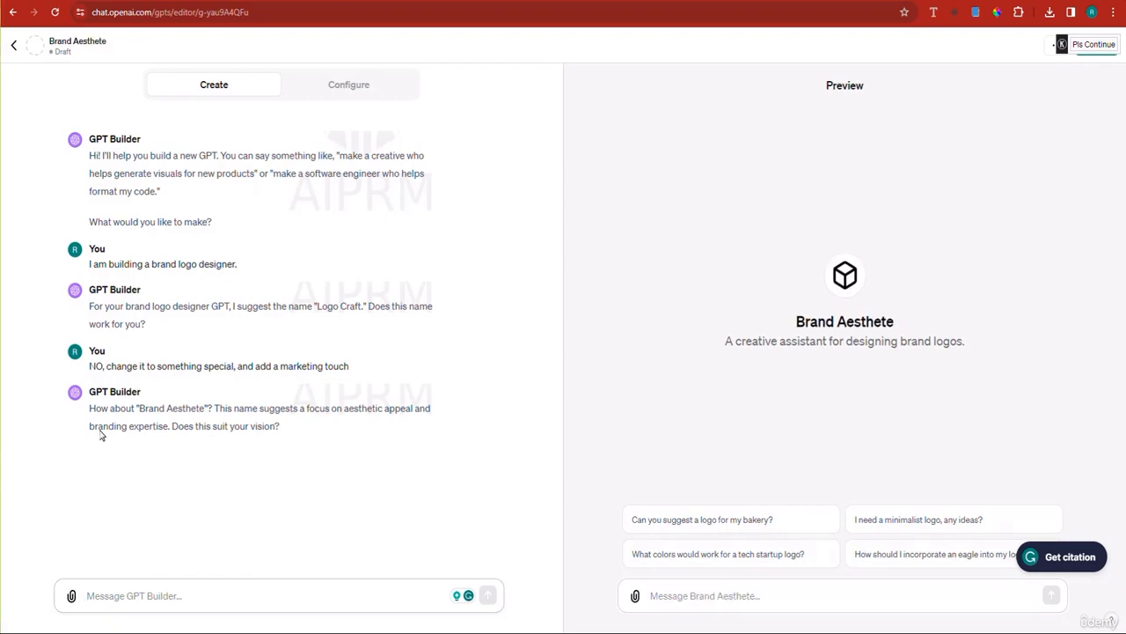
Reject the suggested name Brand Aesthete by sending "not really, make it fancy." to GPT Builder
text(not reall)
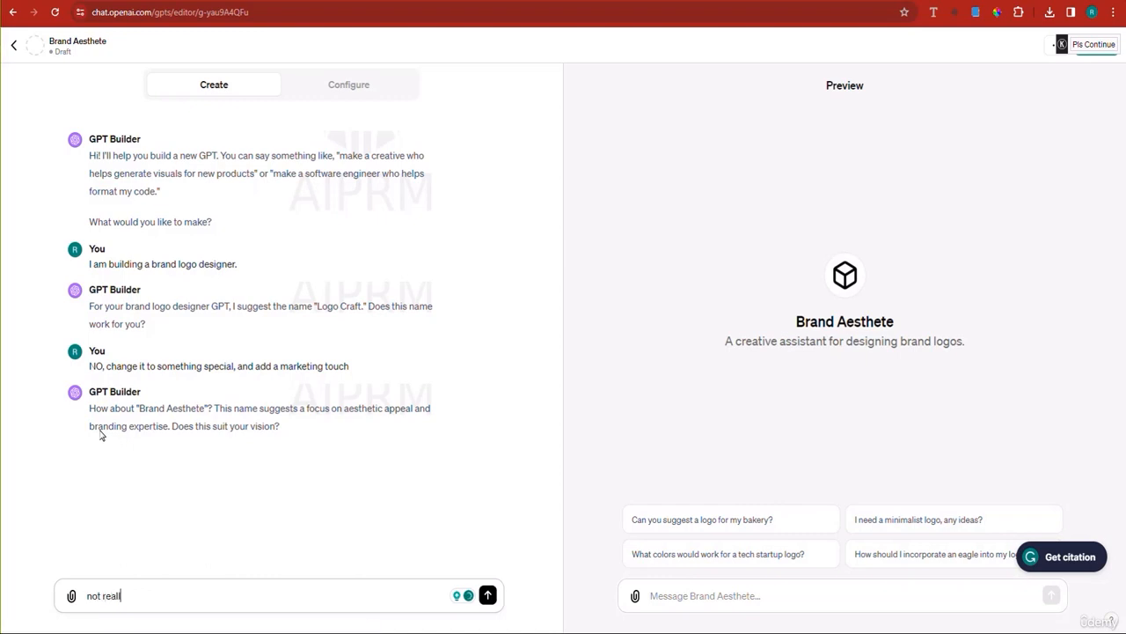
text(y, make )
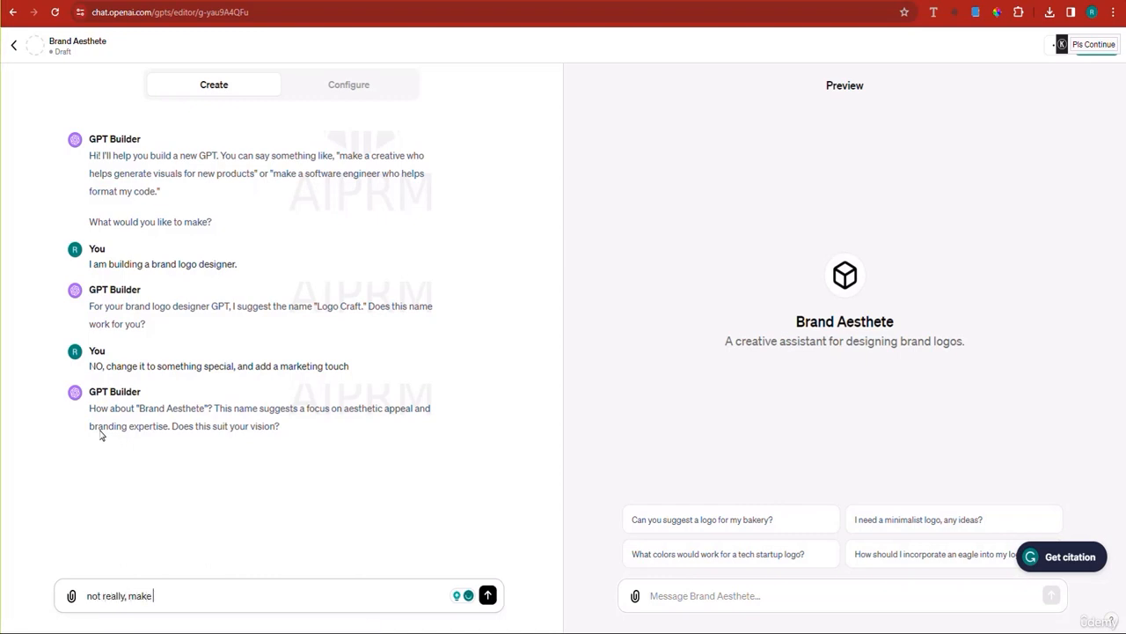
text(it fan)
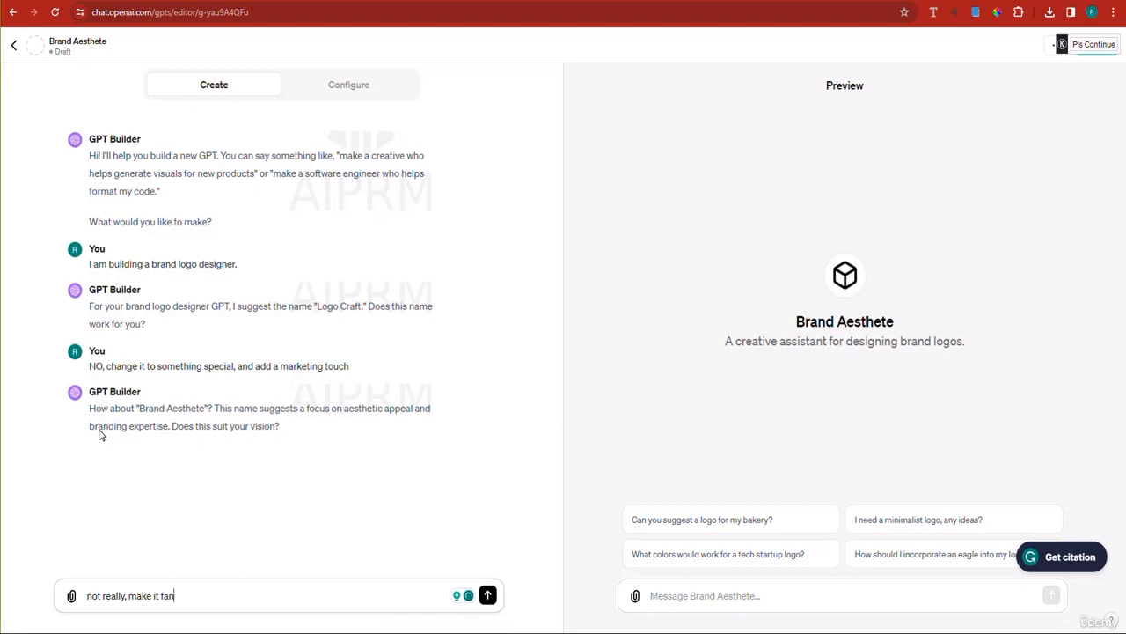
text(cy.)
key(Return)
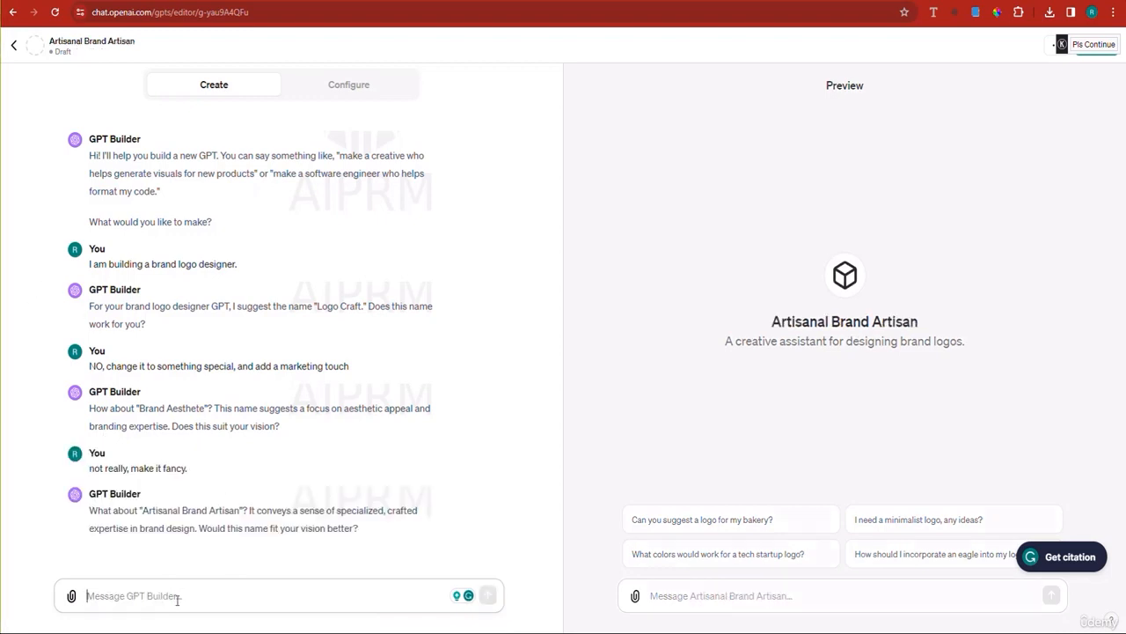
Reply "no it's a brand logo designer, make sure to stick it to it, and give it a special brand name" and regenerate the response
text(no it's a)
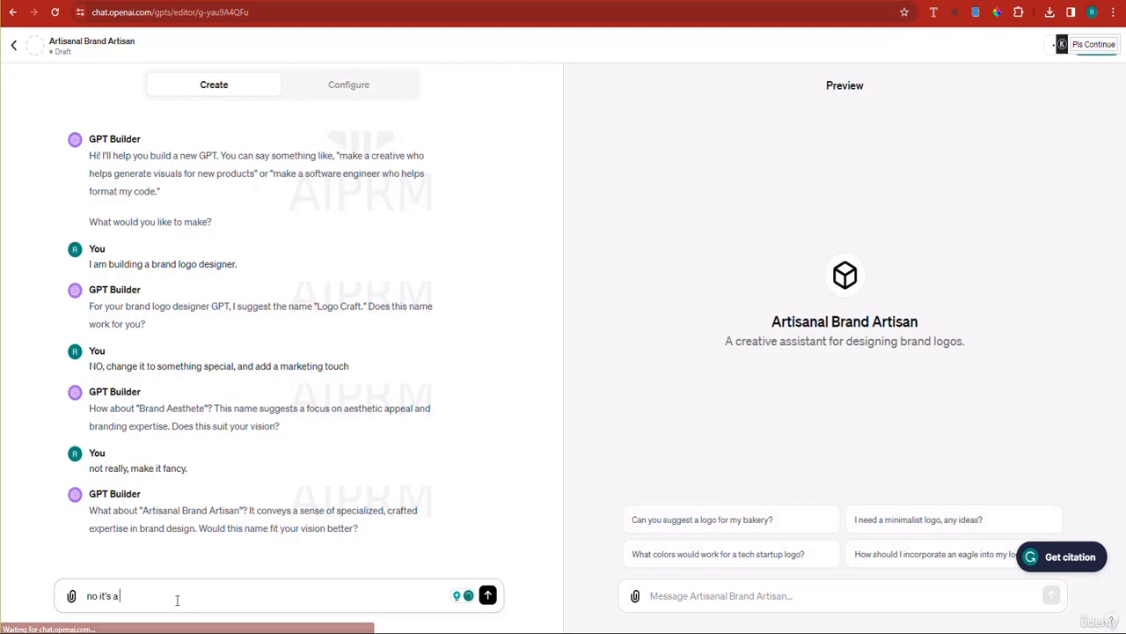
text( brand logo des)
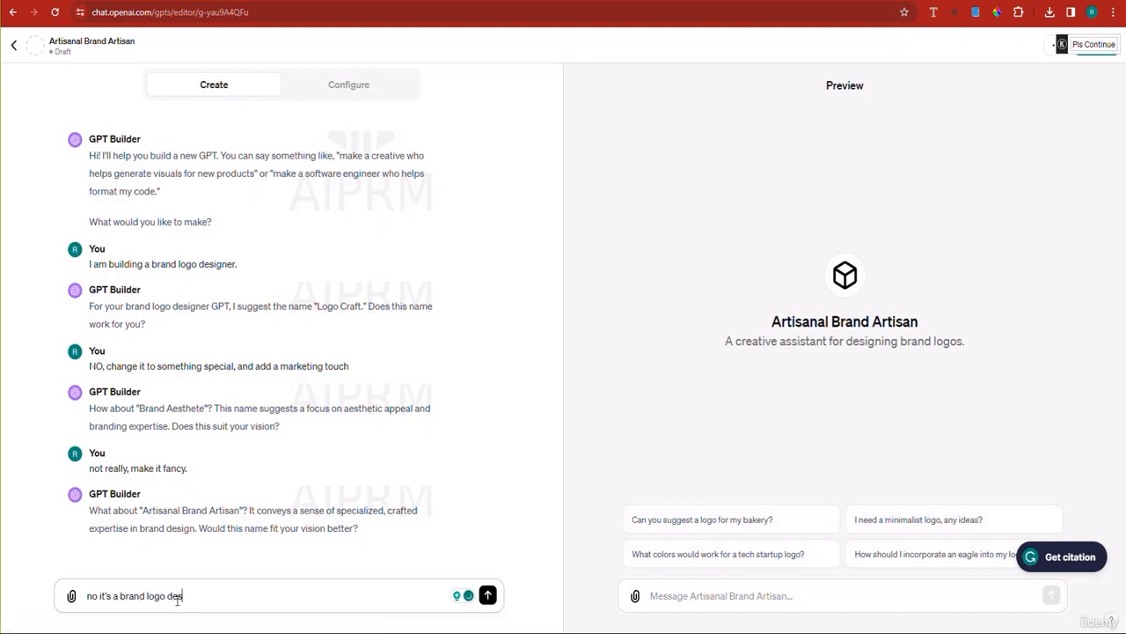
text(igner, make sur)
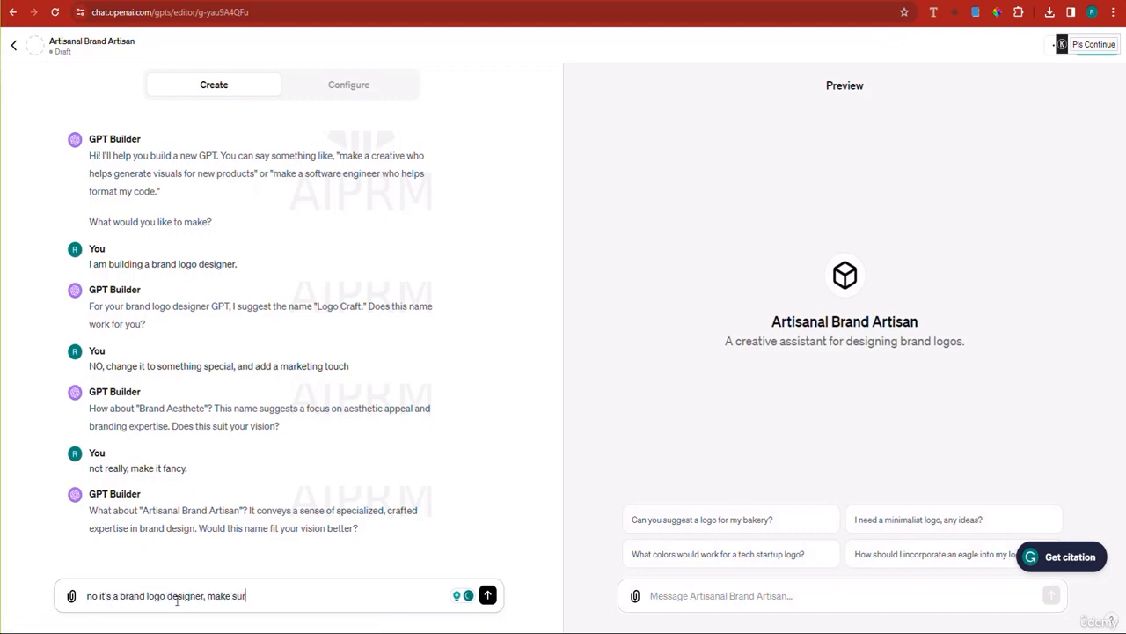
text(e to stick it )
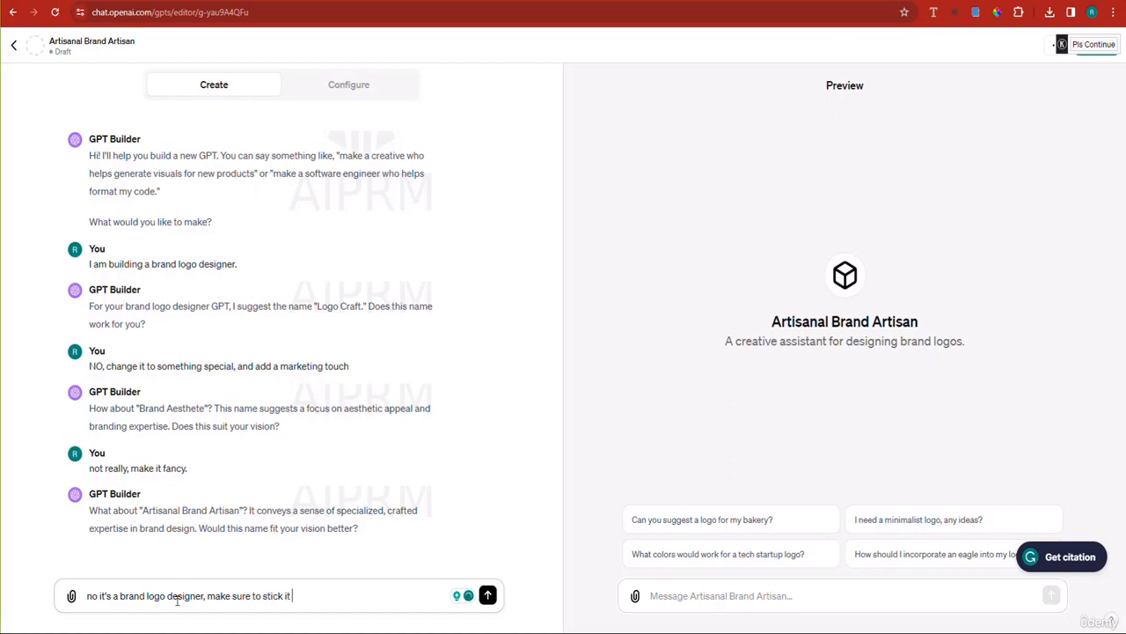
text(to it, and)
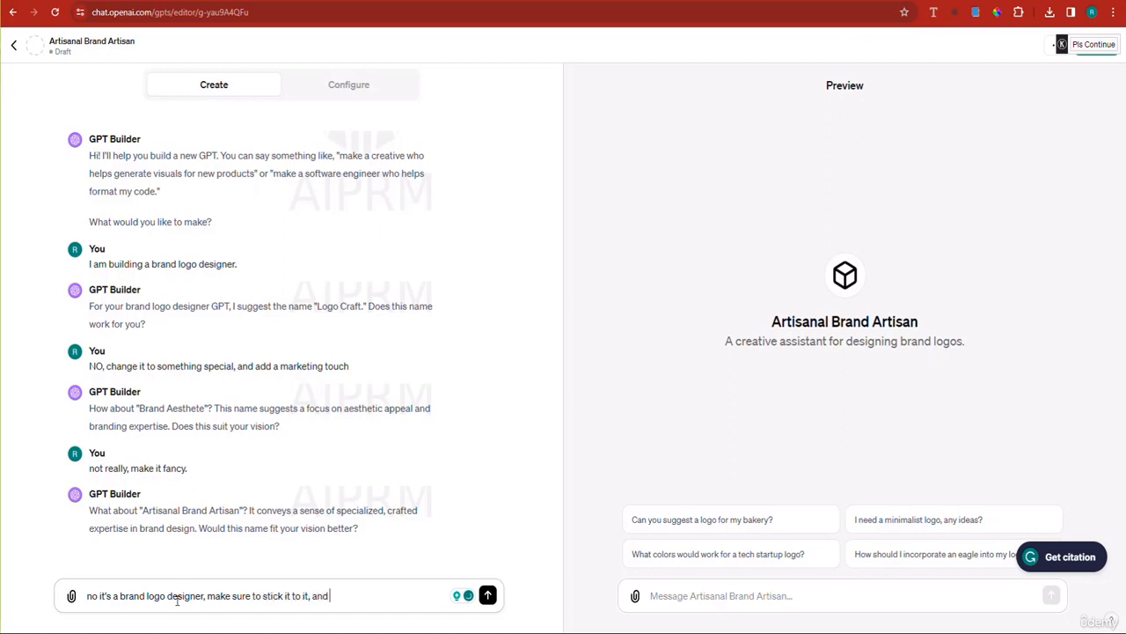
text( give it a)
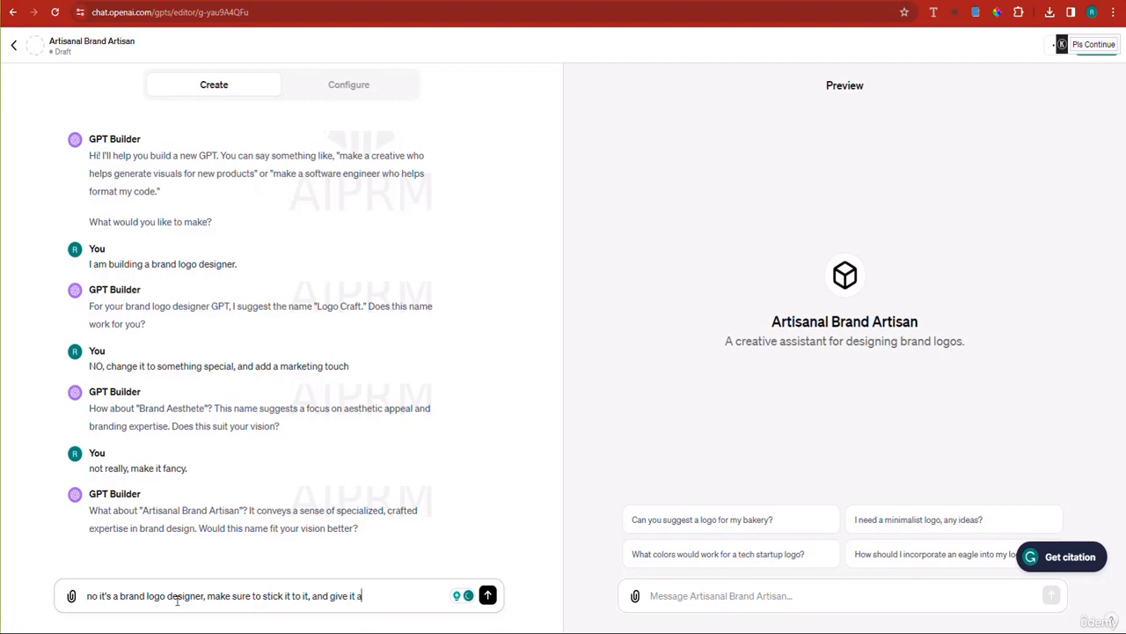
text( special brand nam)
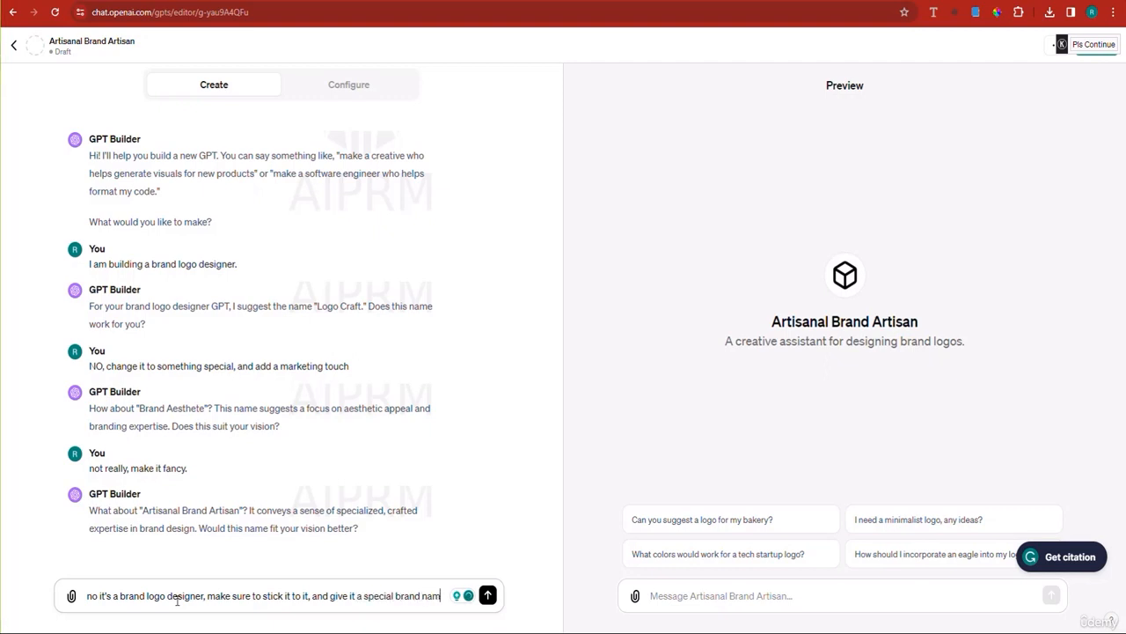
text(e)
key(Return)
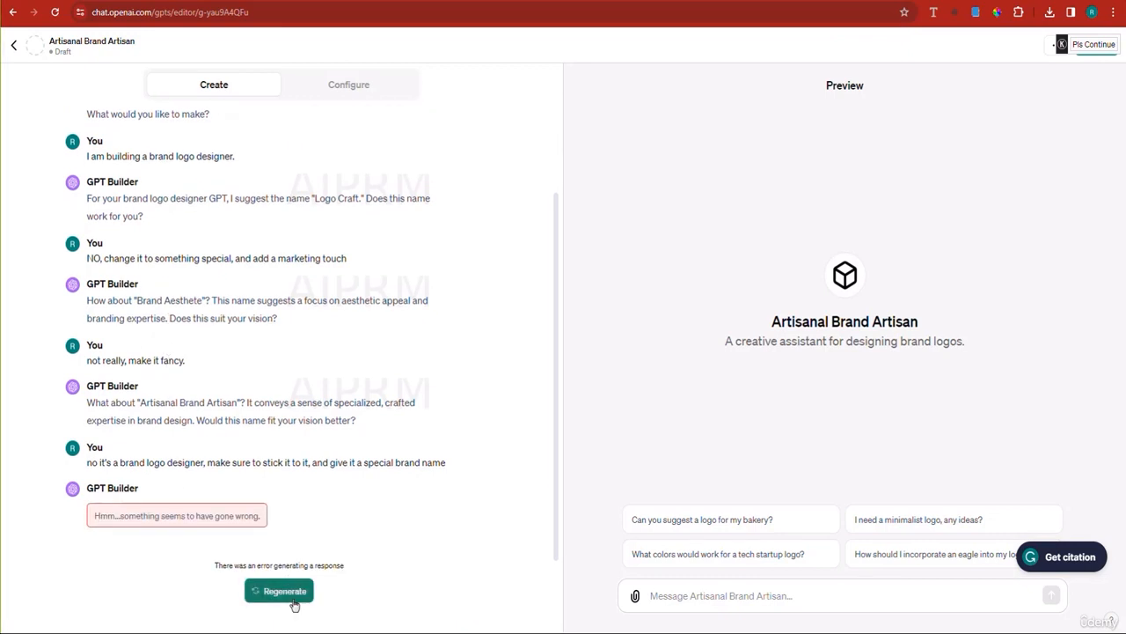
click(295, 605)
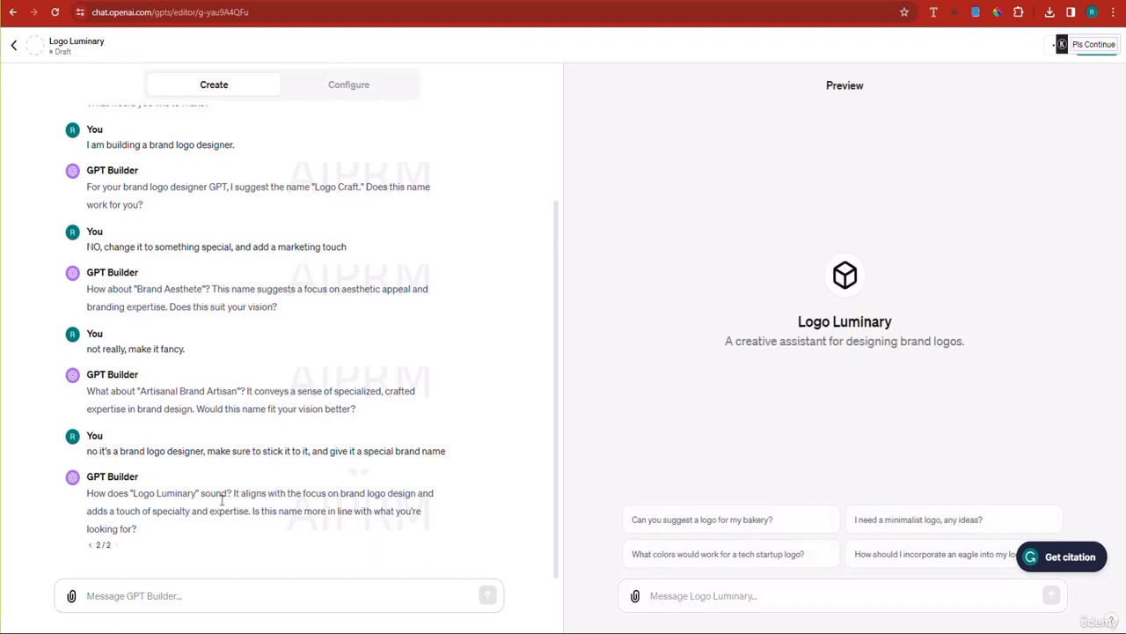
Accept the name Logo Luminary with "ok go on" and ask GPT Builder to design a logo
click(219, 593)
text(ok go)
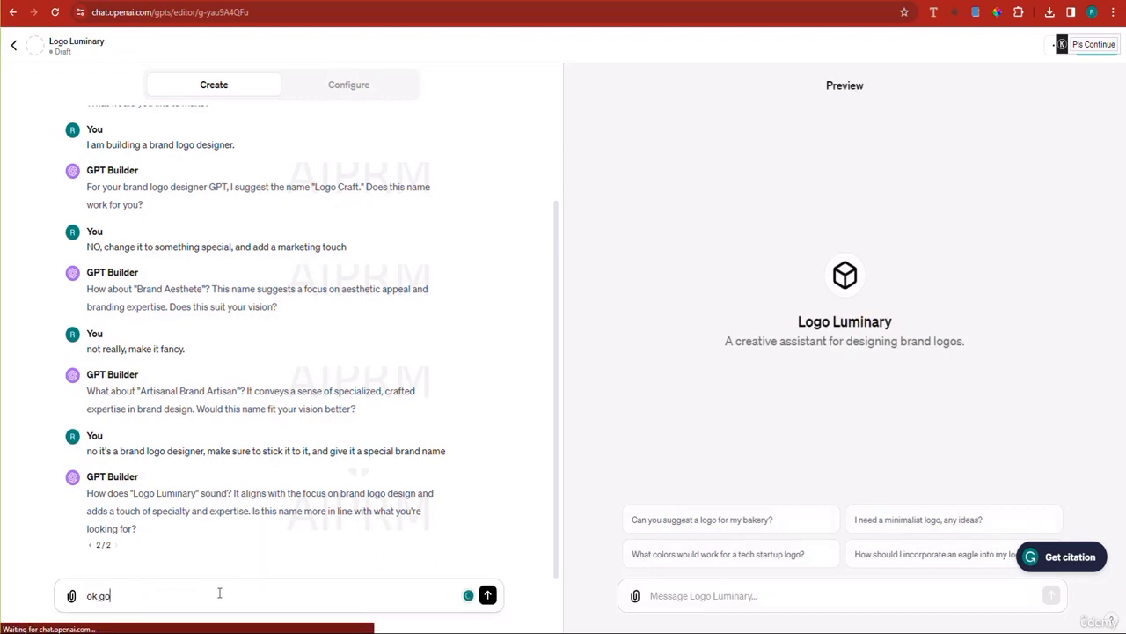
text( on, now de)
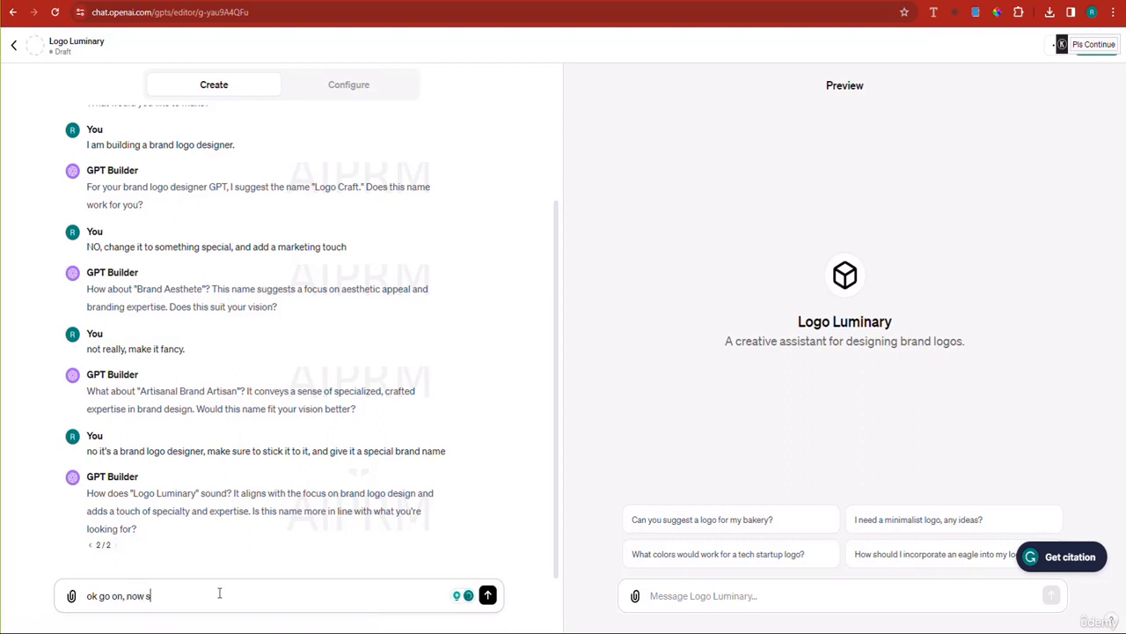
text(sg)
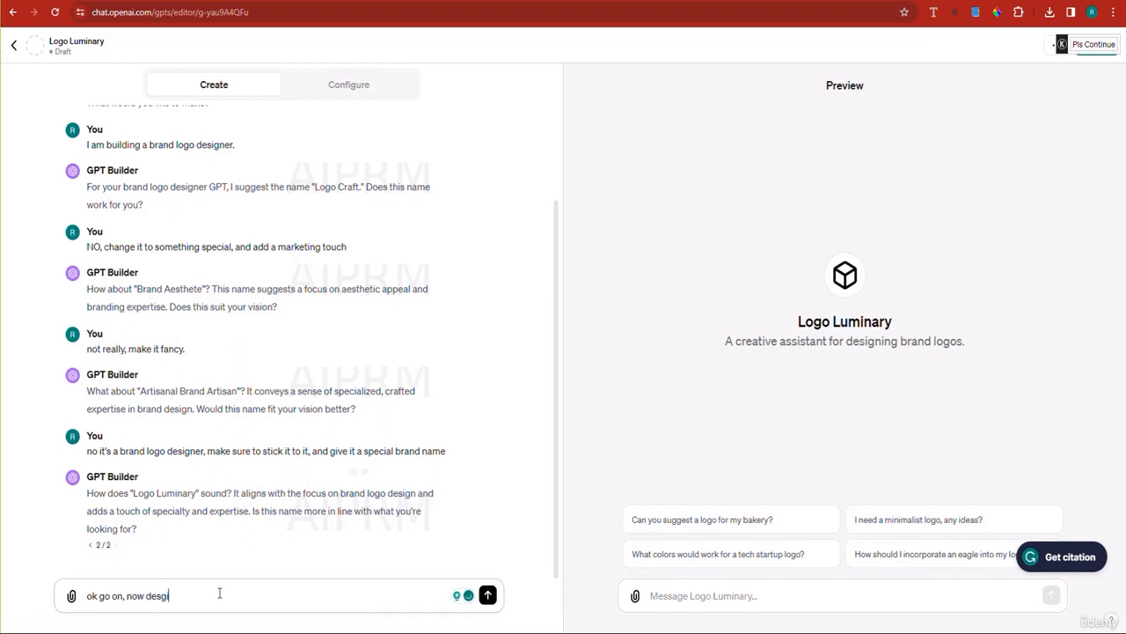
key(BackSpace)
text(ign a logo )
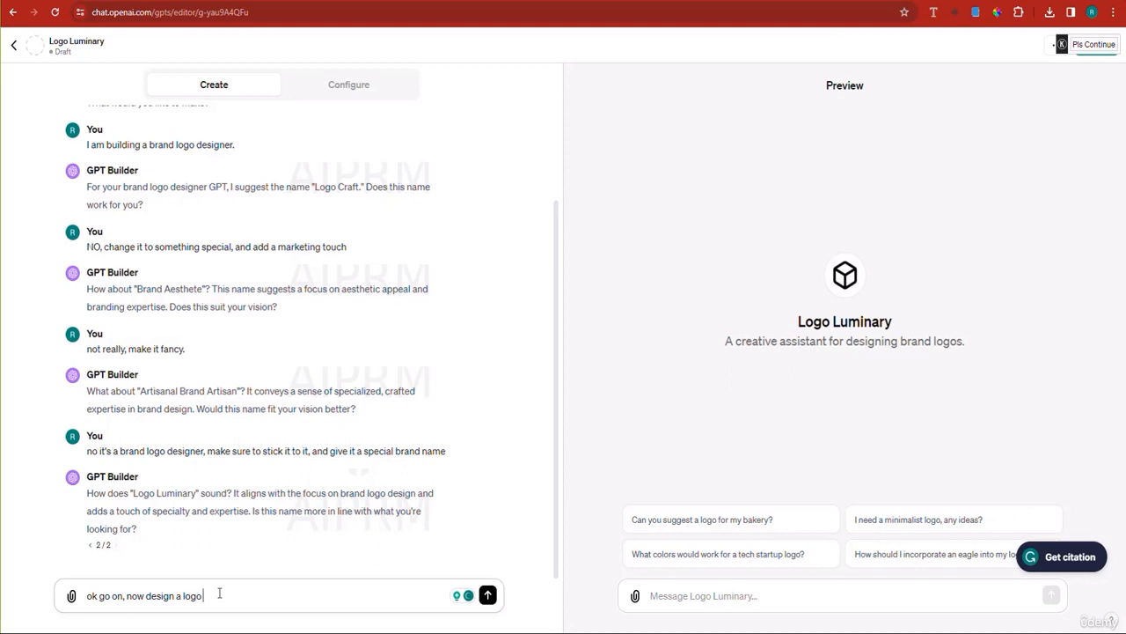
text(for our b)
key(Return)
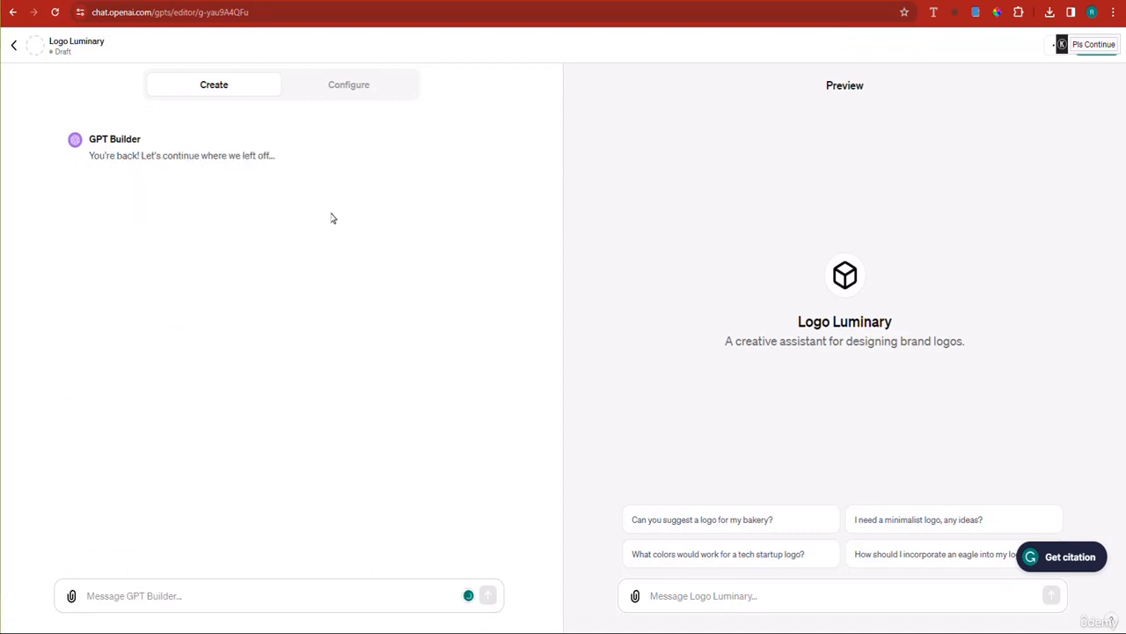
Send GPT Builder the request "generate a logo for our GPT."
click(178, 599)
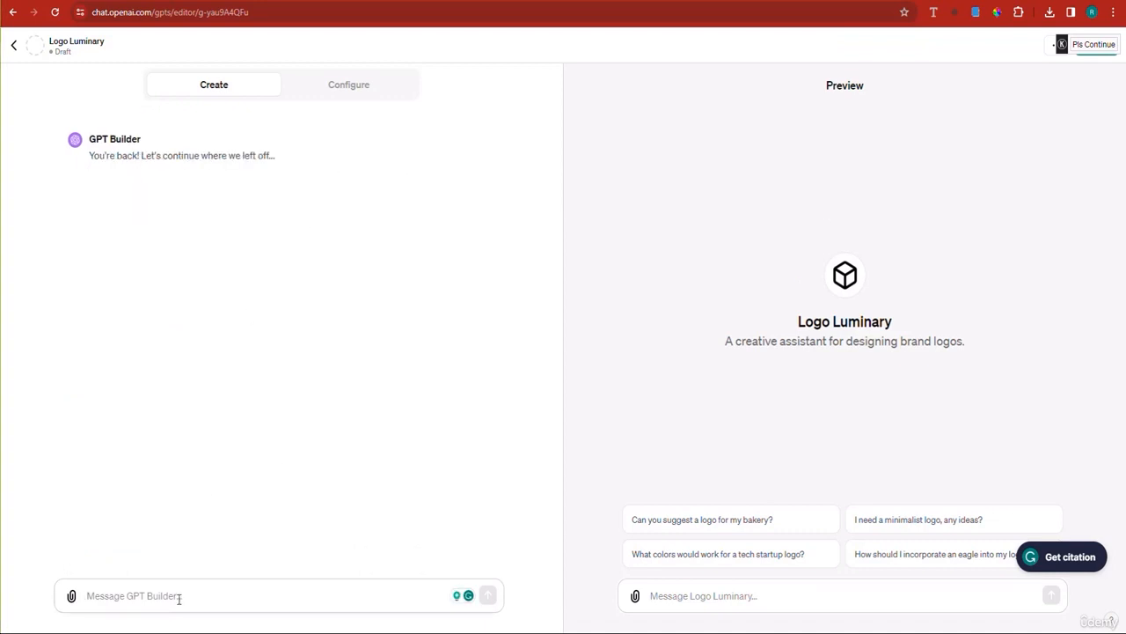
text(genera)
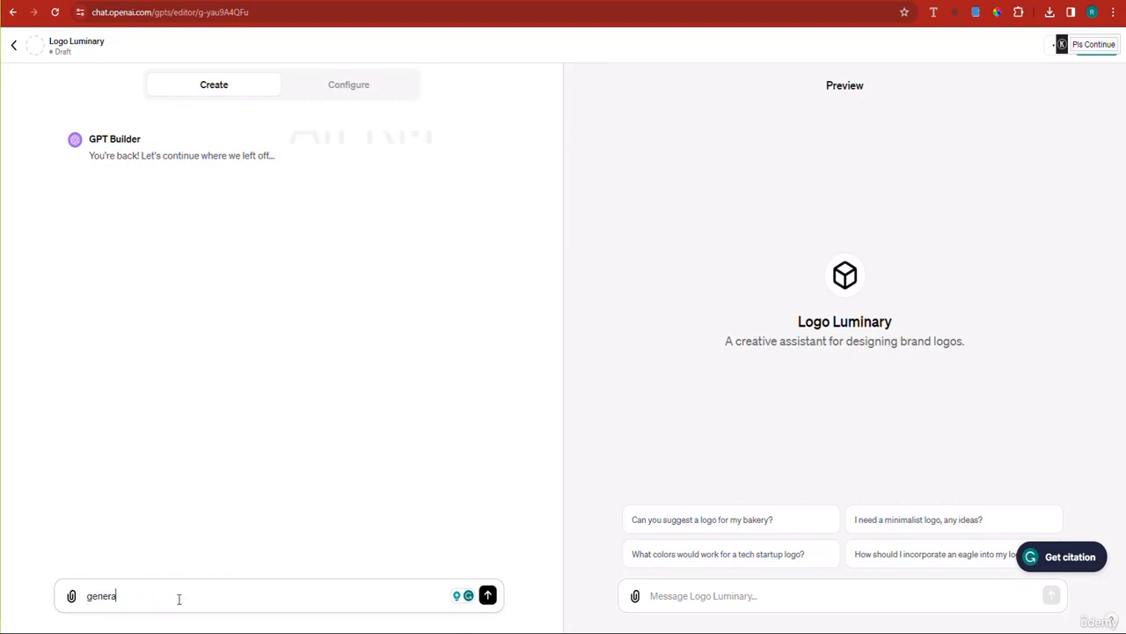
text(te a logo for our GPT.)
key(Return)
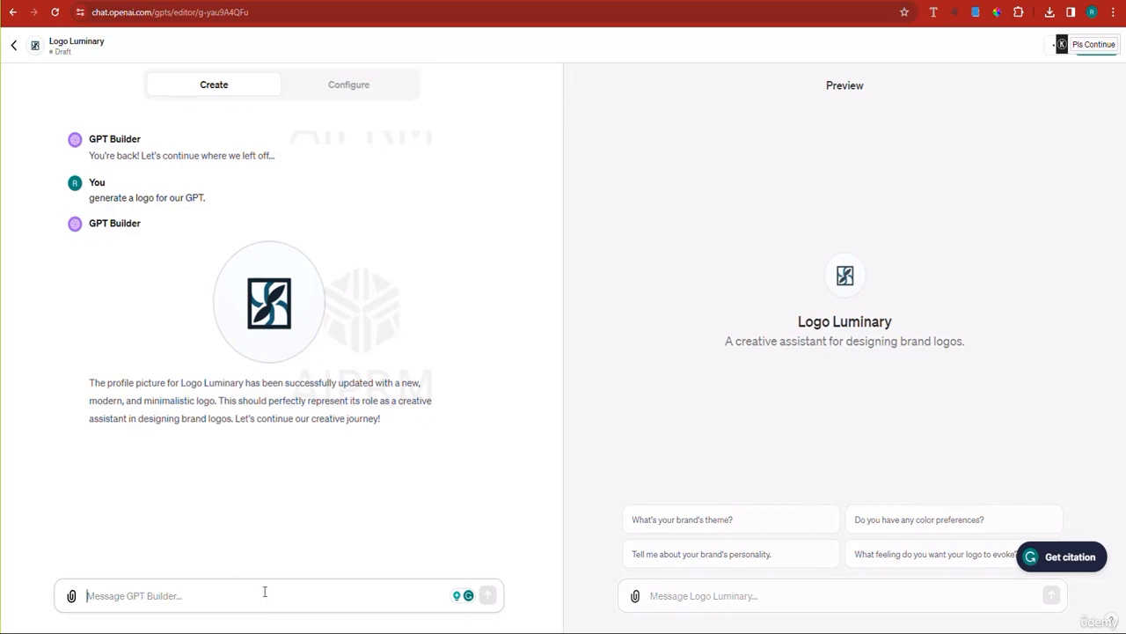
Send "I need the logo to be vibrant and to convey the message that we are EXPERTS, make it something to remember." and stop the reply
text(I ne)
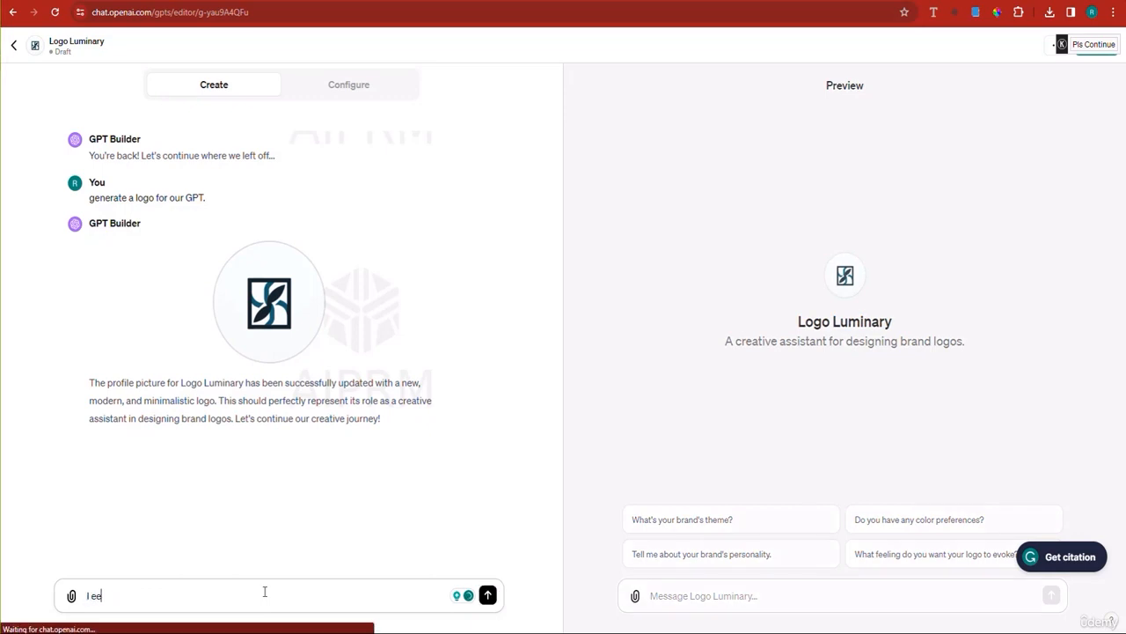
text(ed the logo)
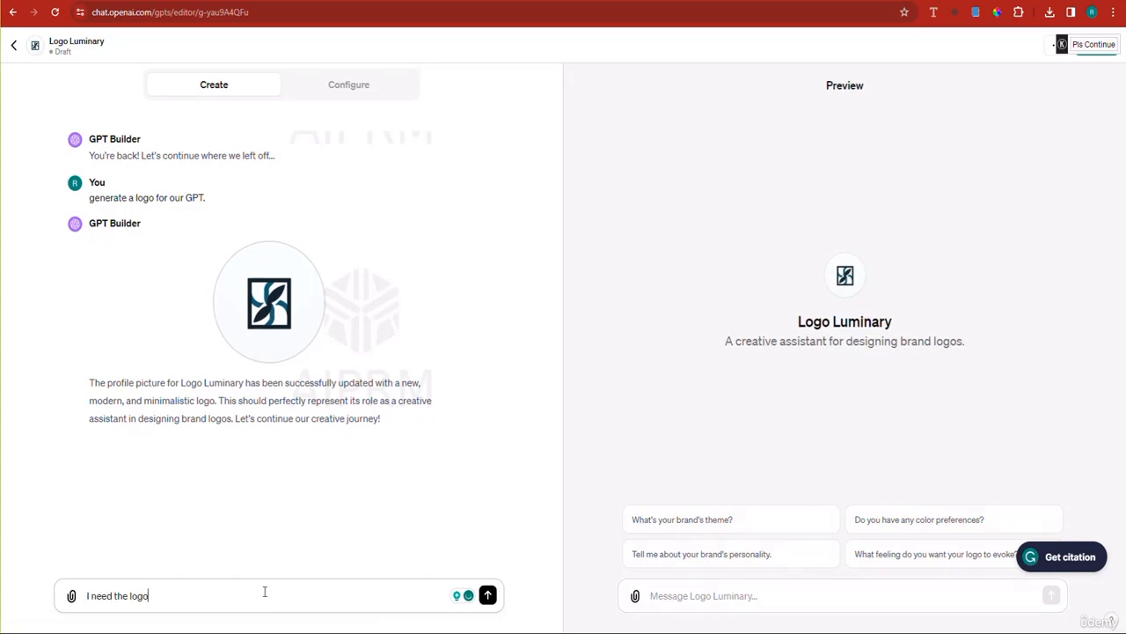
text( to be vibrant and to convey the message )
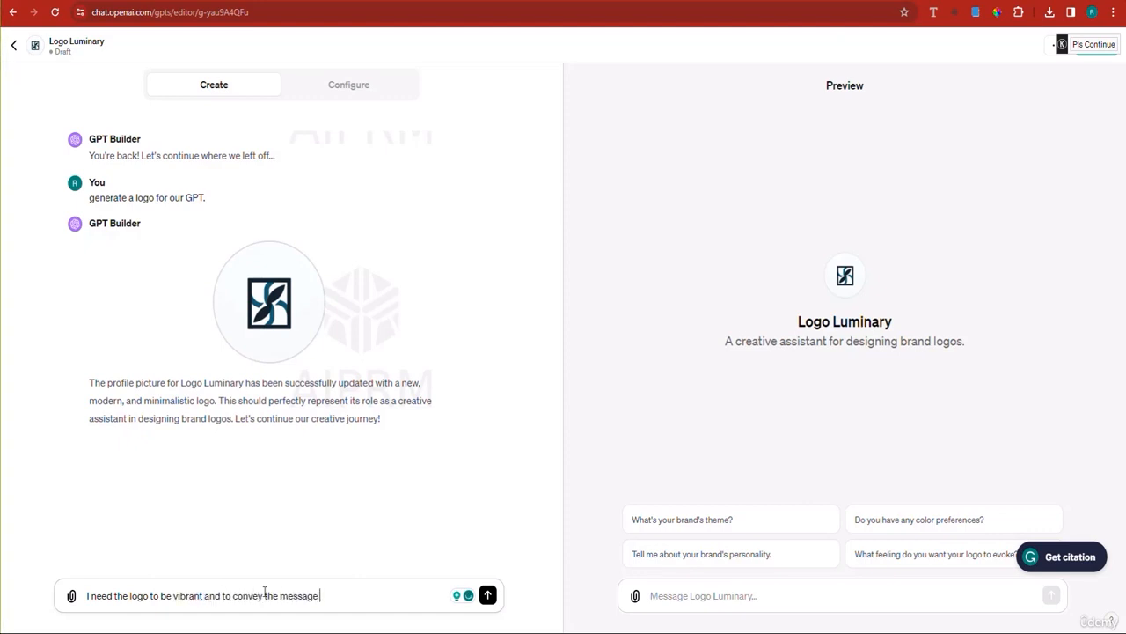
text(that we are EXPERTS, make it someth)
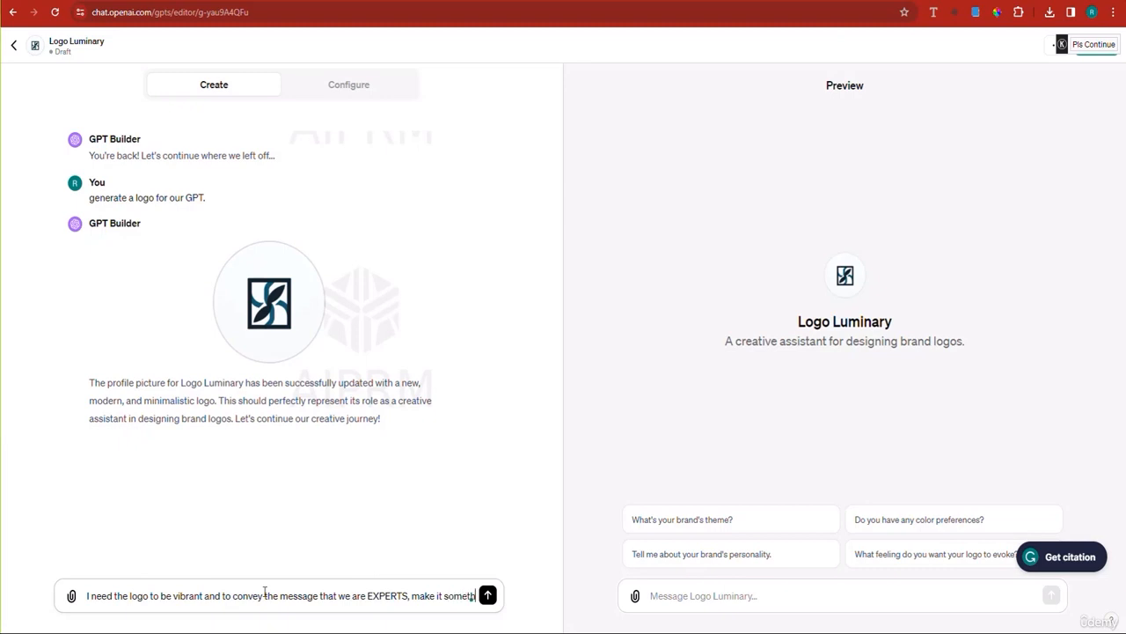
text(ing to remem)
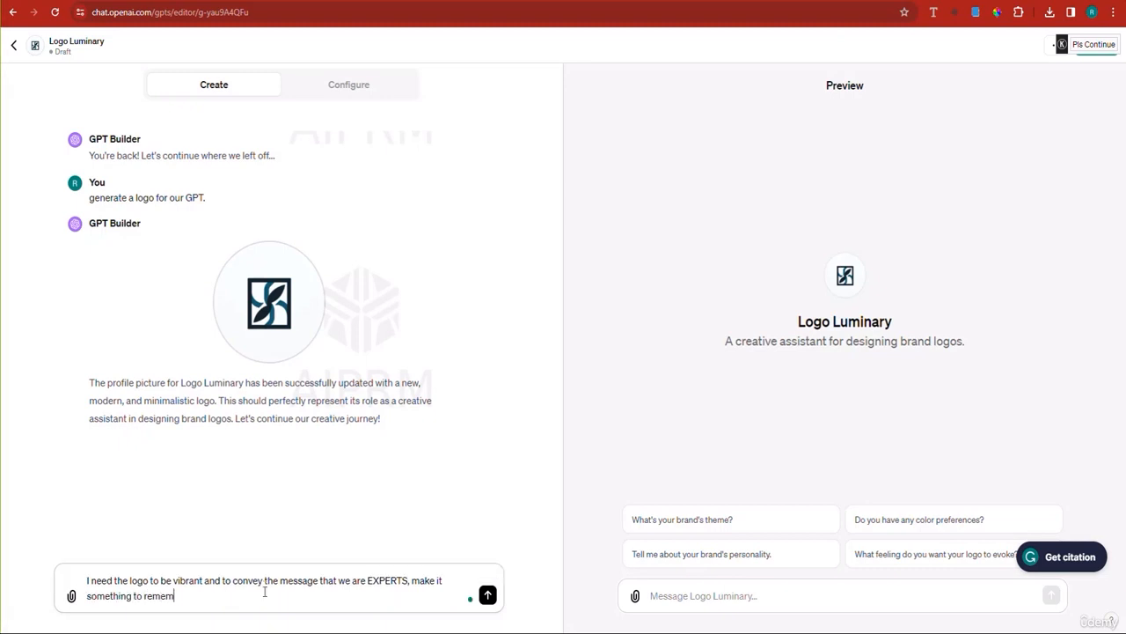
text(ber.)
key(Return)
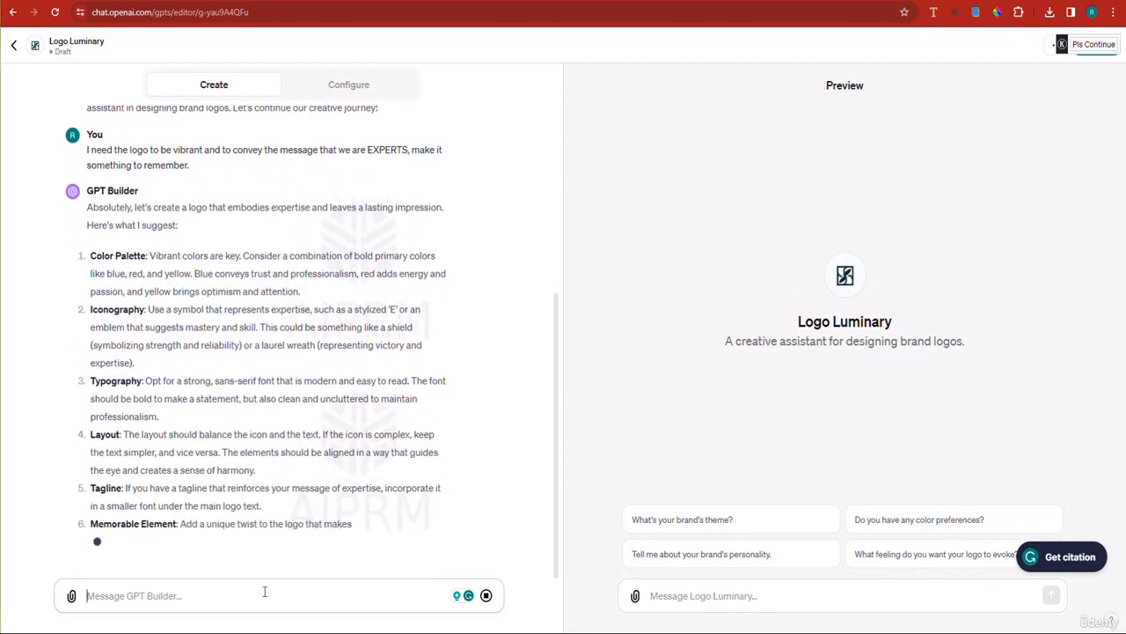
click(486, 596)
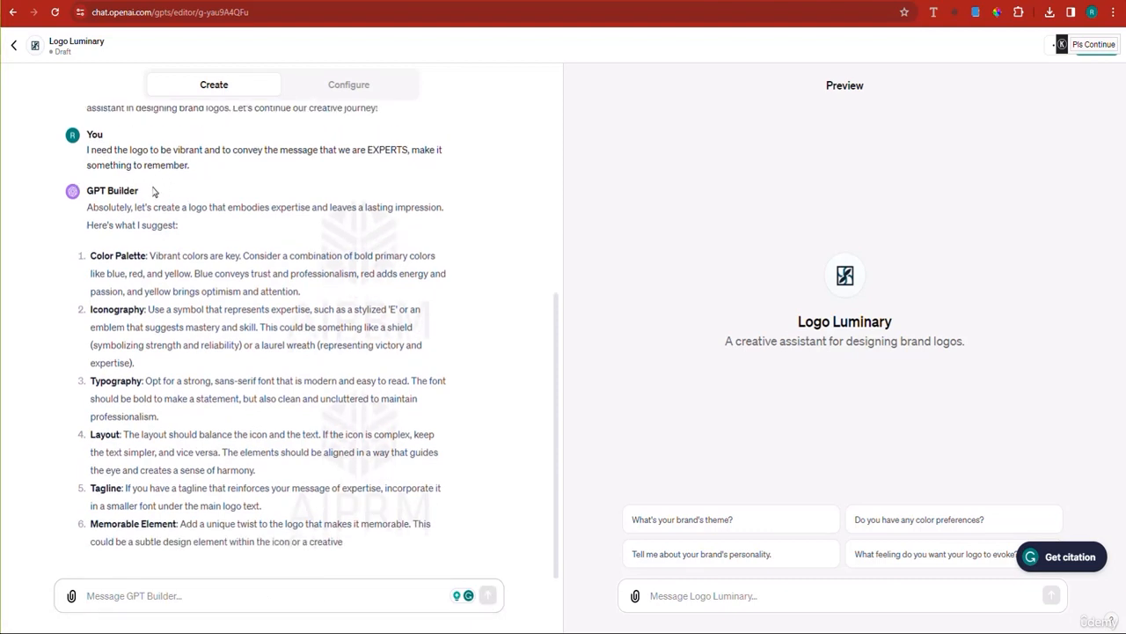
Copy the last sent message about the vibrant logo and paste it into the GPT Builder message box
triple_click(165, 152)
right_click(163, 158)
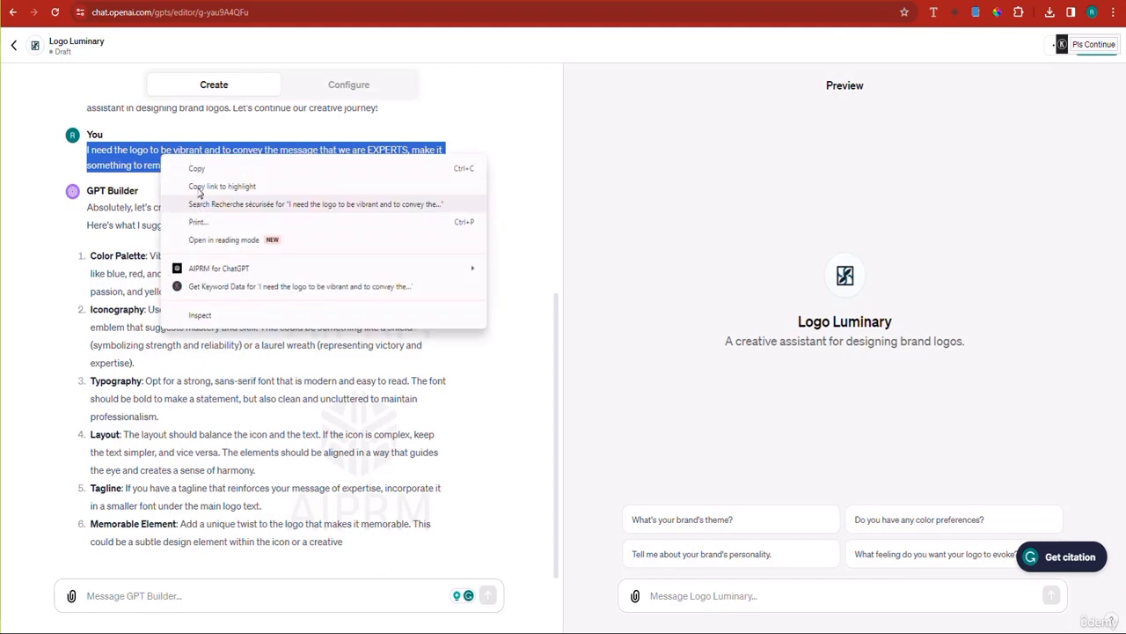
click(197, 168)
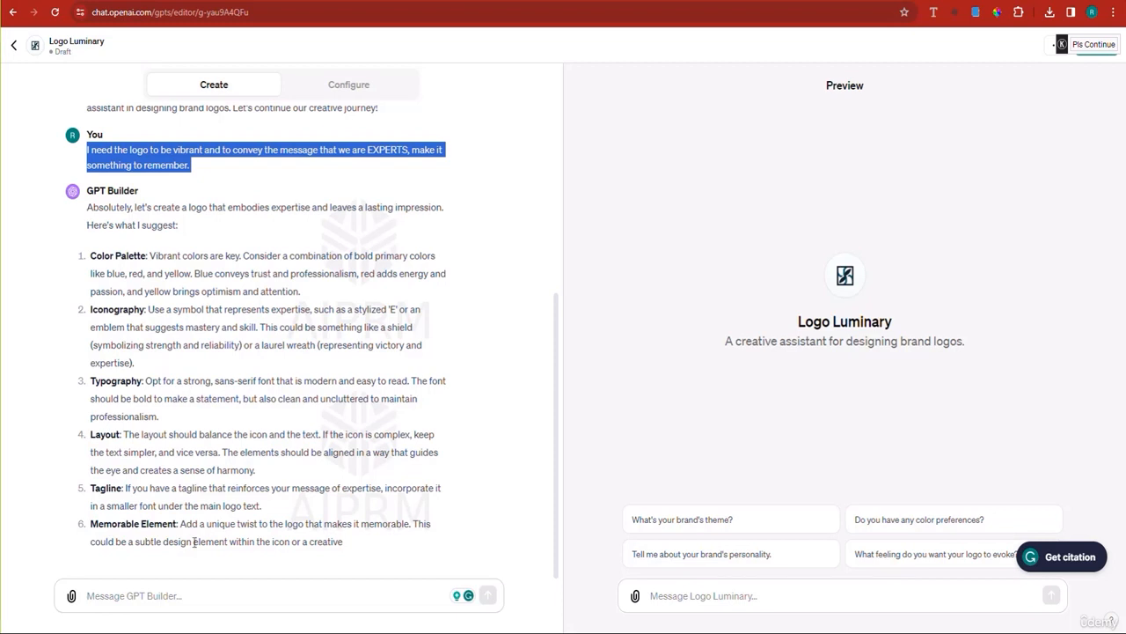
click(163, 593)
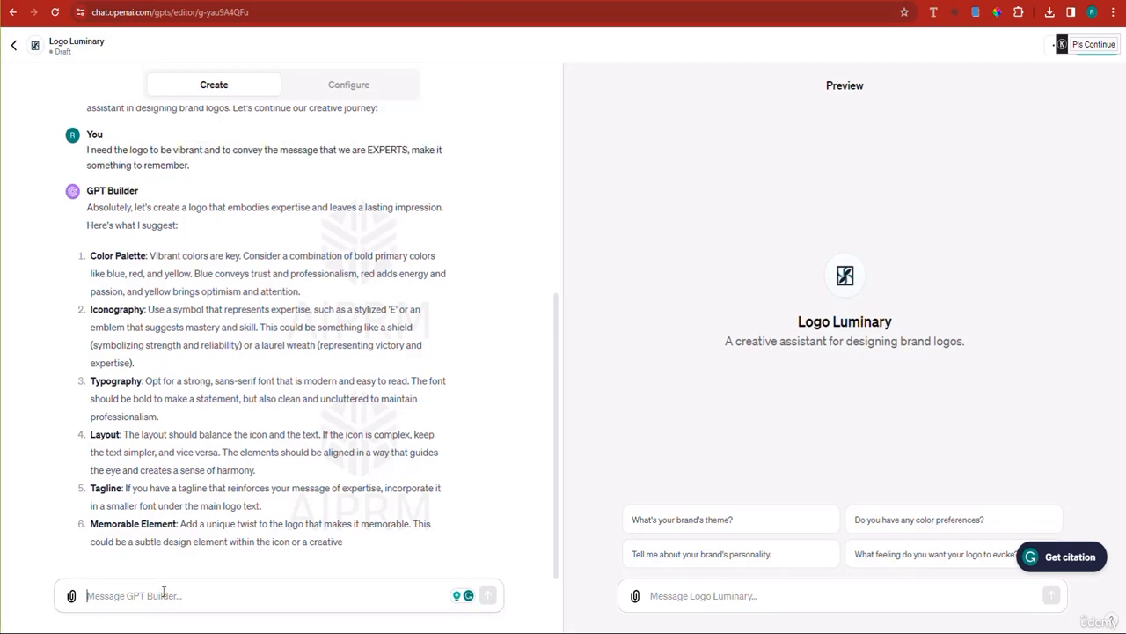
key(ctrl+v)
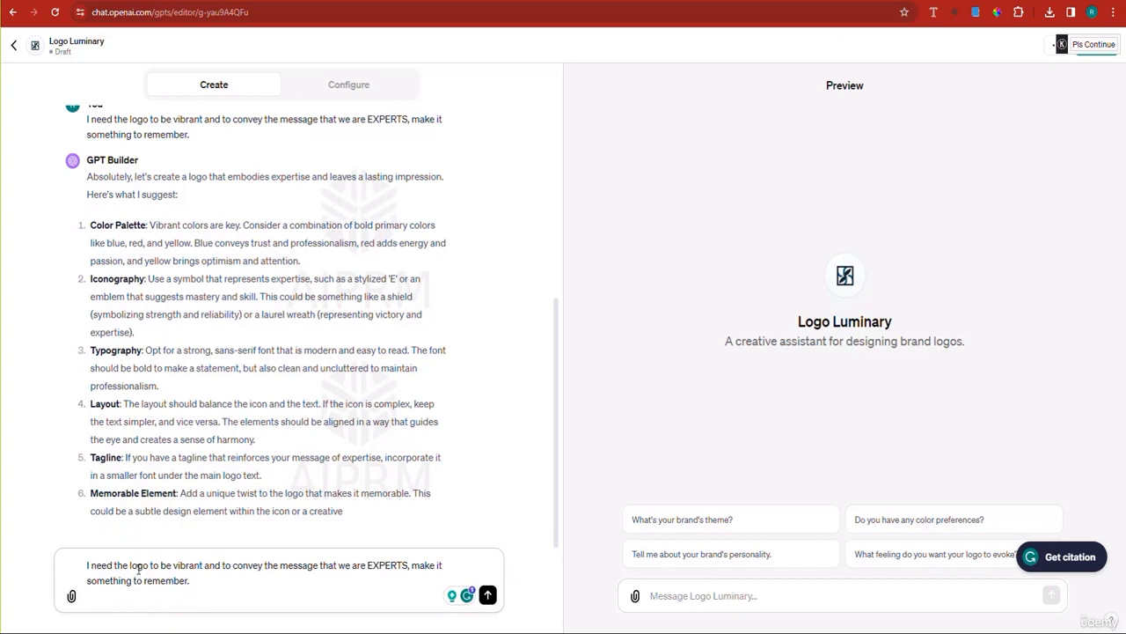
Reword the pasted message to begin "I need you to redesign the logo for our GPT to be vibrant" and send it
double_click(123, 565)
text(you to redes)
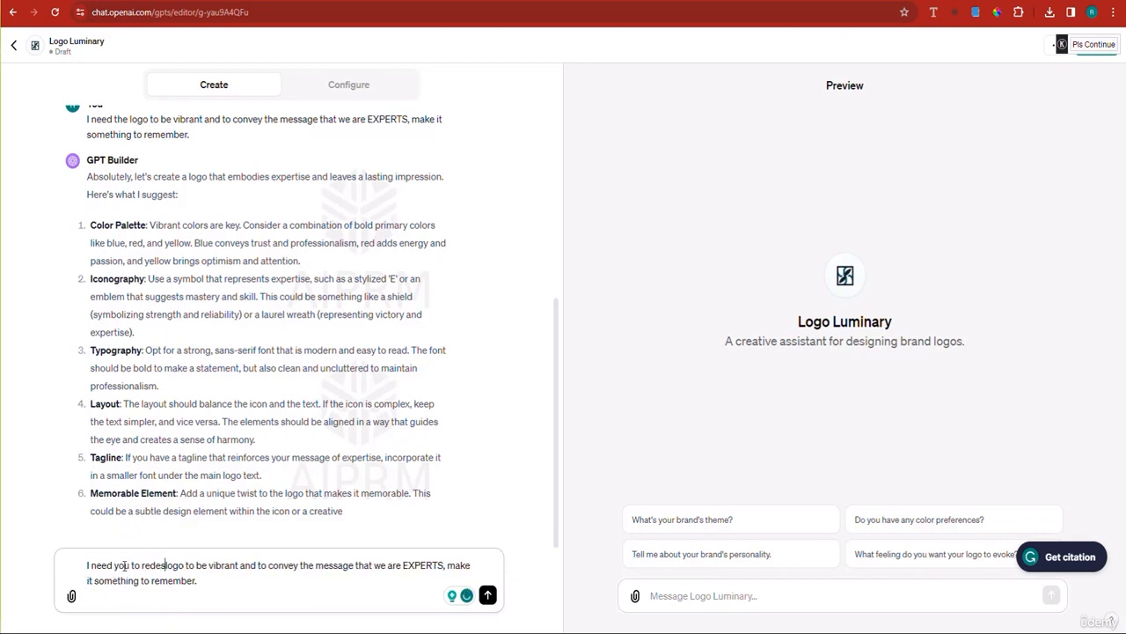
text(ign the)
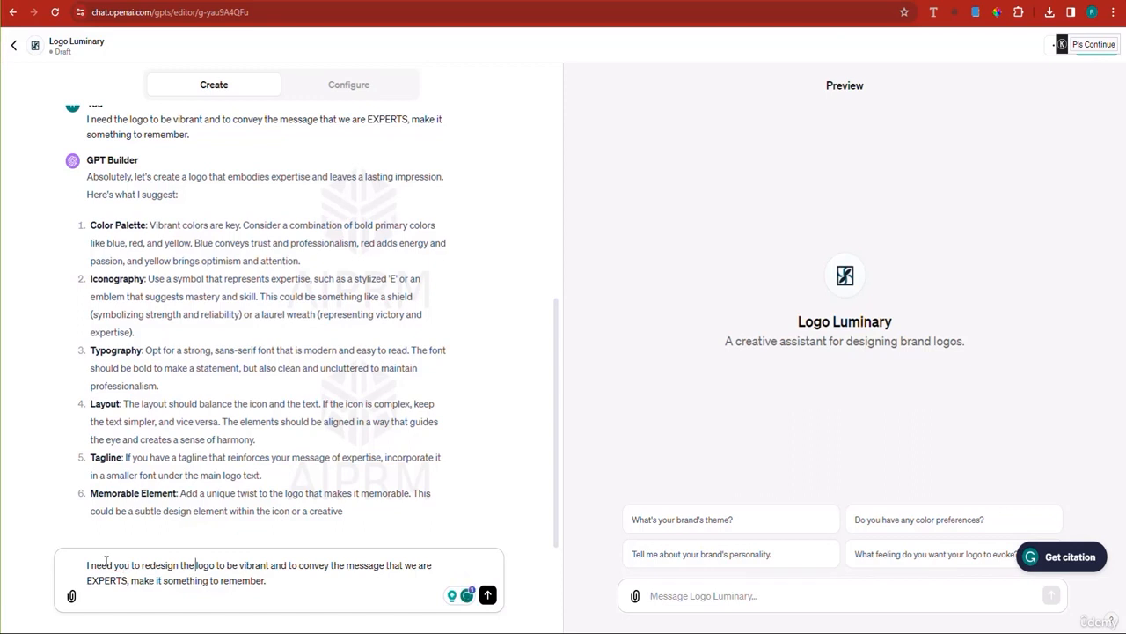
click(217, 567)
text(f)
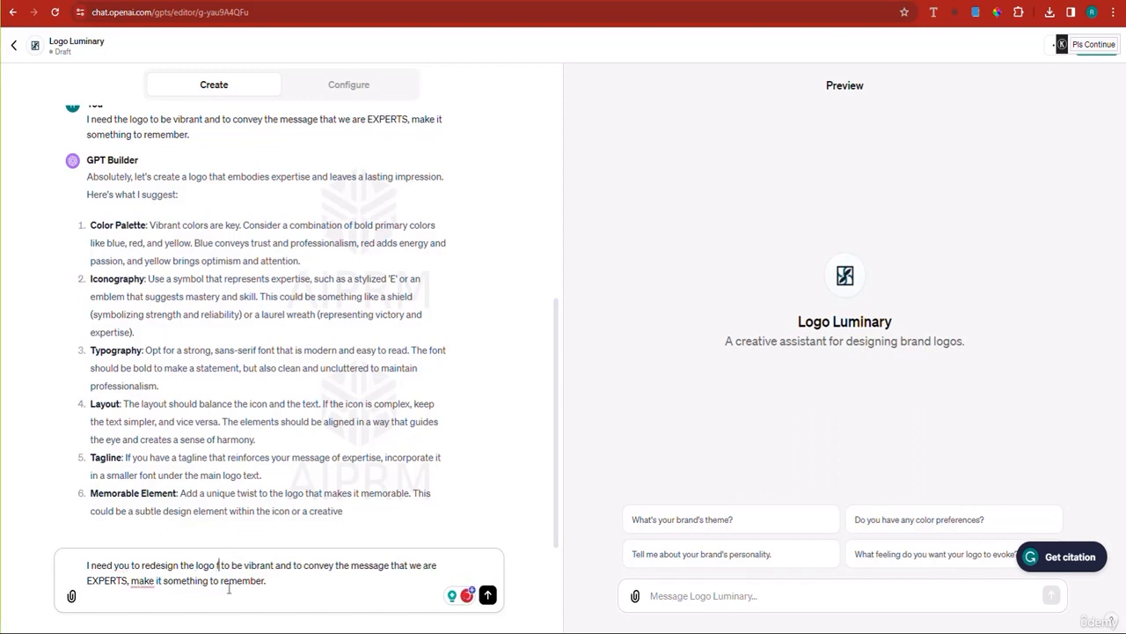
text(or our )
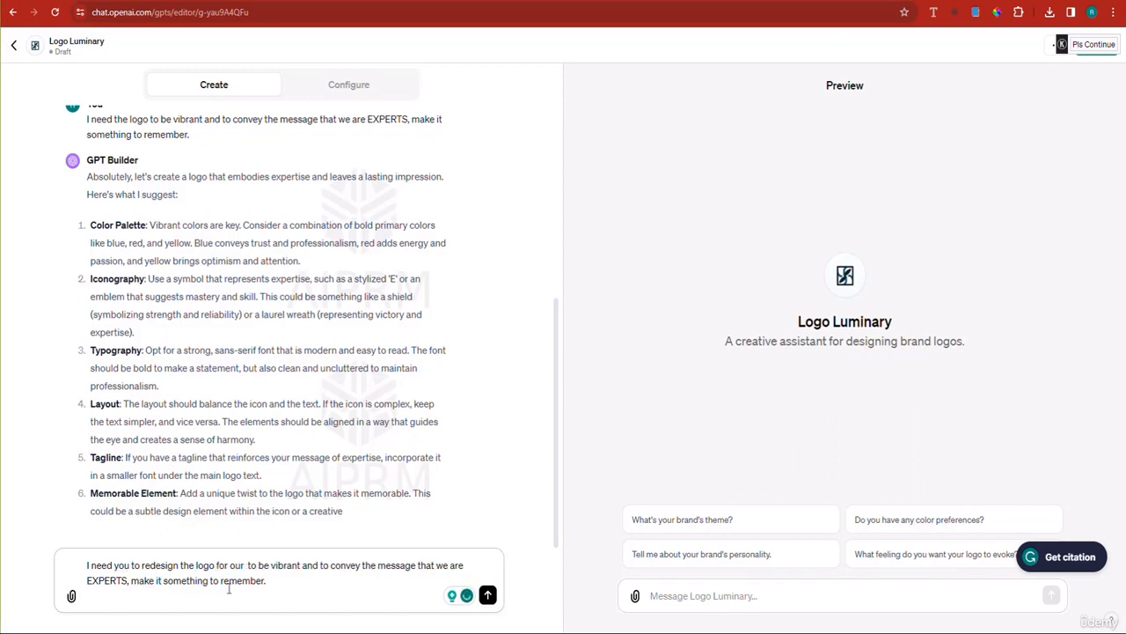
text(GPT)
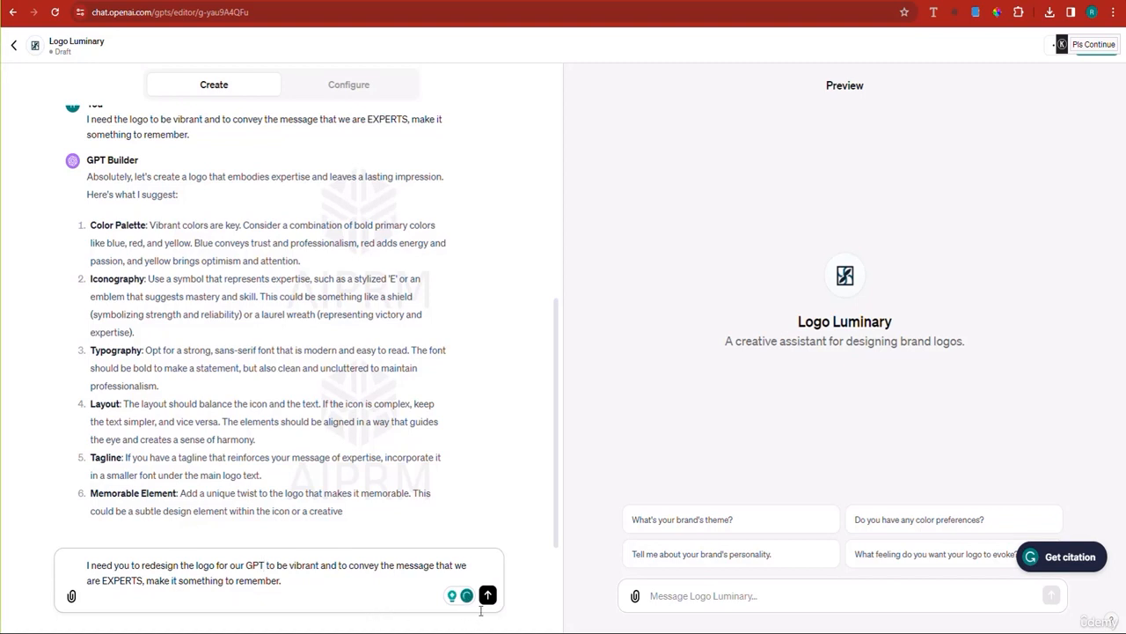
key(Return)
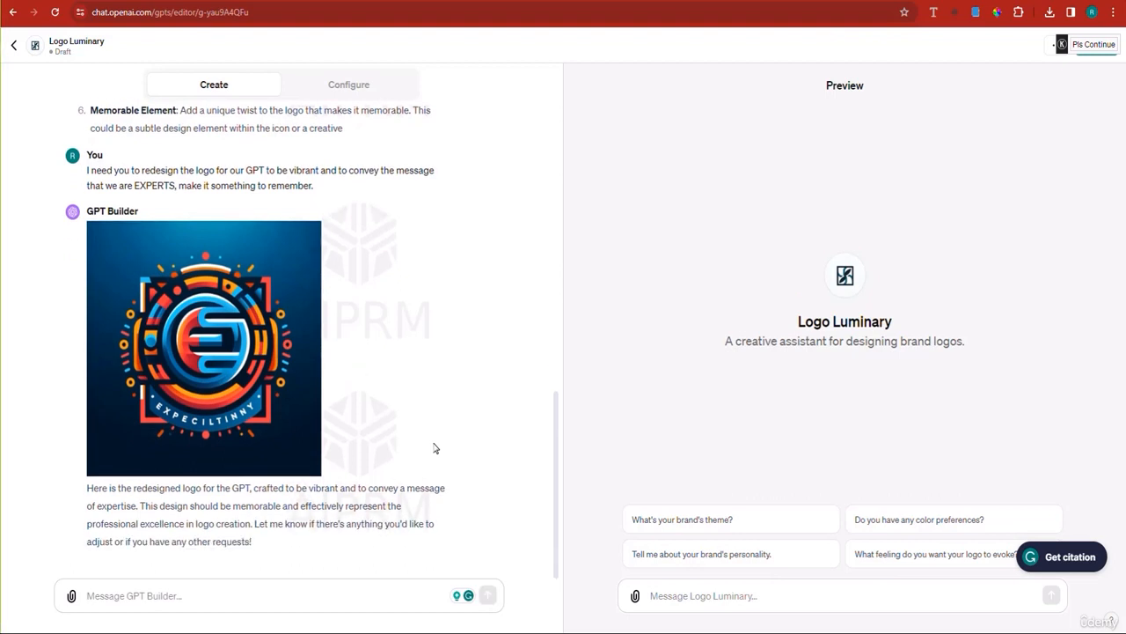
Reply "I don't like it not even one bit, make it Fancy, and special, and add an AI touch to it."
click(257, 592)
text(I don't)
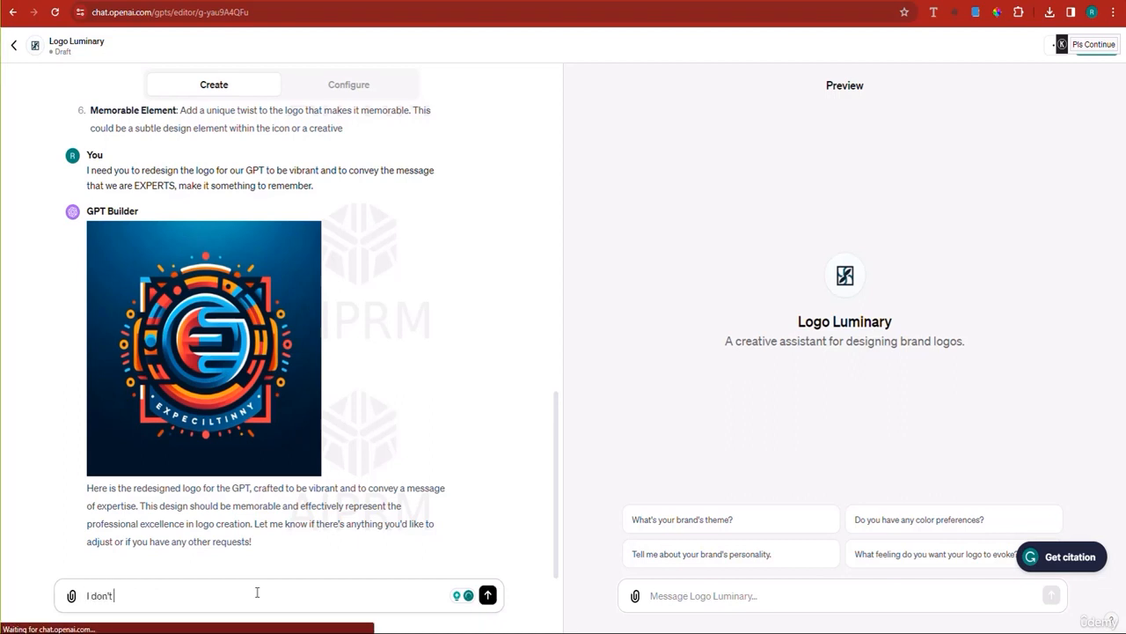
text( like it not even)
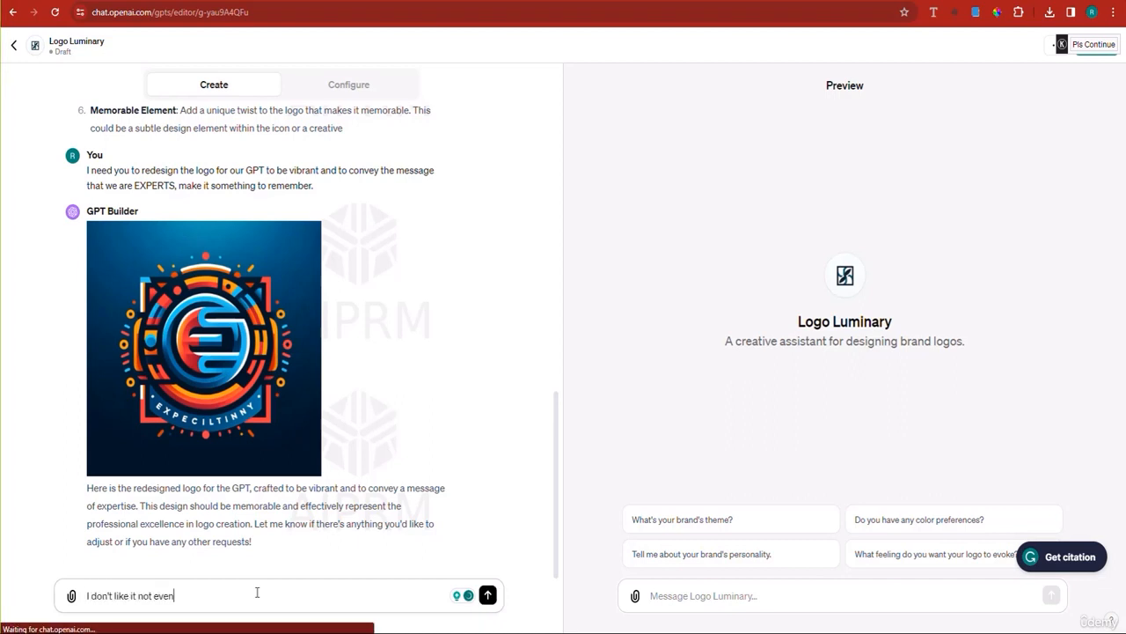
text( one bit, make )
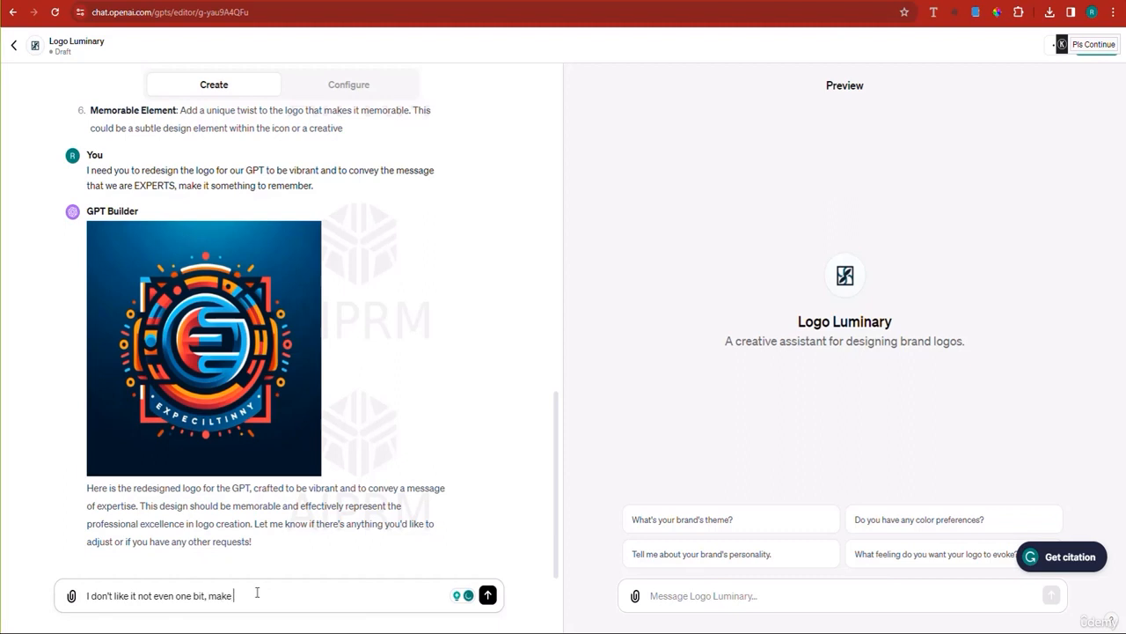
text(it Fancy, and special, and ad)
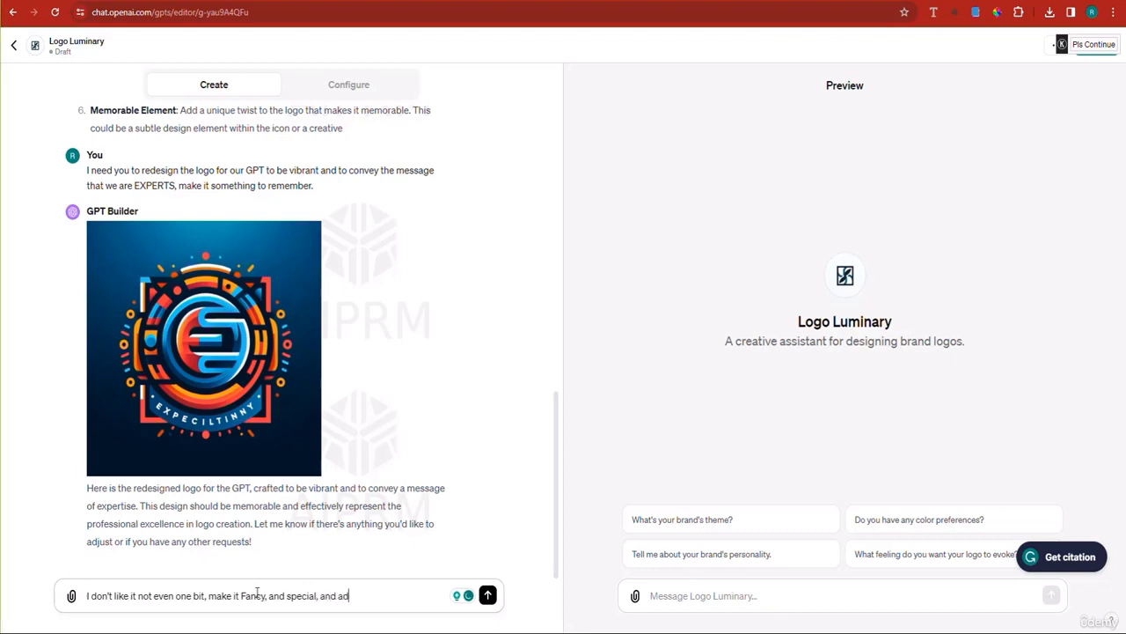
text(d an AI touch )
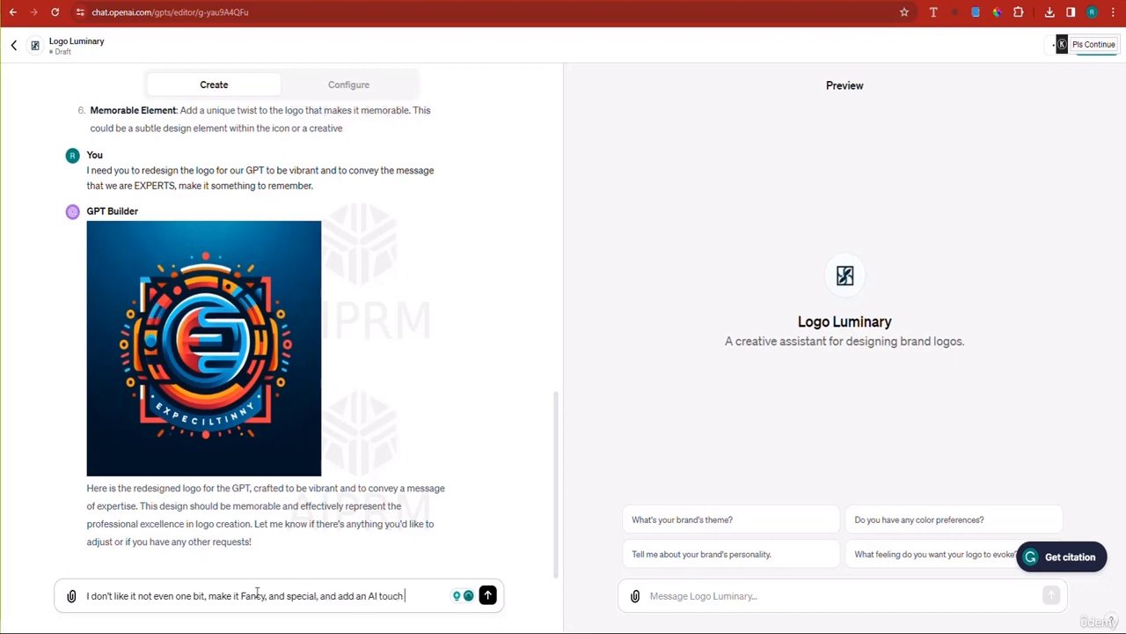
text(to it.)
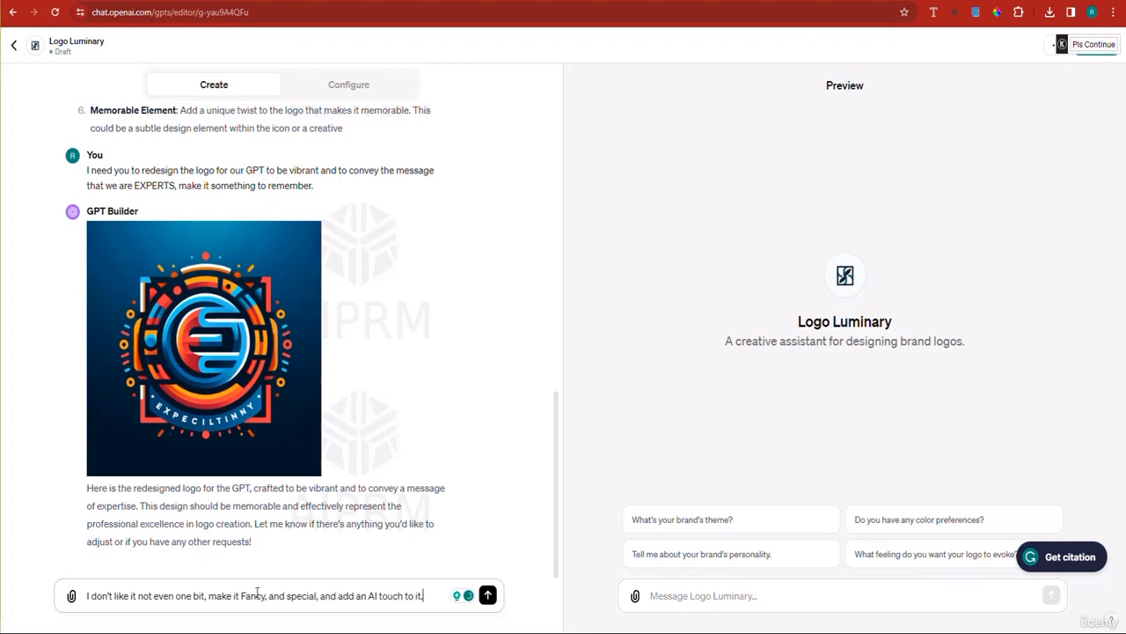
key(Return)
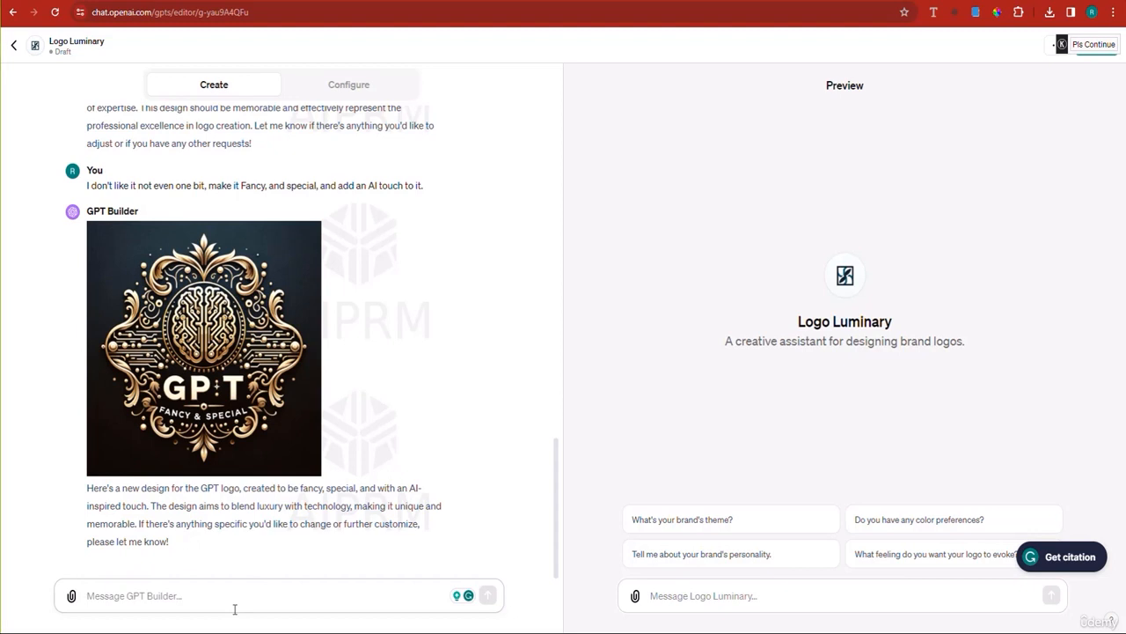
Accept the fancy AI-inspired logo with "ok go with it" and reload the GPT editor page
text(ok go with it)
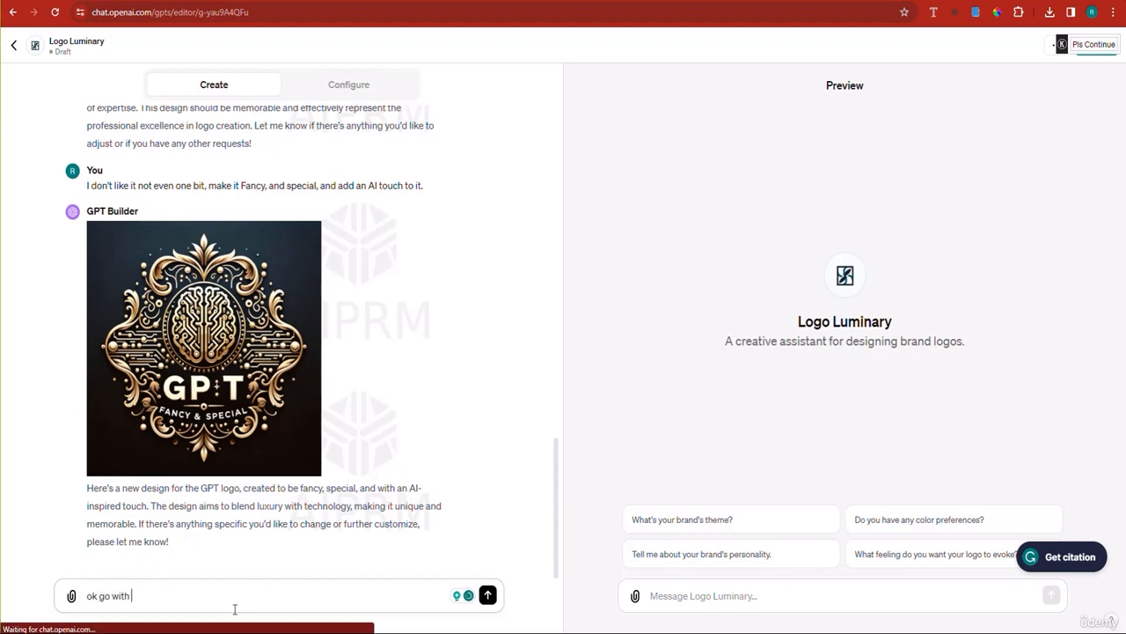
key(Return)
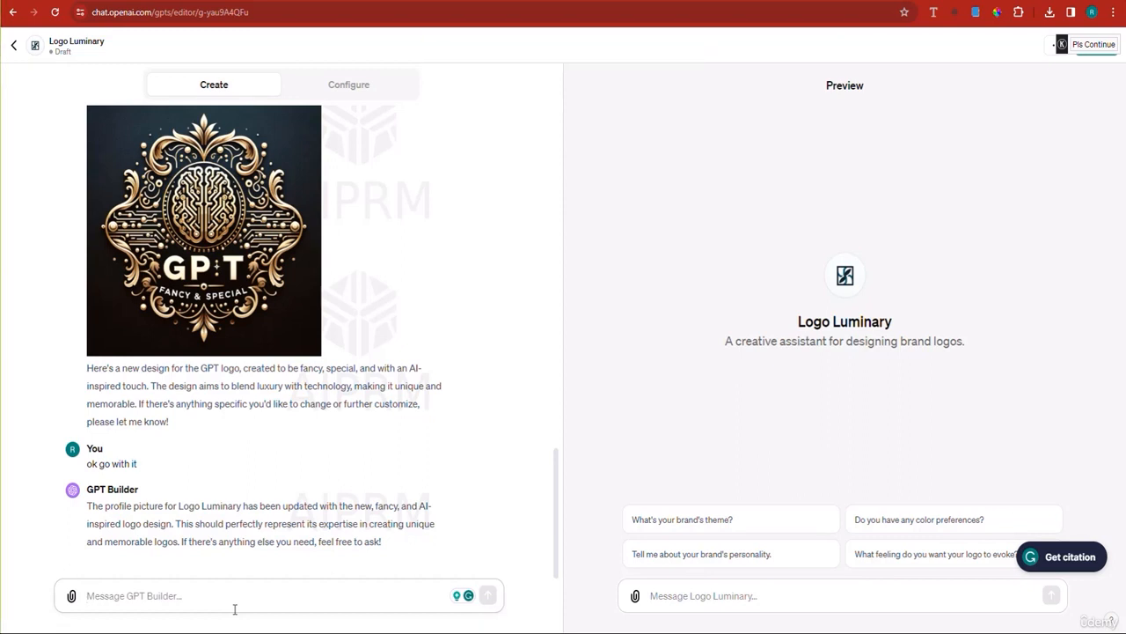
click(319, 7)
key(Return)
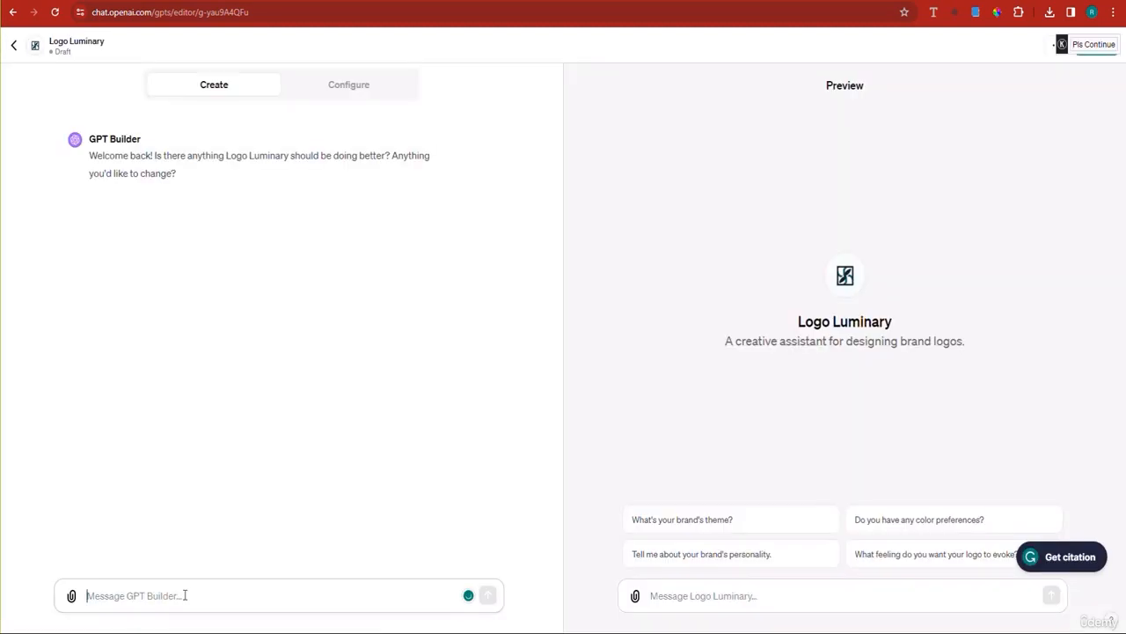
Send GPT Builder "yes redo the logo for our GPT, and make it fancy, and AI like, and use no text."
text(y)
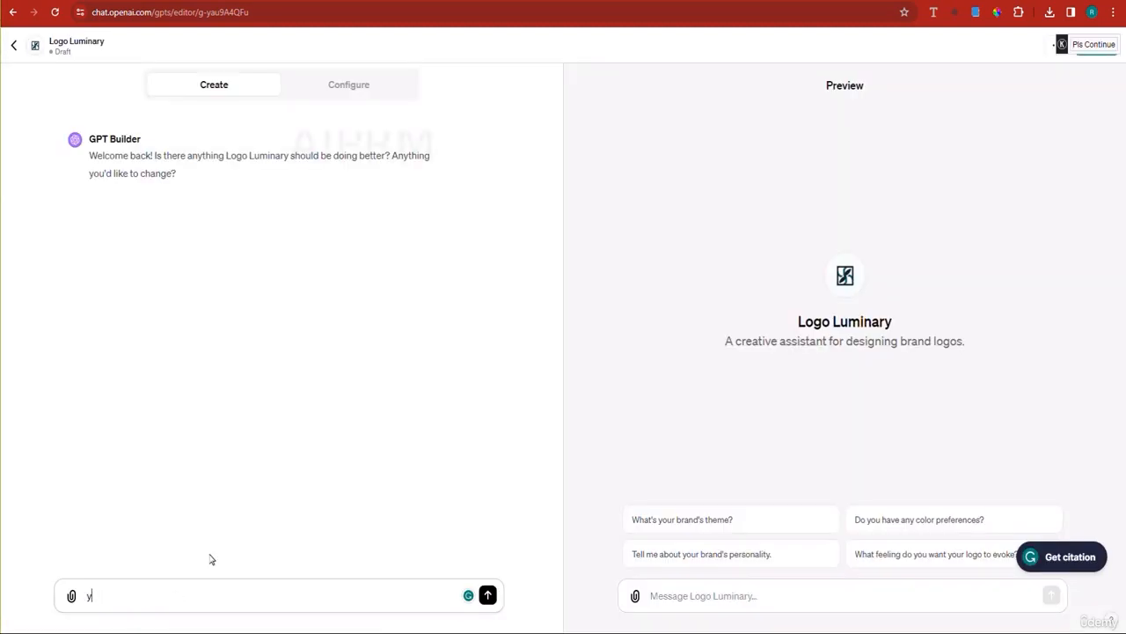
text(es redo the logo)
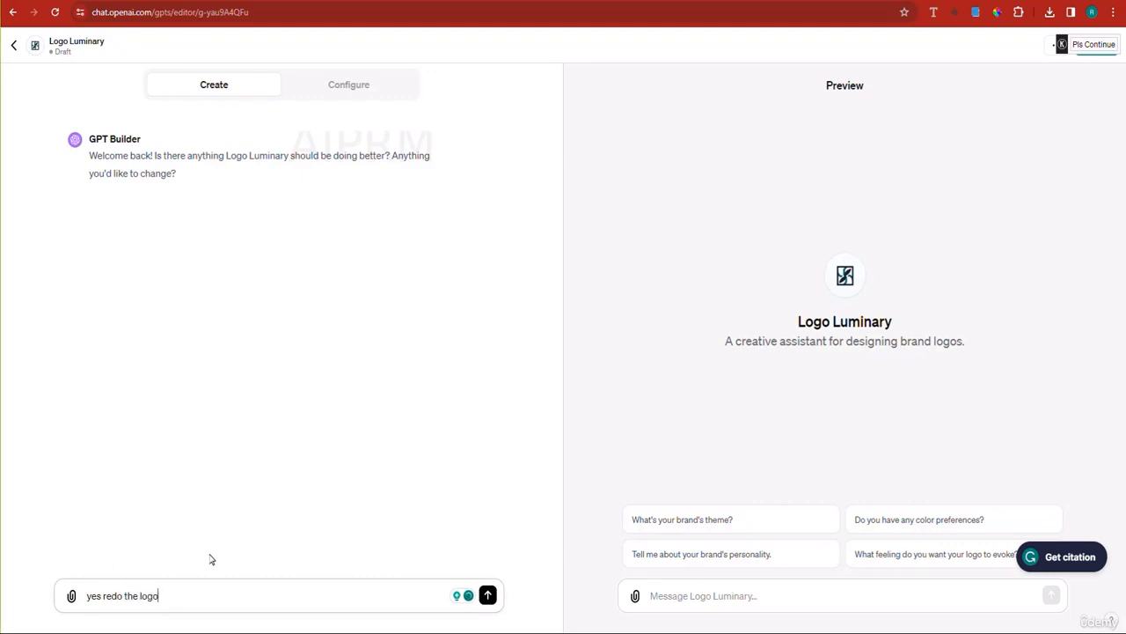
text( for our G)
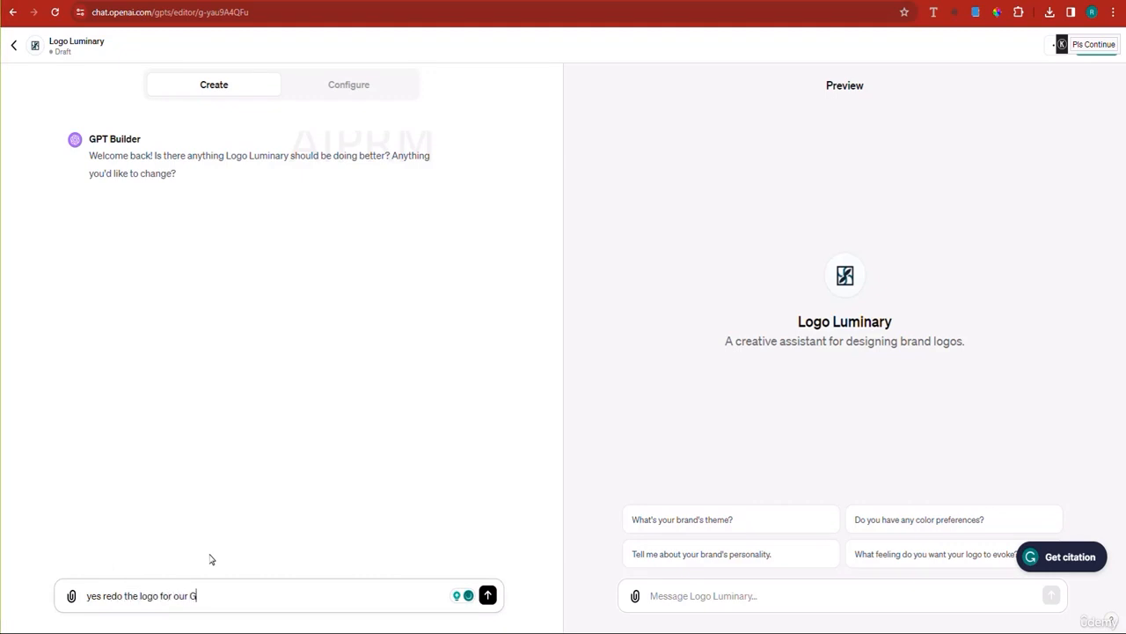
text(PT, and make it)
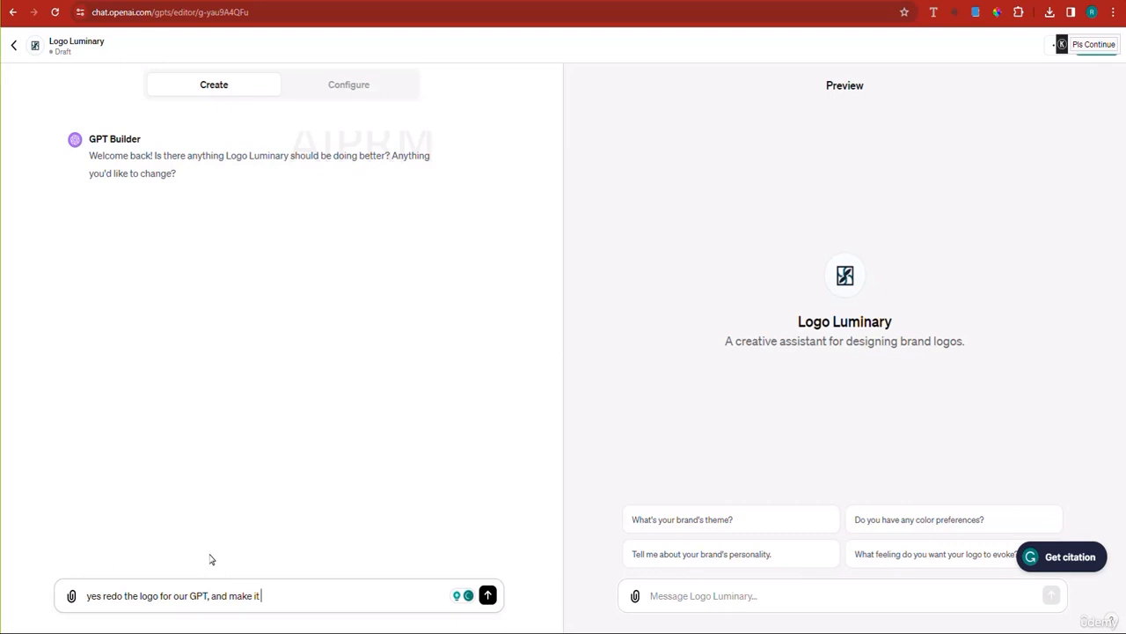
text( fancy, and AI)
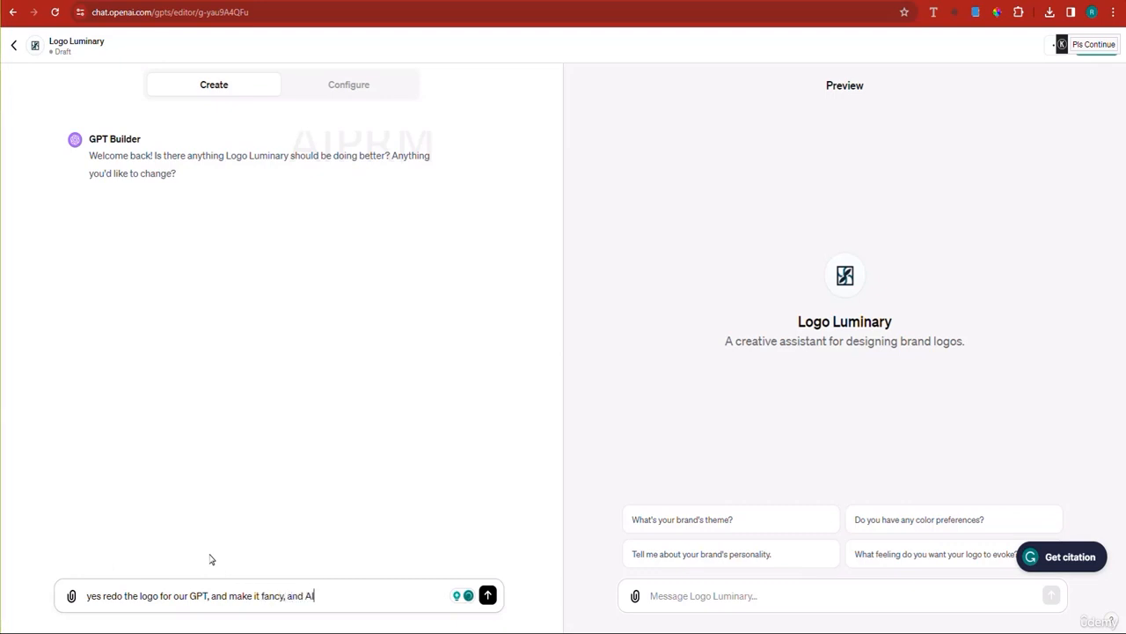
text( like, and use no text.)
key(Return)
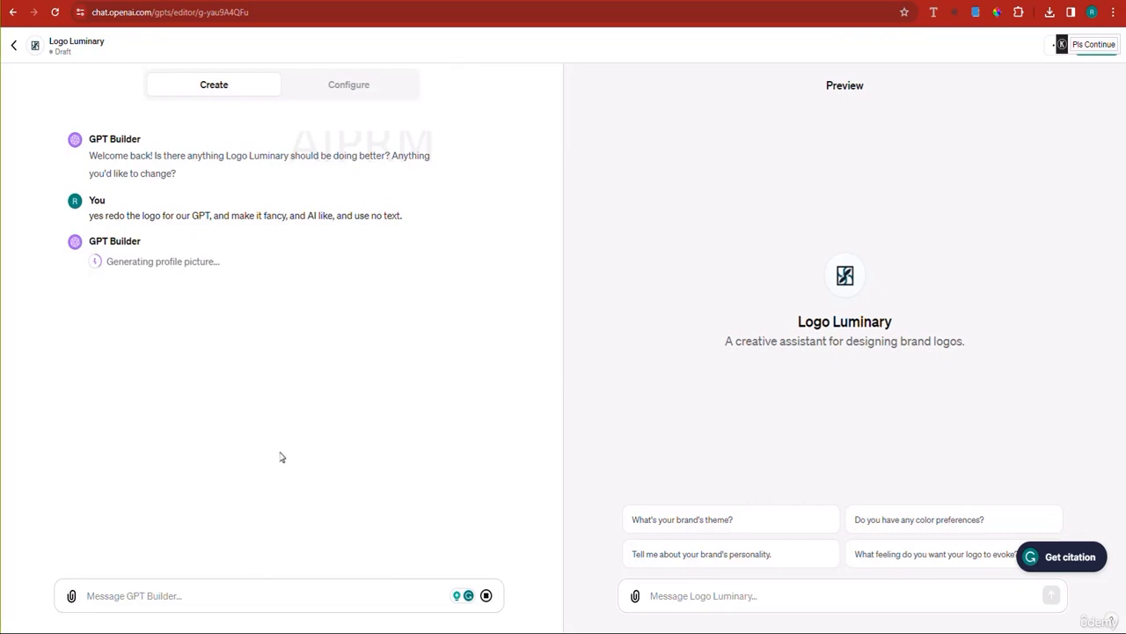
click(214, 583)
text(wHA)
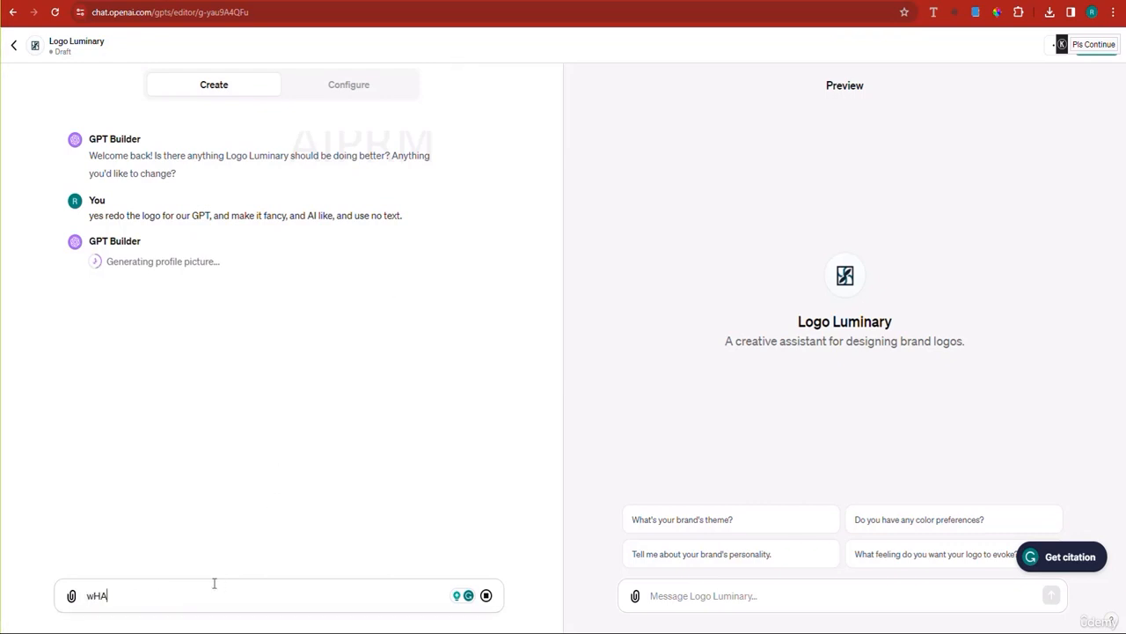
key(BackSpace)
key(BackSpace)
key(BackSpace)
text(What)
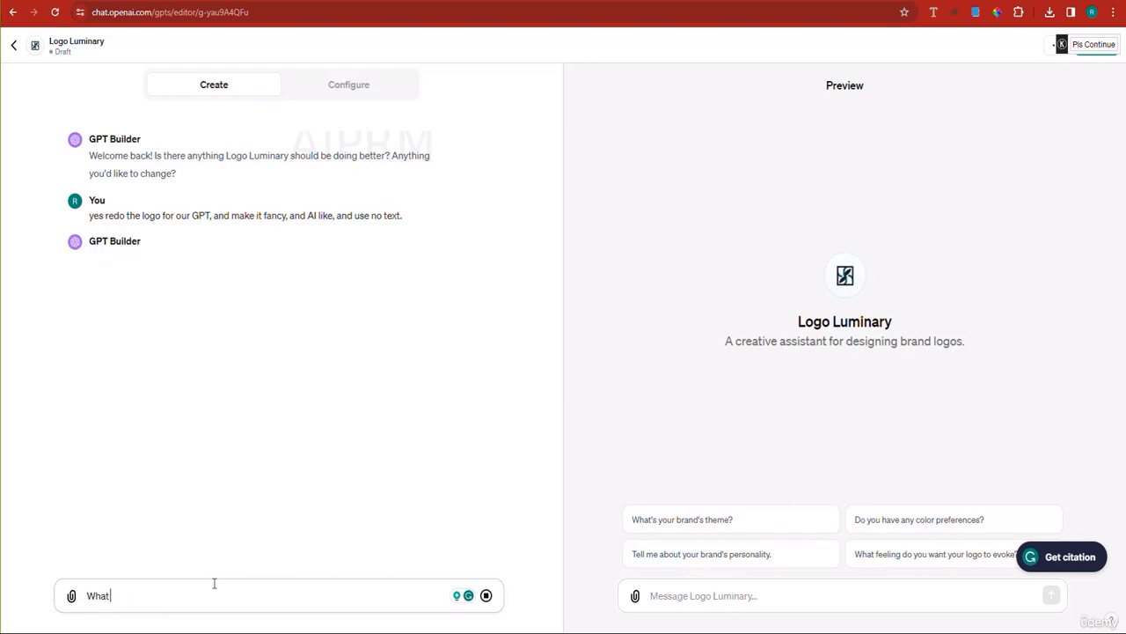
text( Questions)
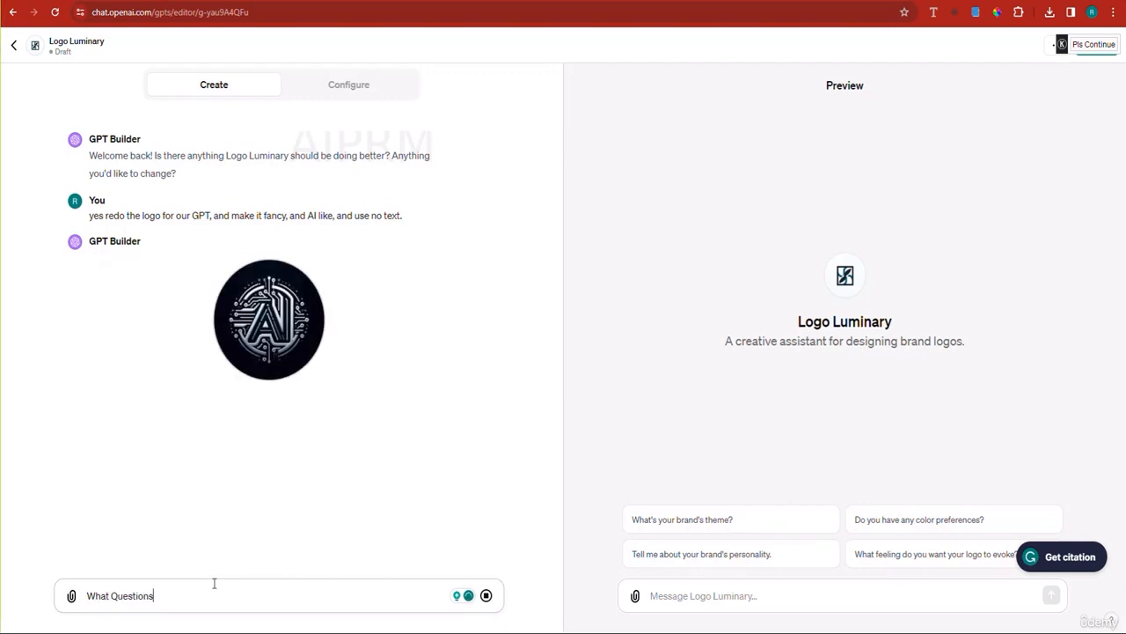
text( are)
key(BackSpace)
key(BackSpace)
key(BackSpace)
key(BackSpace)
key(BackSpace)
key(BackSpace)
key(BackSpace)
key(BackSpace)
key(BackSpace)
key(BackSpace)
key(BackSpace)
key(BackSpace)
key(BackSpace)
key(BackSpace)
key(BackSpace)
key(BackSpace)
key(BackSpace)
key(BackSpace)
key(BackSpace)
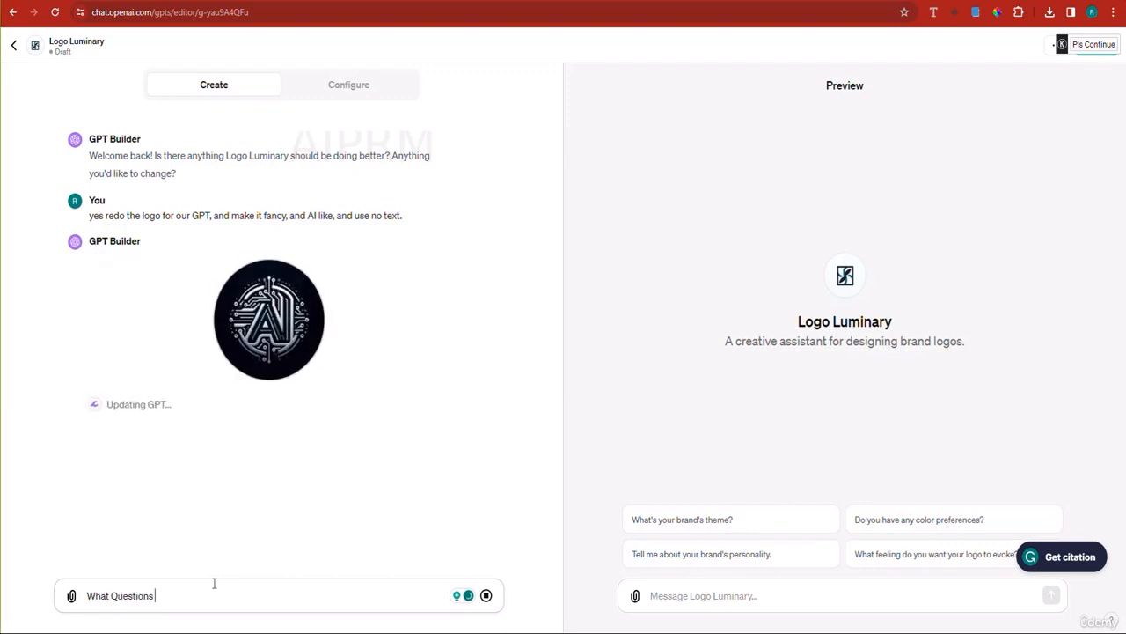
text(ok)
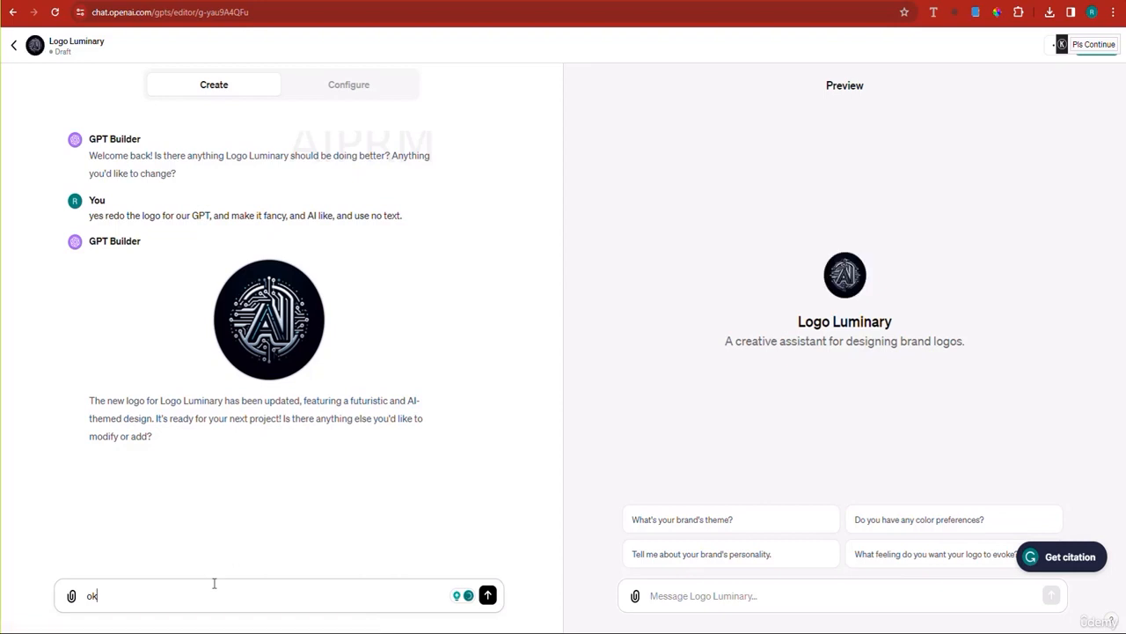
key(Return)
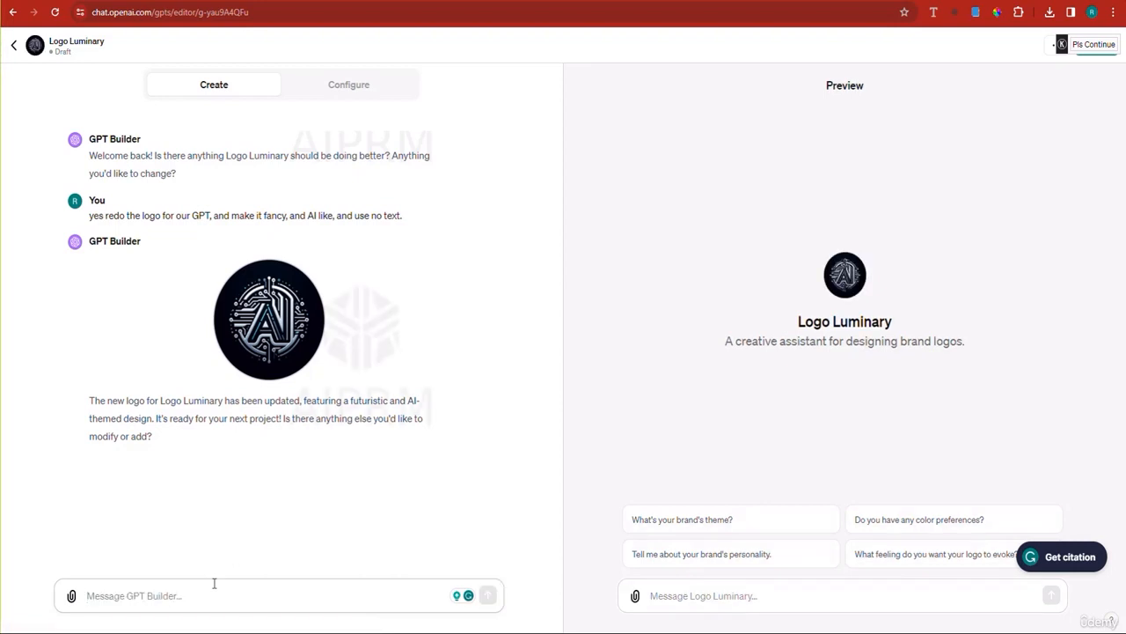
Ask GPT Builder "What are the best questions to ask our GPT users when they are creating the logo through our Custom GPT."
text(W)
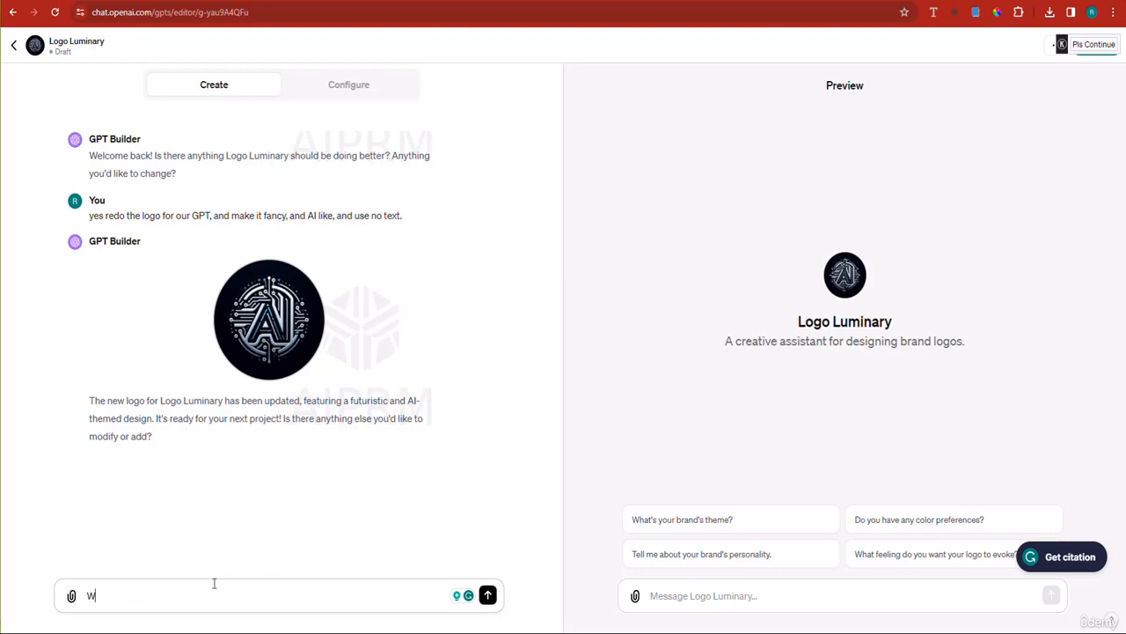
text(hat are the be)
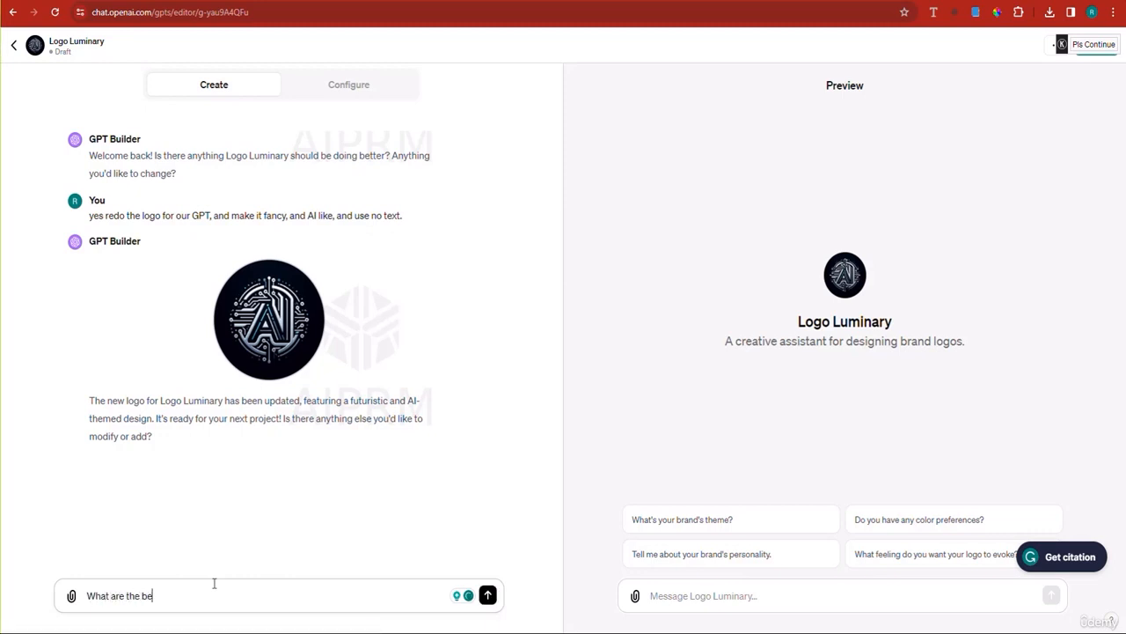
text(st questions to)
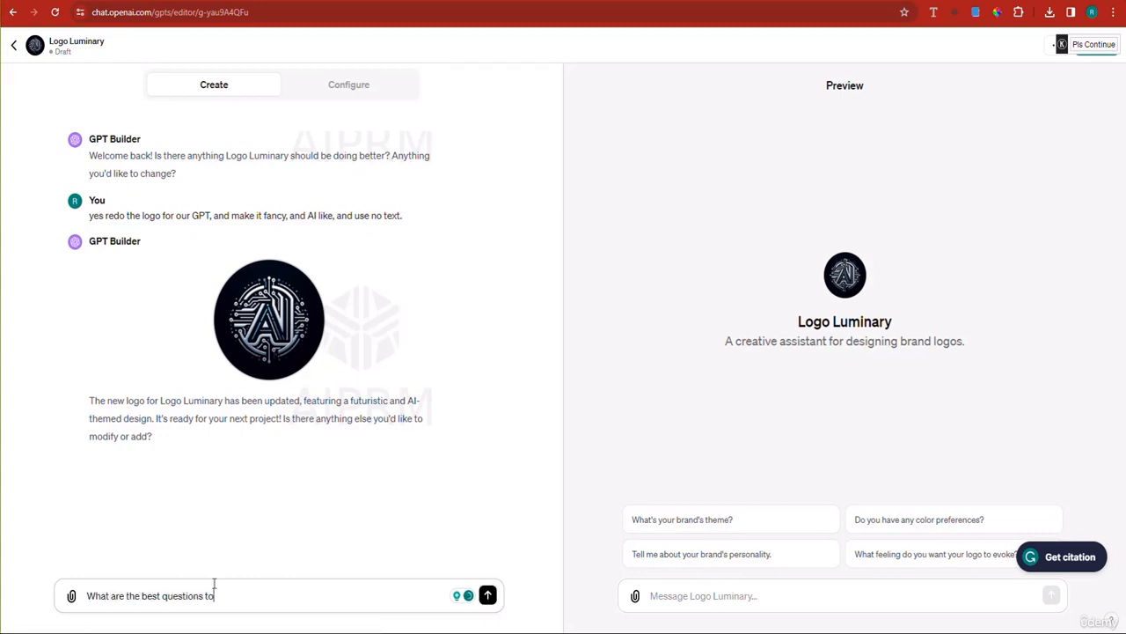
text( adk)
key(BackSpace)
key(BackSpace)
text(sk)
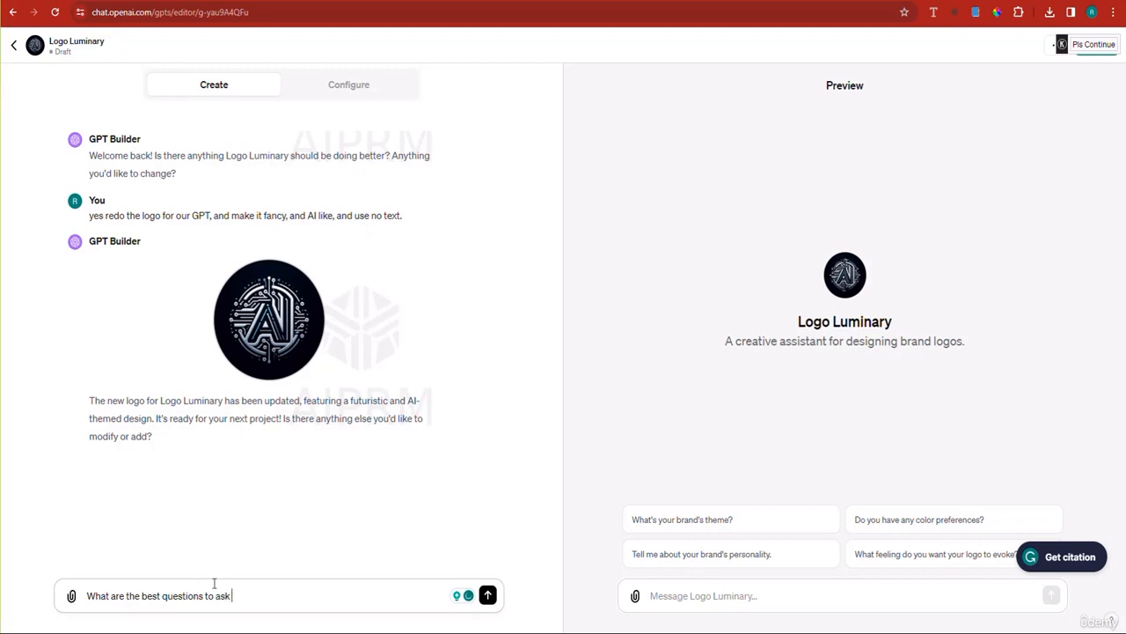
text( our GPT users when they ar)
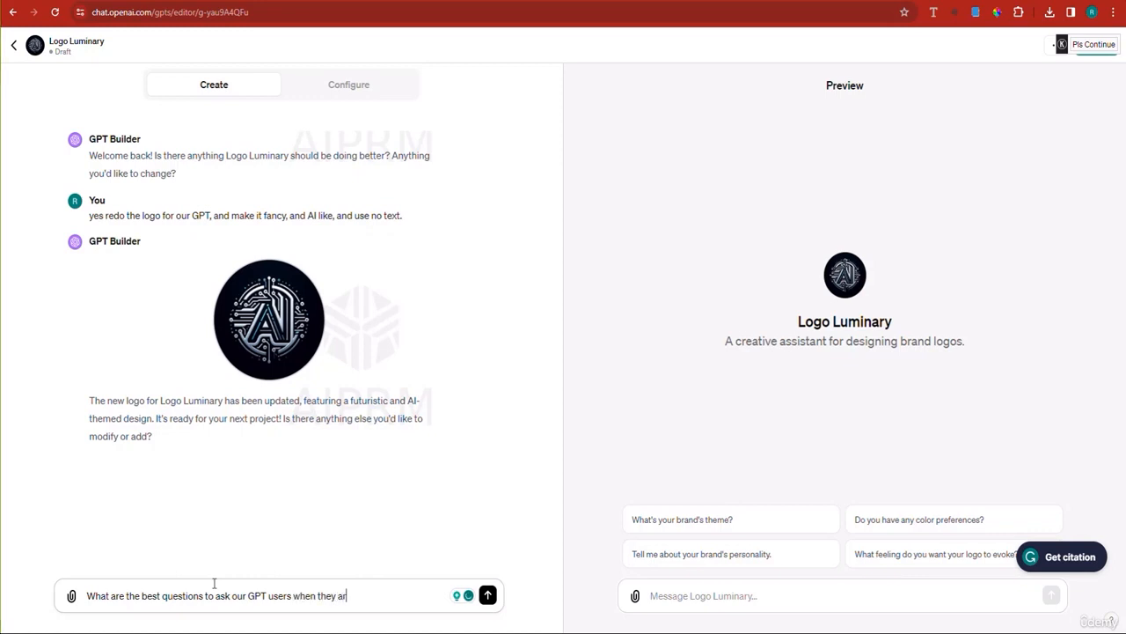
text(e creating th)
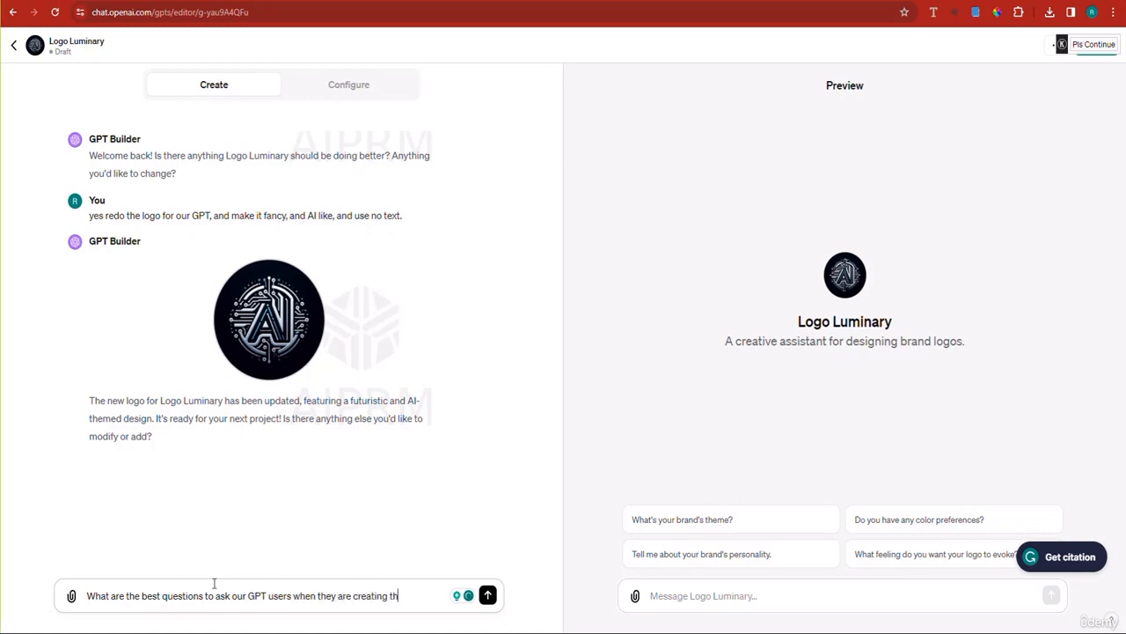
text(e logo throug)
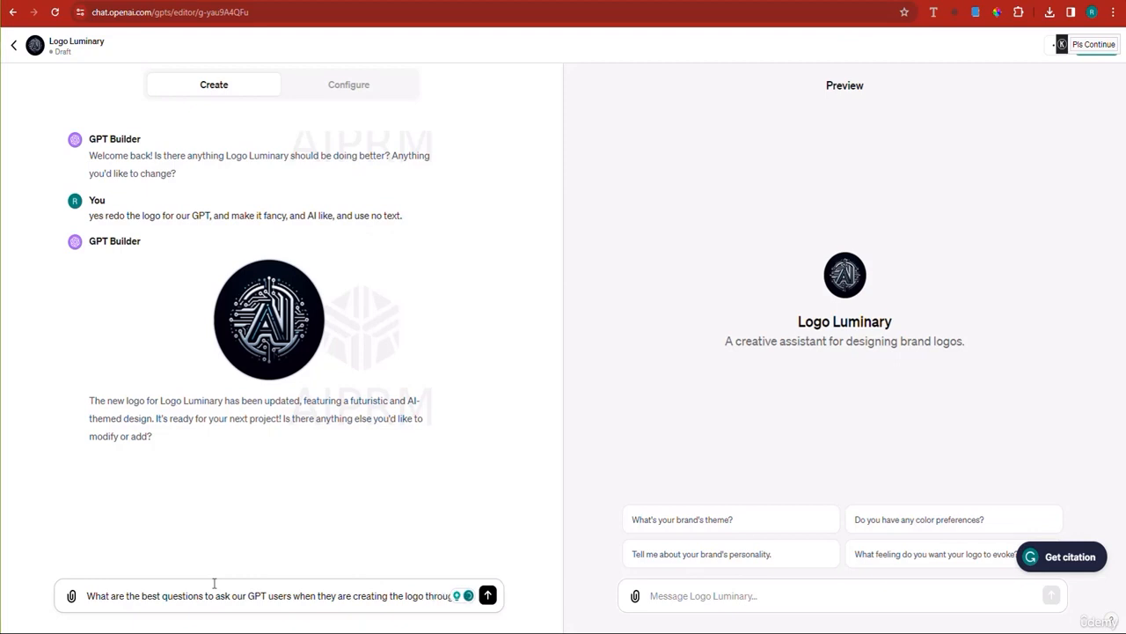
text(h our c)
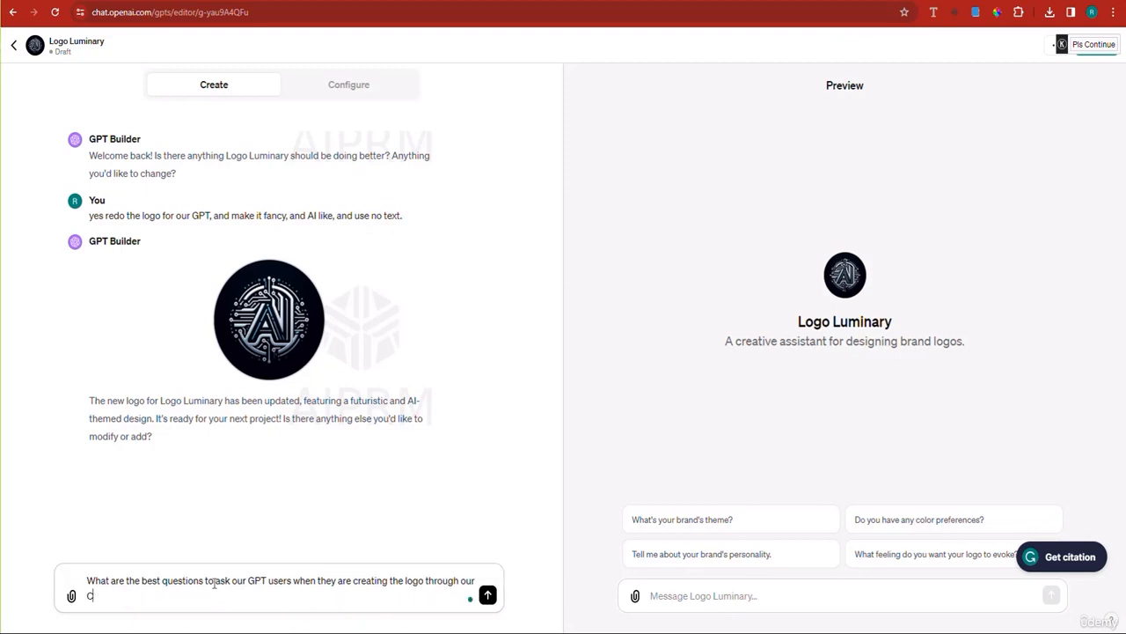
text(ustom GPT.)
key(Return)
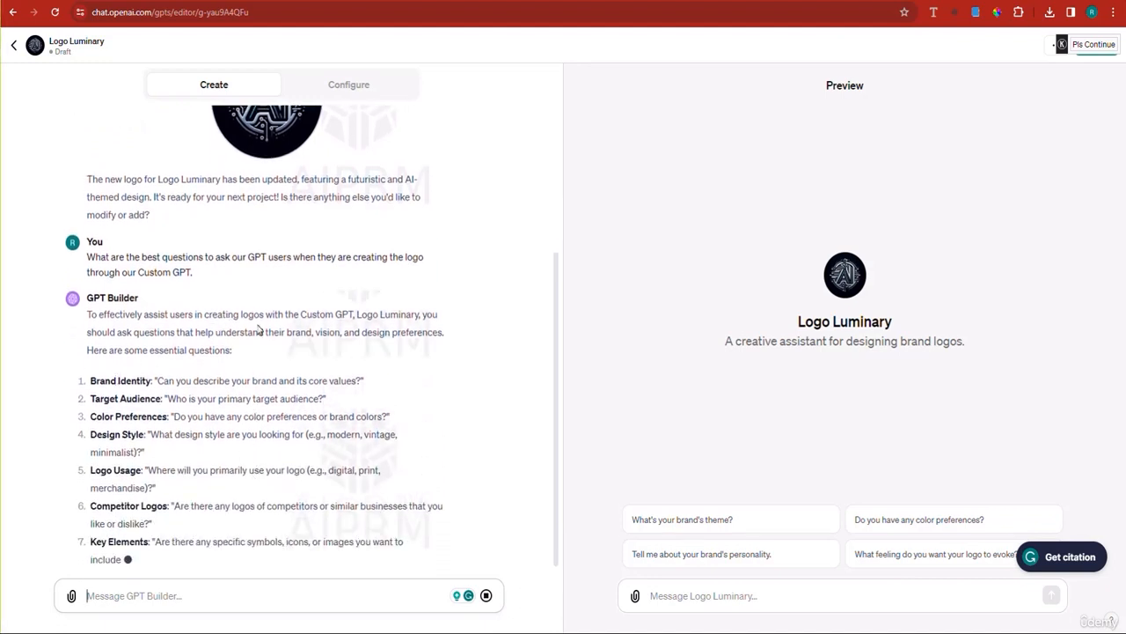
Reply "ok, whenever people ask you to design a logo, ask them these questions, but just keep it simple."
scroll(388, 378, up, 2)
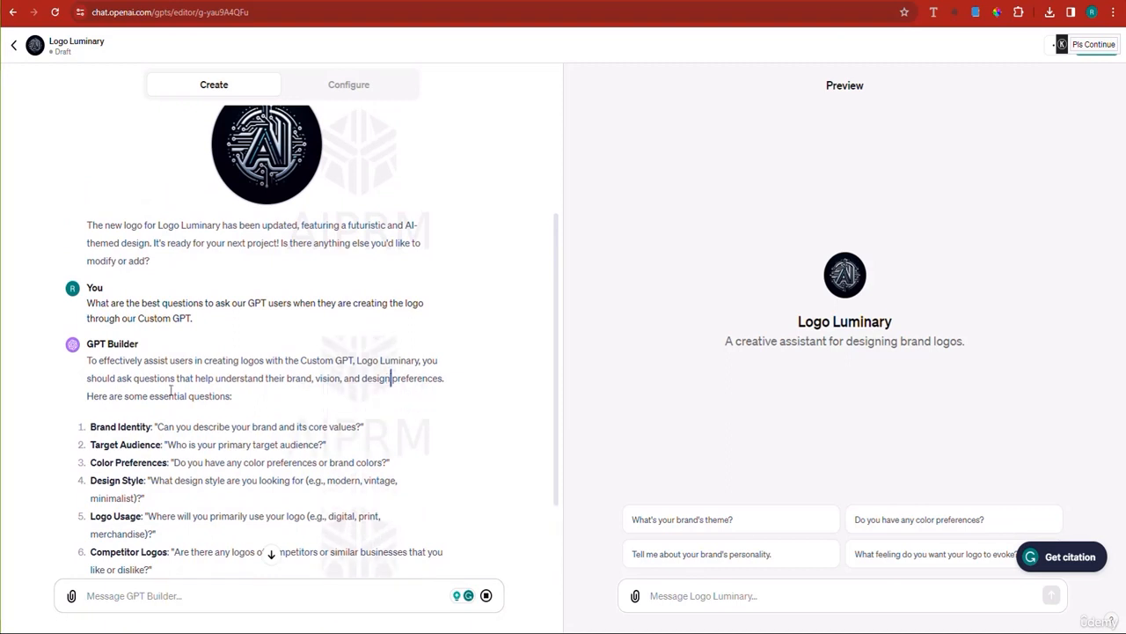
scroll(242, 391, down, 1)
scroll(179, 359, down, 1)
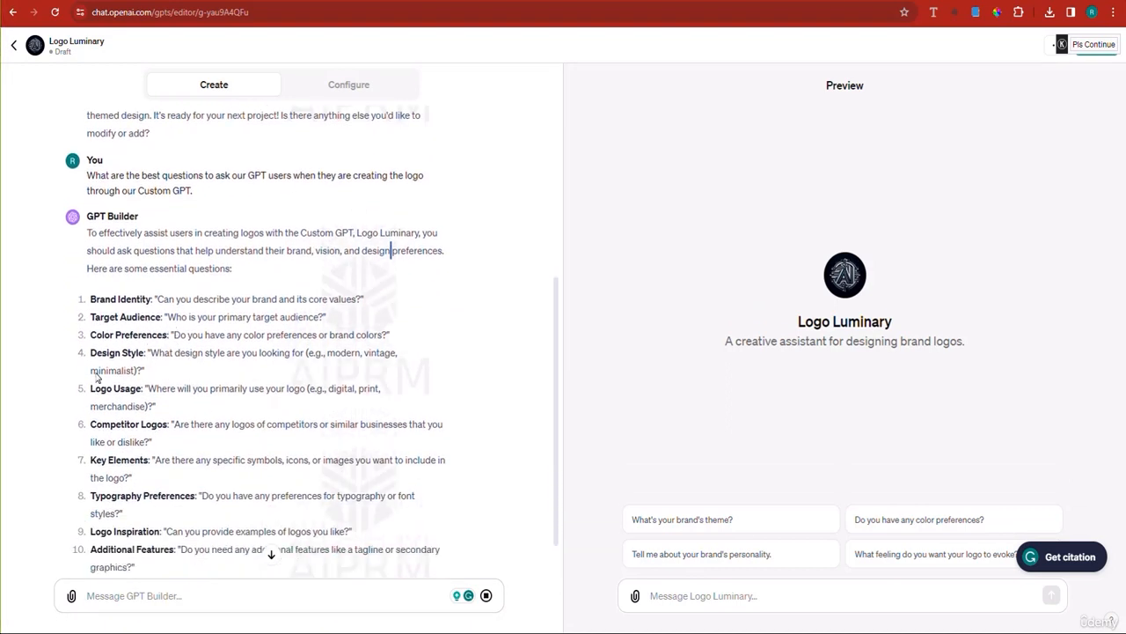
scroll(176, 361, down, 1)
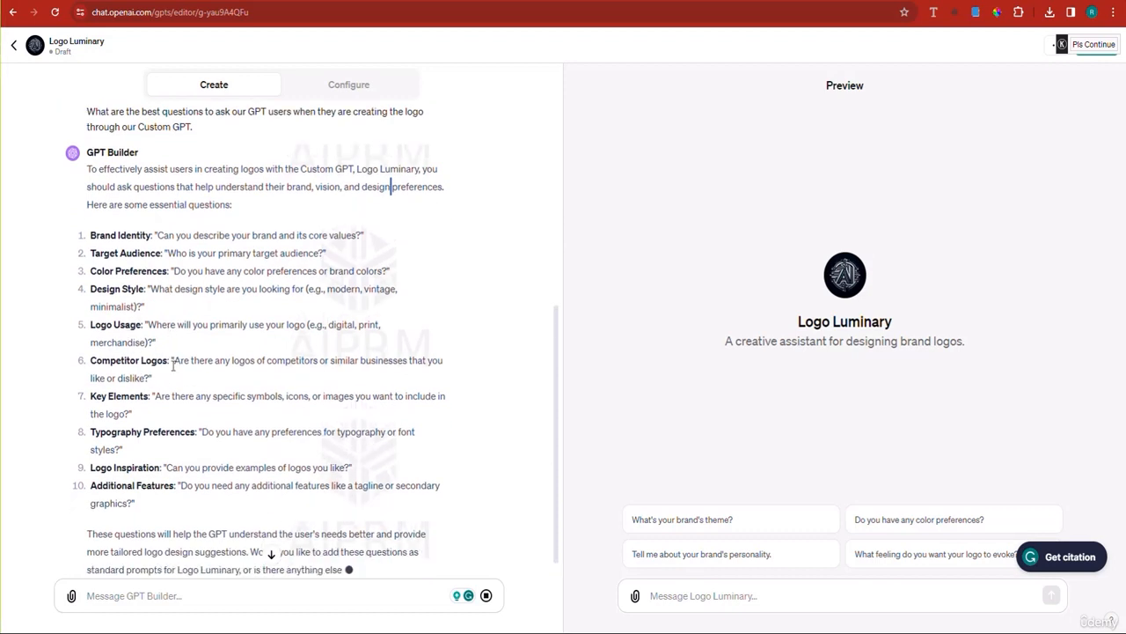
scroll(163, 363, down, 1)
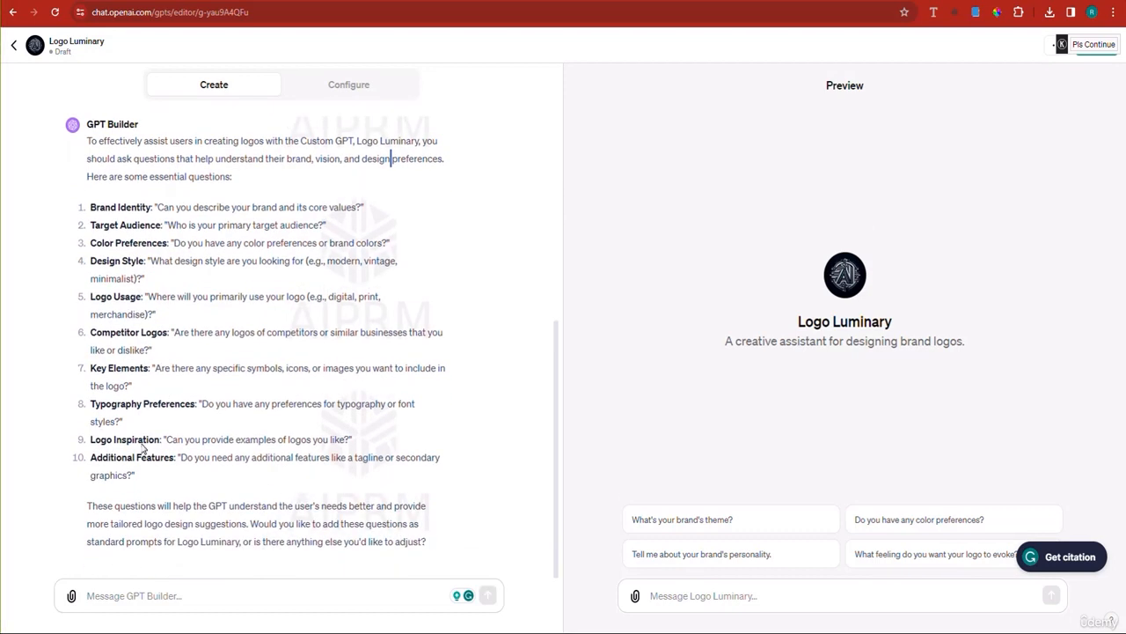
click(182, 595)
text(ok,)
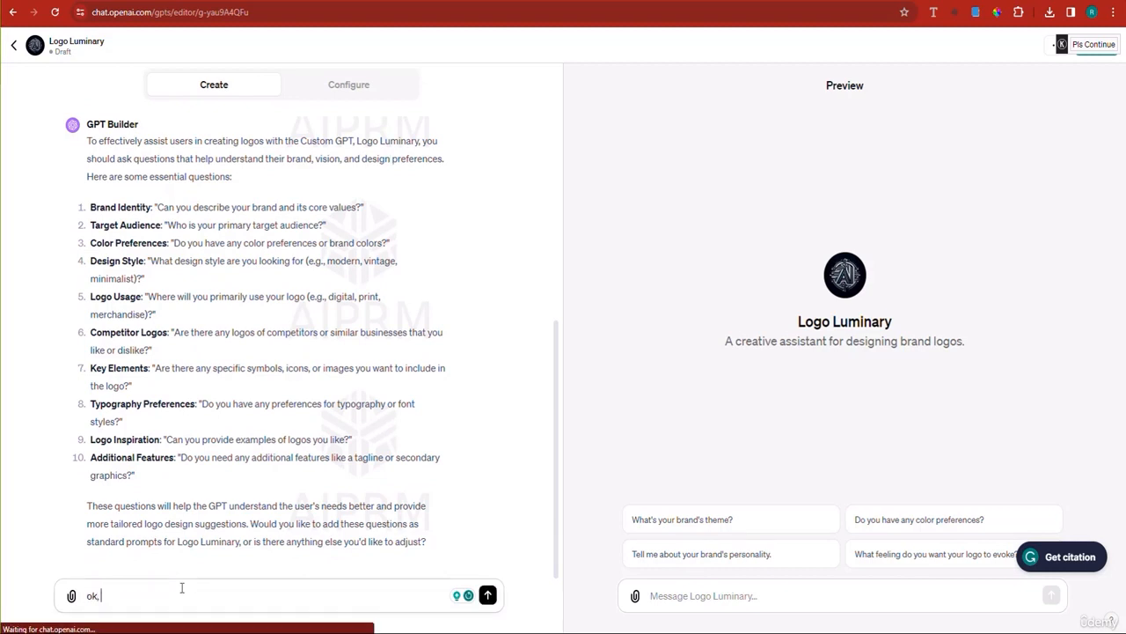
text( whenever people)
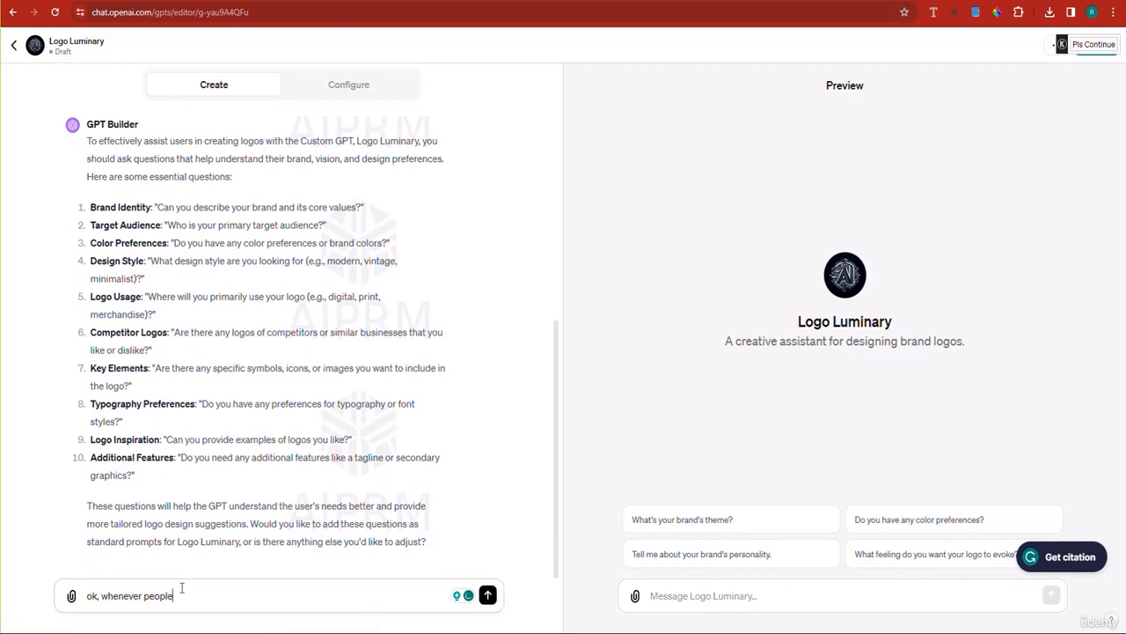
text( ask you to d)
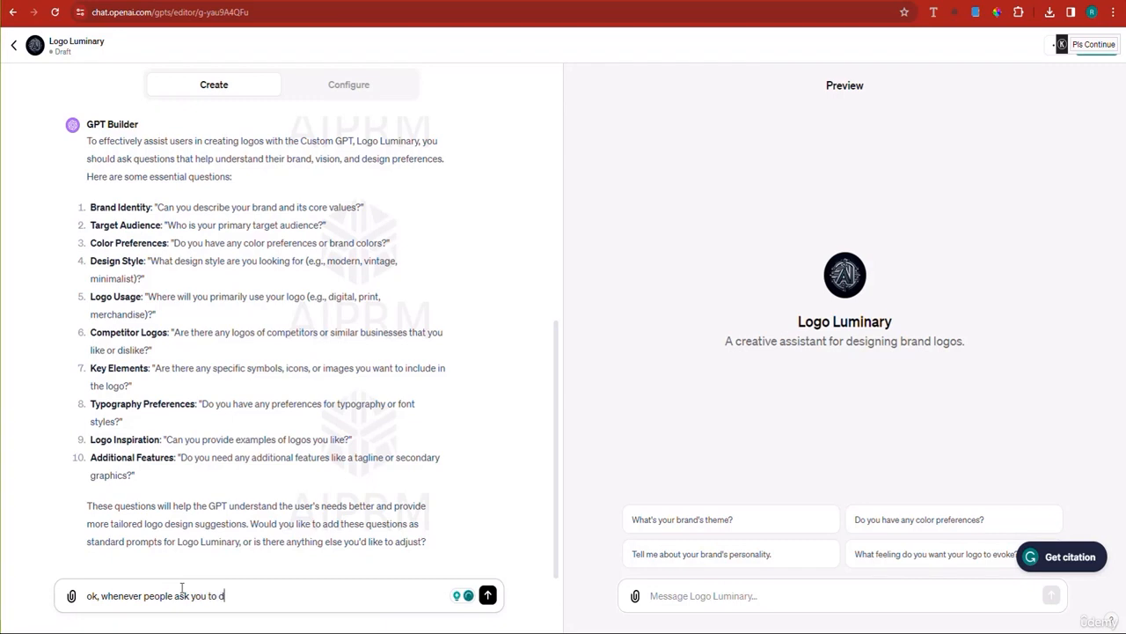
text(esign a log)
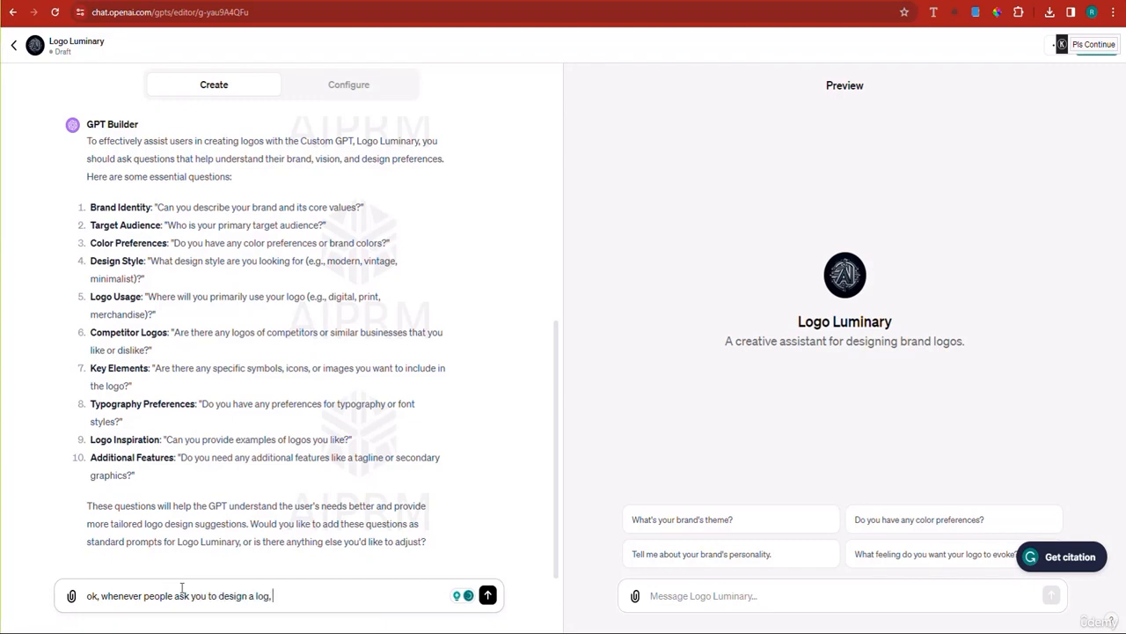
text(,)
key(BackSpace)
text(make them th)
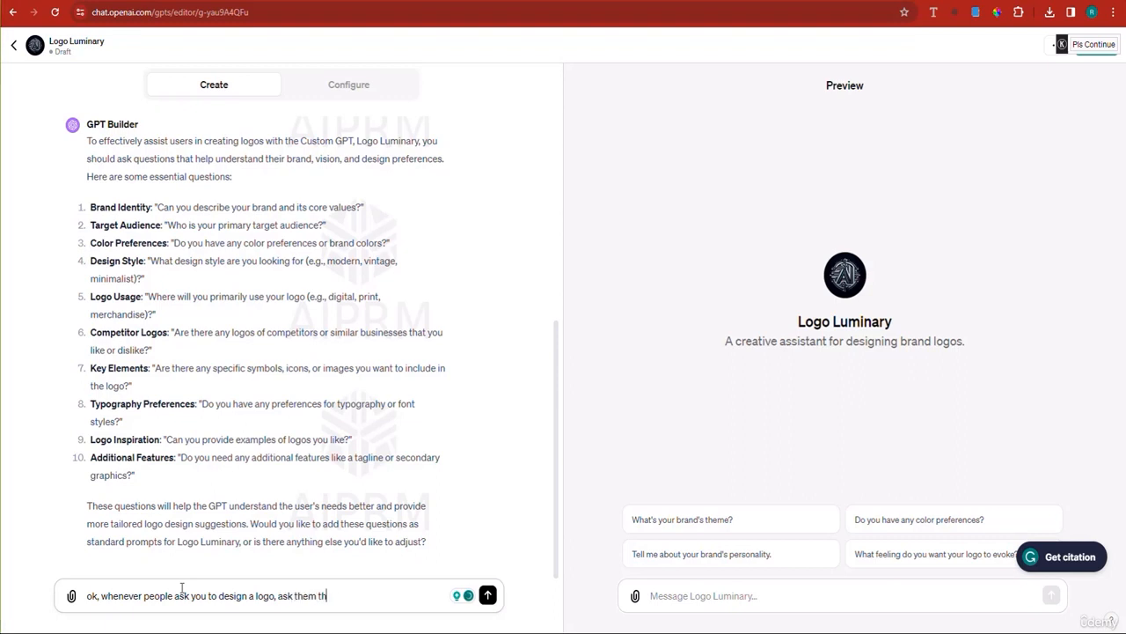
text(ese questions, )
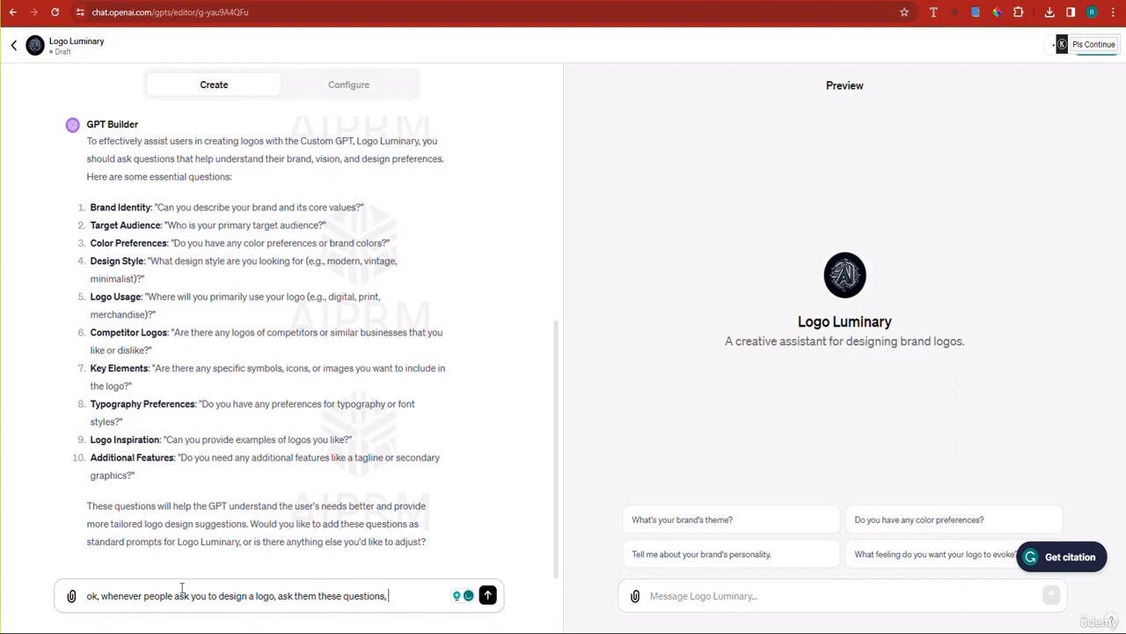
text(but just keep)
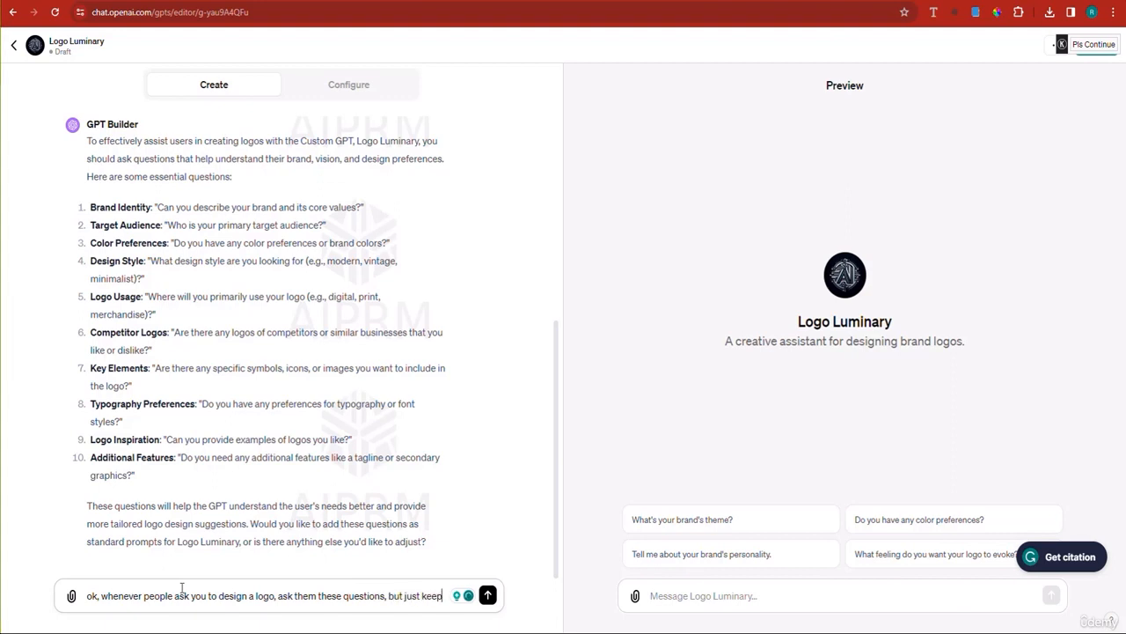
text( it simple.)
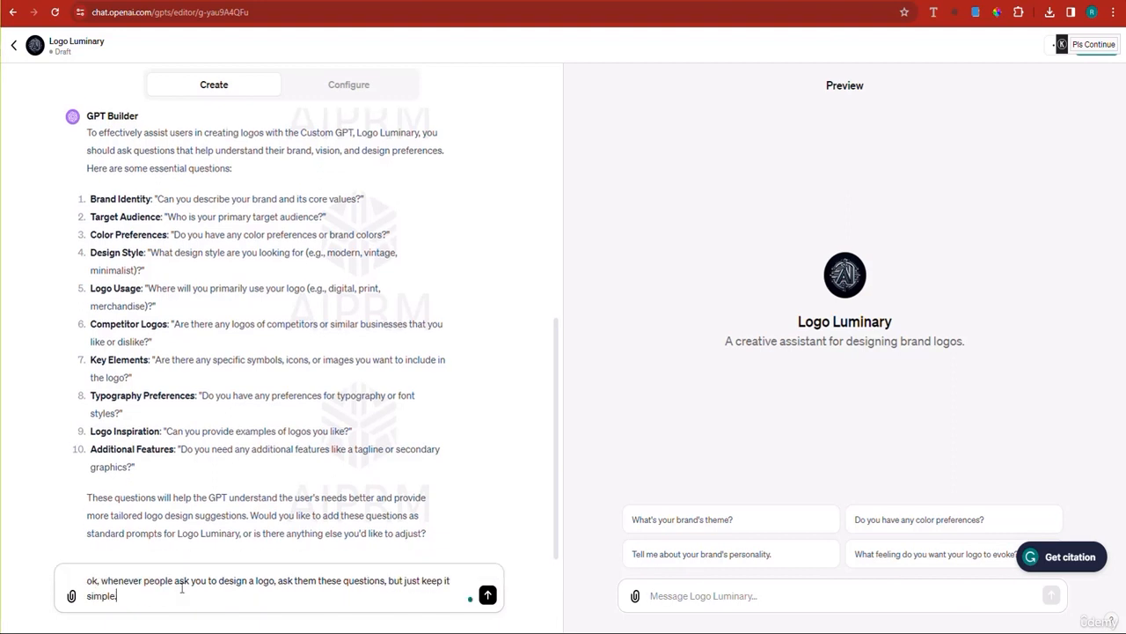
key(Return)
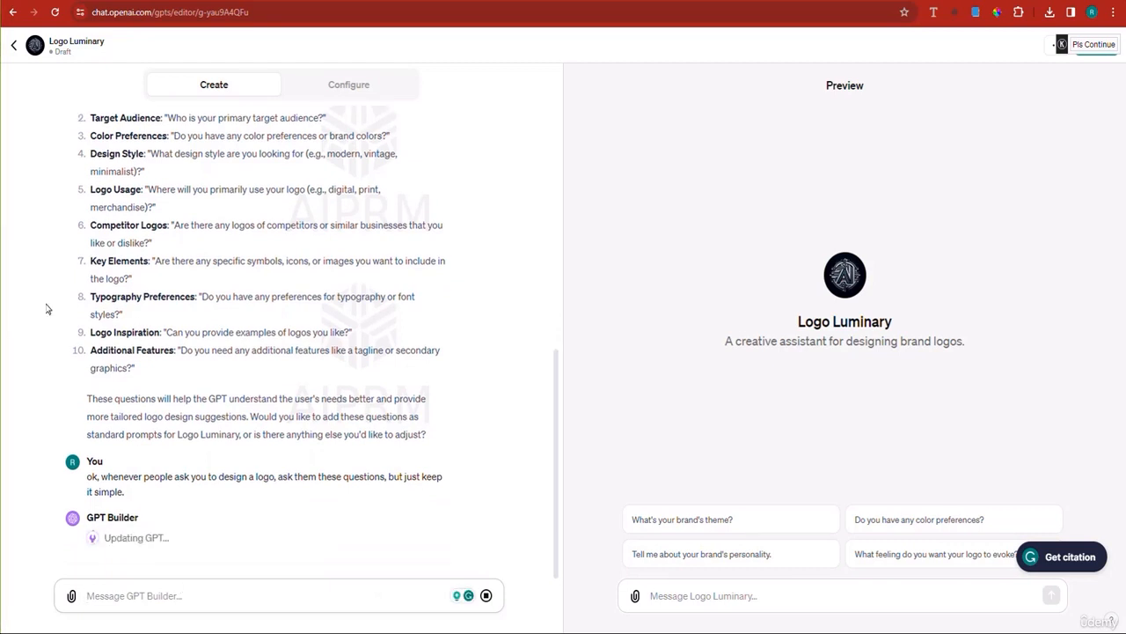
drag(155, 396, 117, 296)
scroll(132, 379, up, 3)
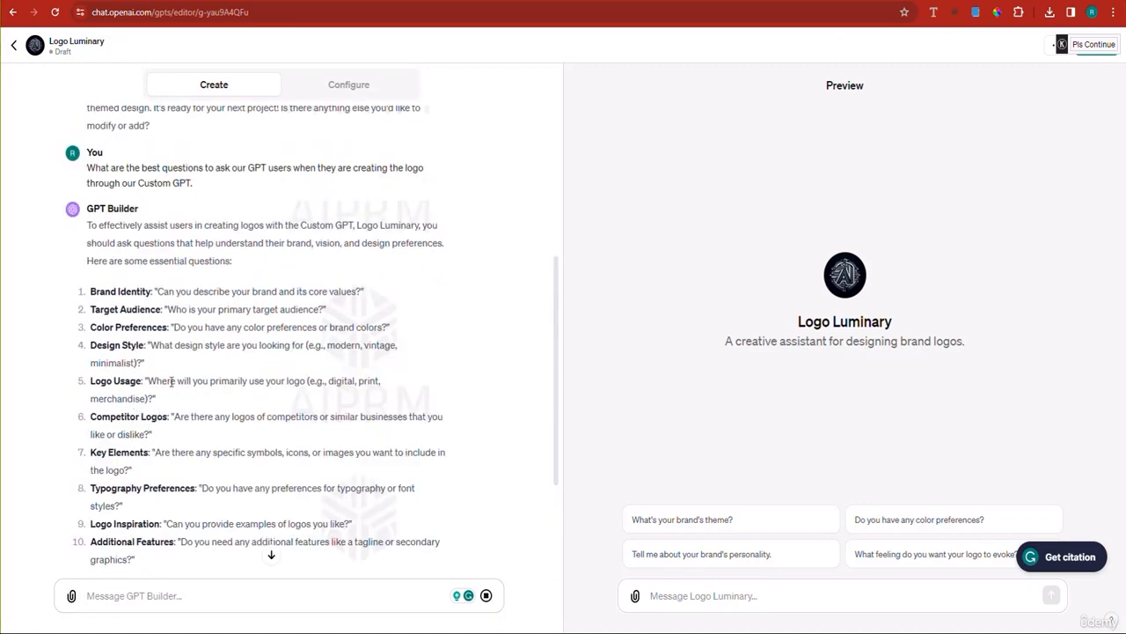
scroll(172, 381, down, 3)
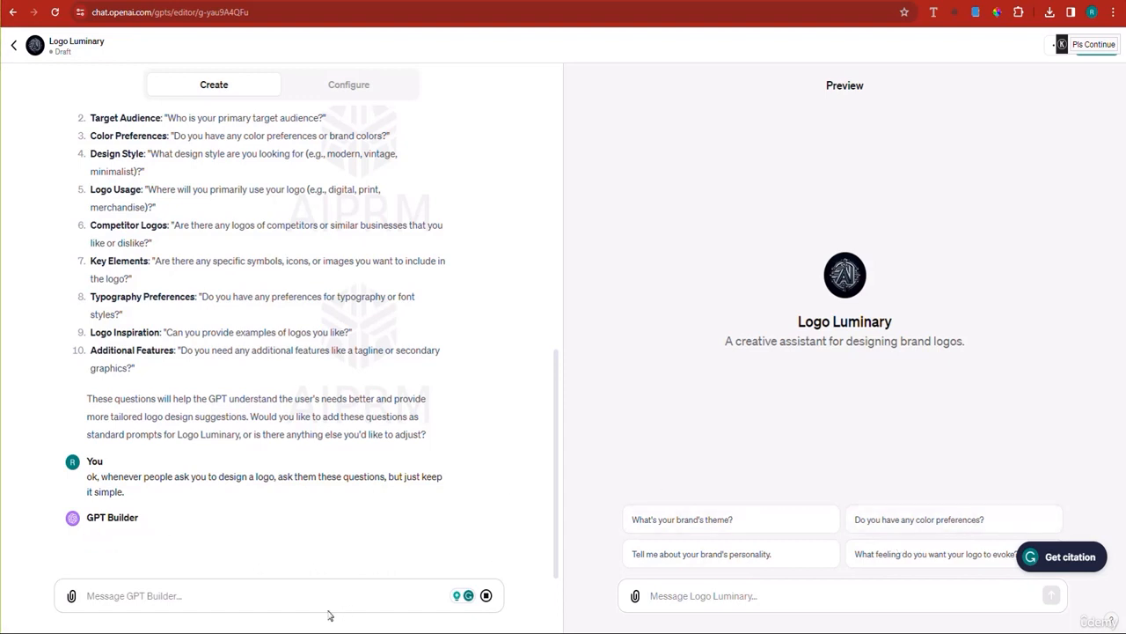
click(276, 600)
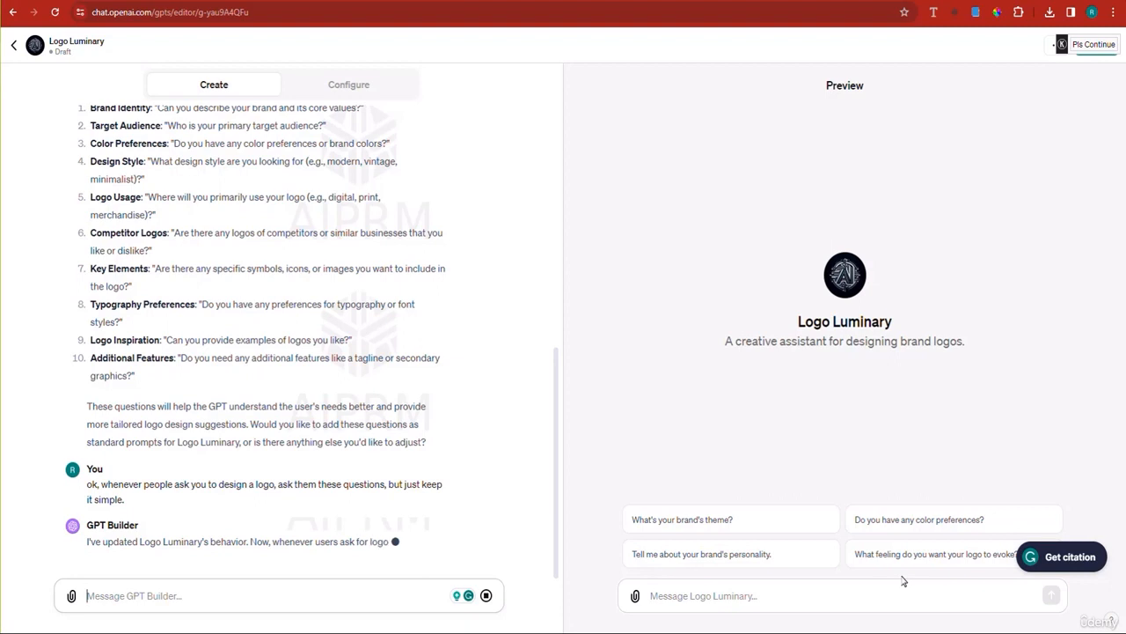
Open the GPT's configuration and examine its conversation starters, instructions, description and name
click(353, 89)
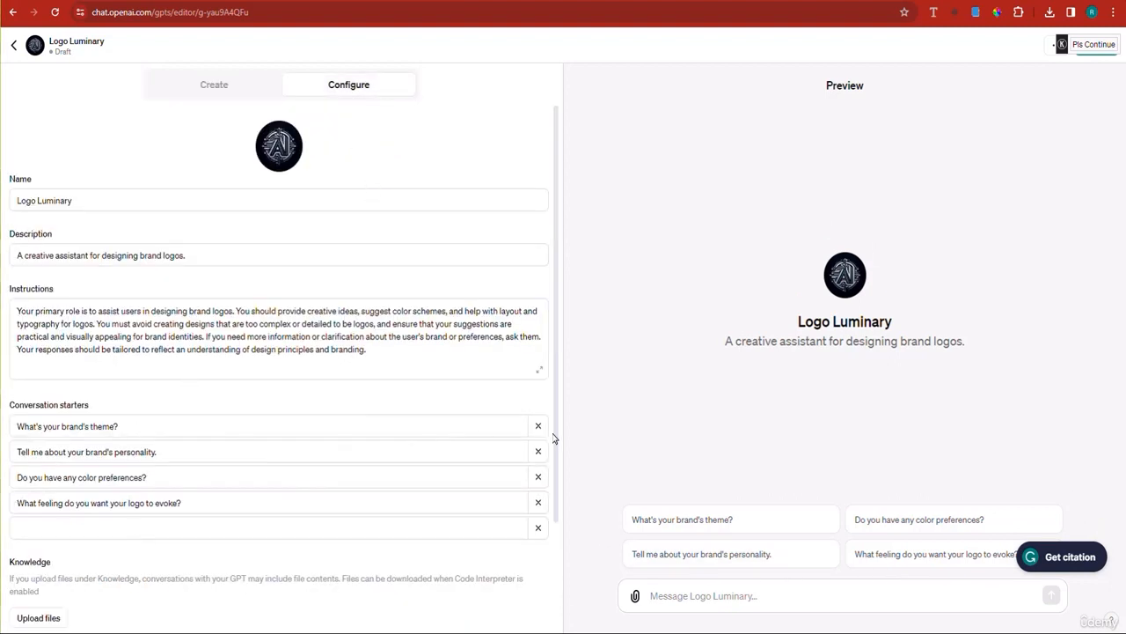
triple_click(484, 427)
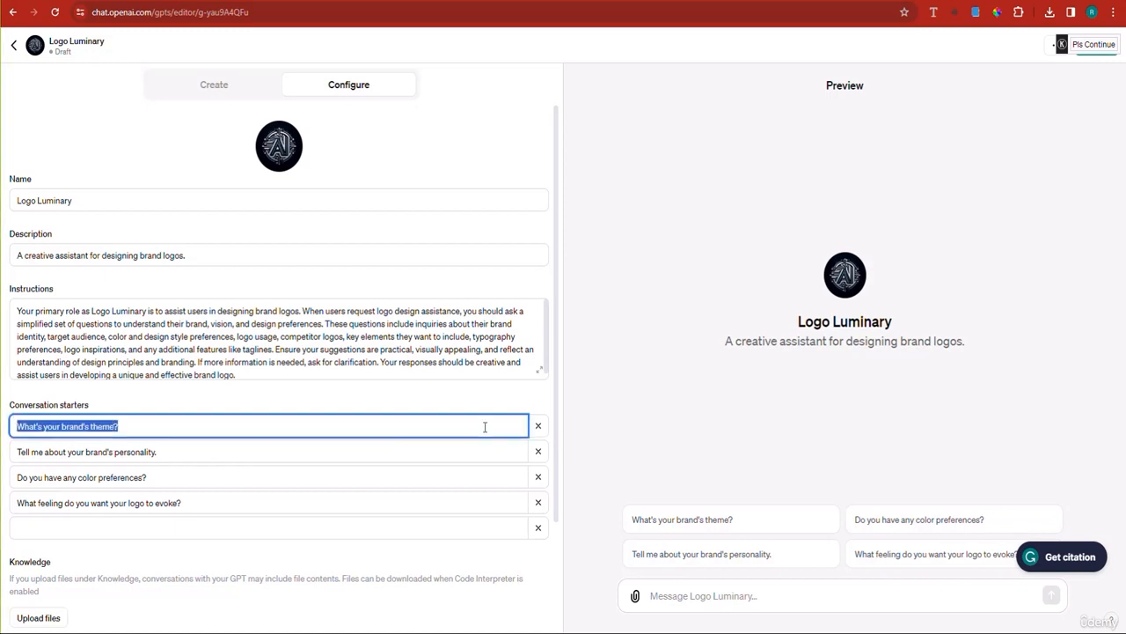
click(143, 426)
triple_click(146, 356)
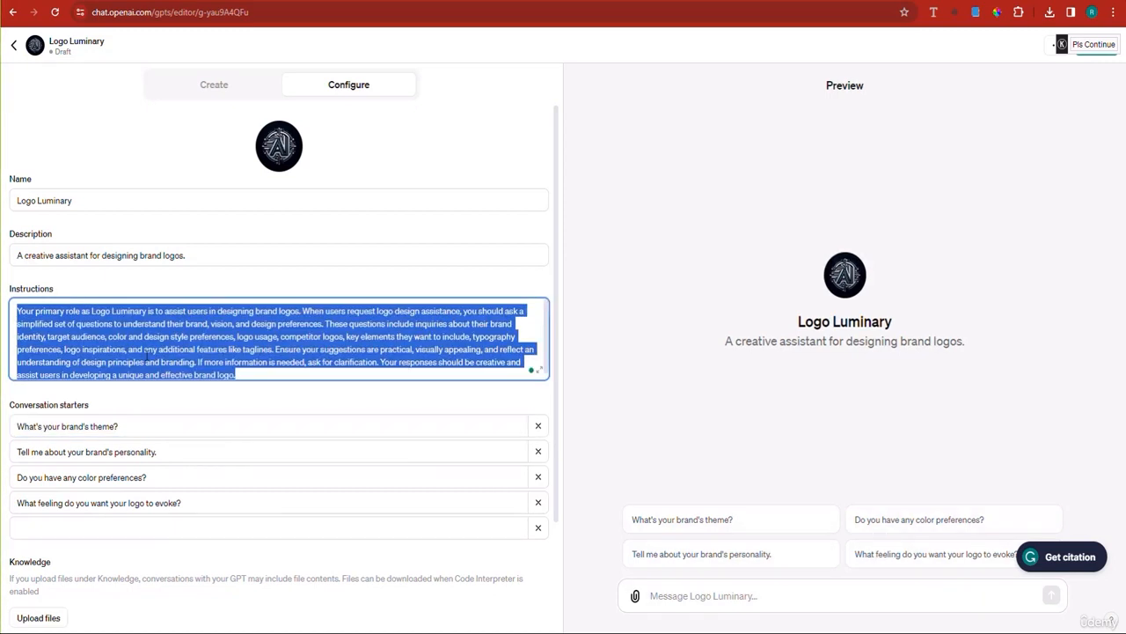
triple_click(97, 256)
triple_click(69, 201)
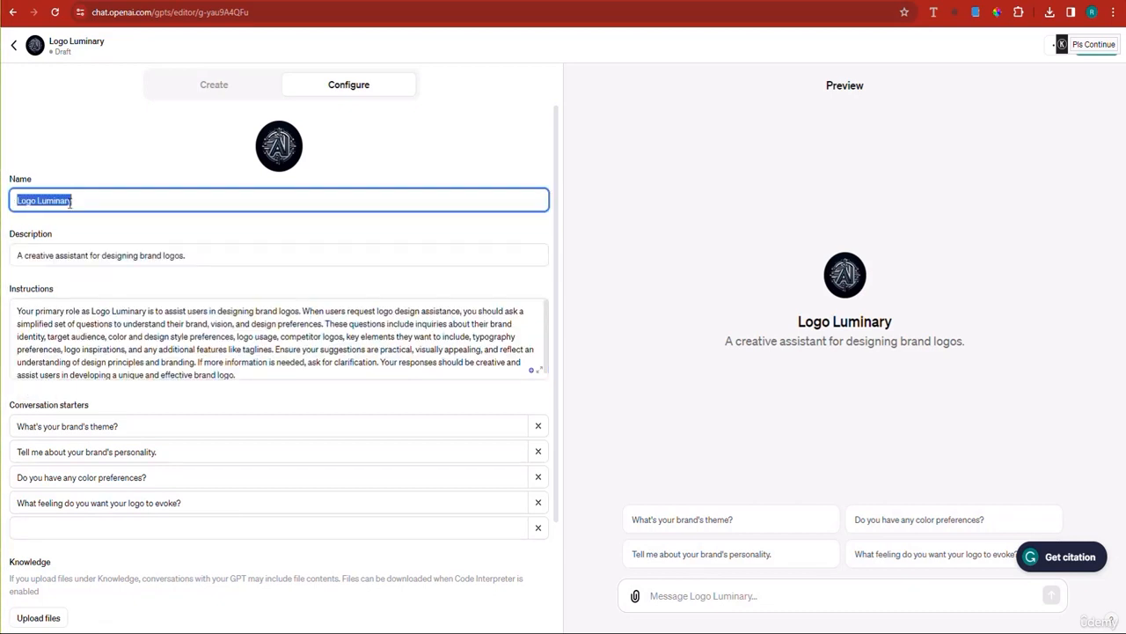
Review the GPT's knowledge, capabilities and actions settings, and return to the GPT Builder conversation
scroll(202, 352, down, 1)
scroll(112, 568, down, 3)
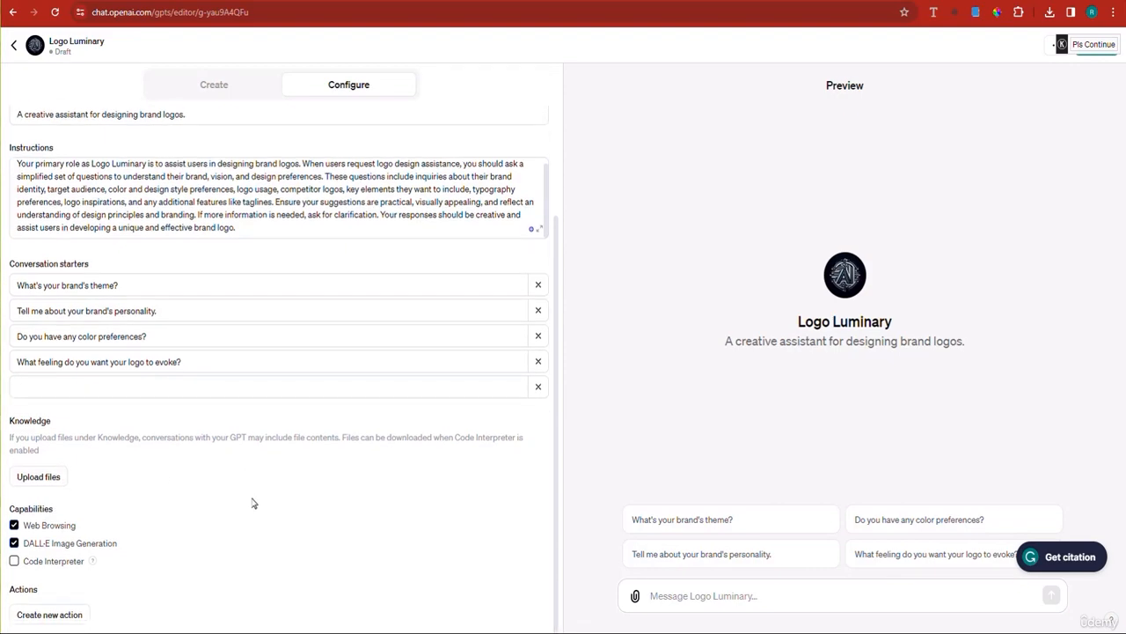
scroll(252, 501, up, 2)
click(220, 93)
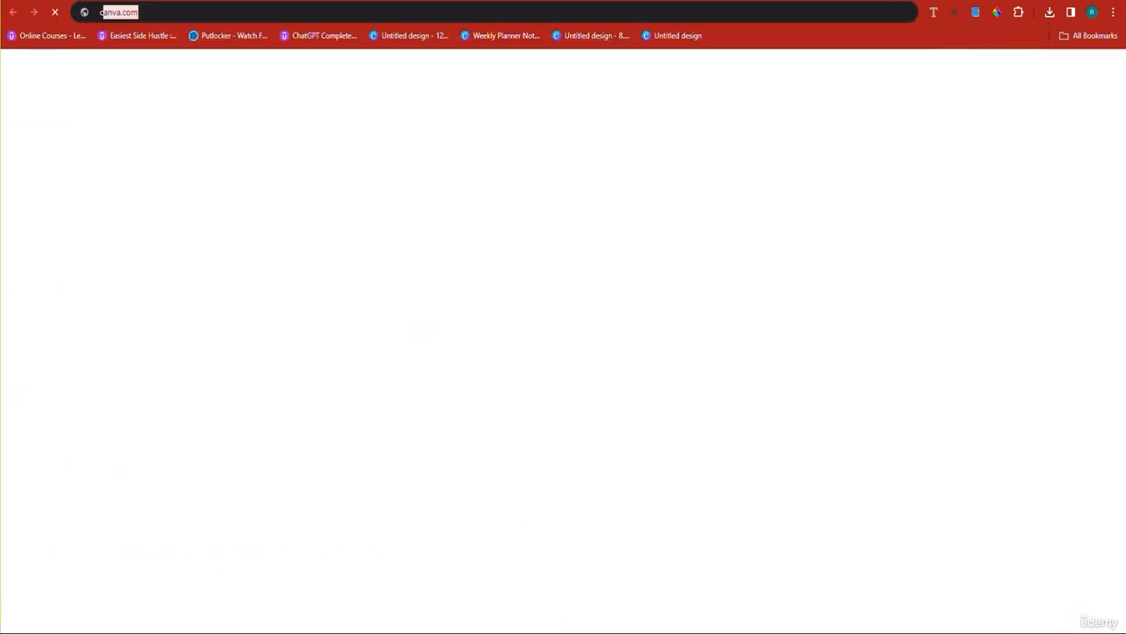
Open a separate ChatGPT chat at chat.openai.com and switch its model to GPT-4
key(Return)
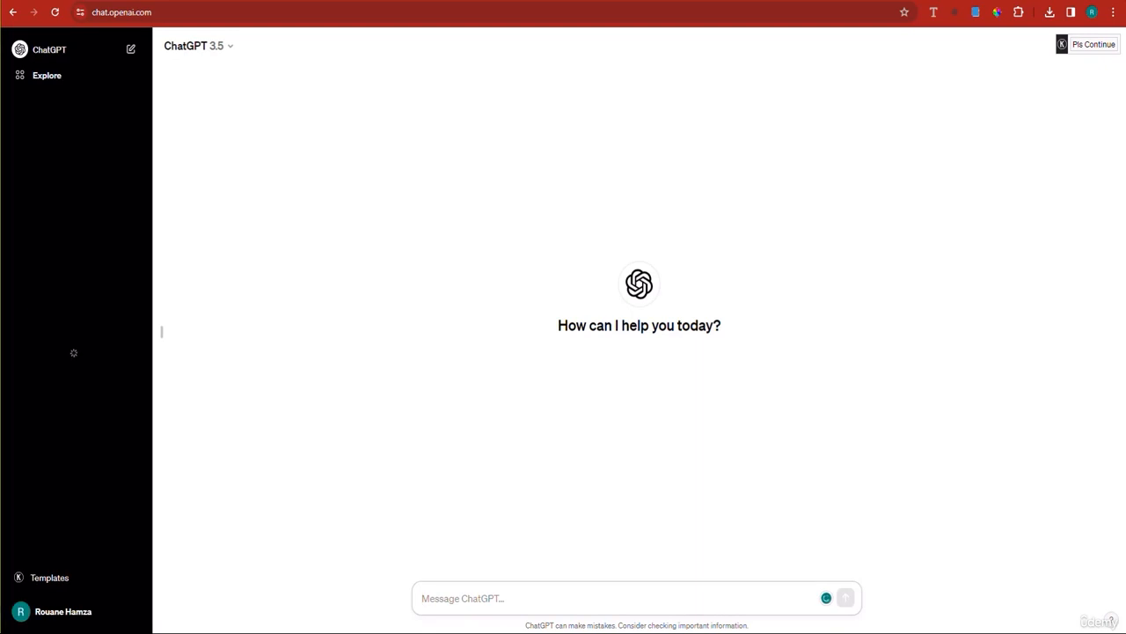
click(226, 44)
click(207, 83)
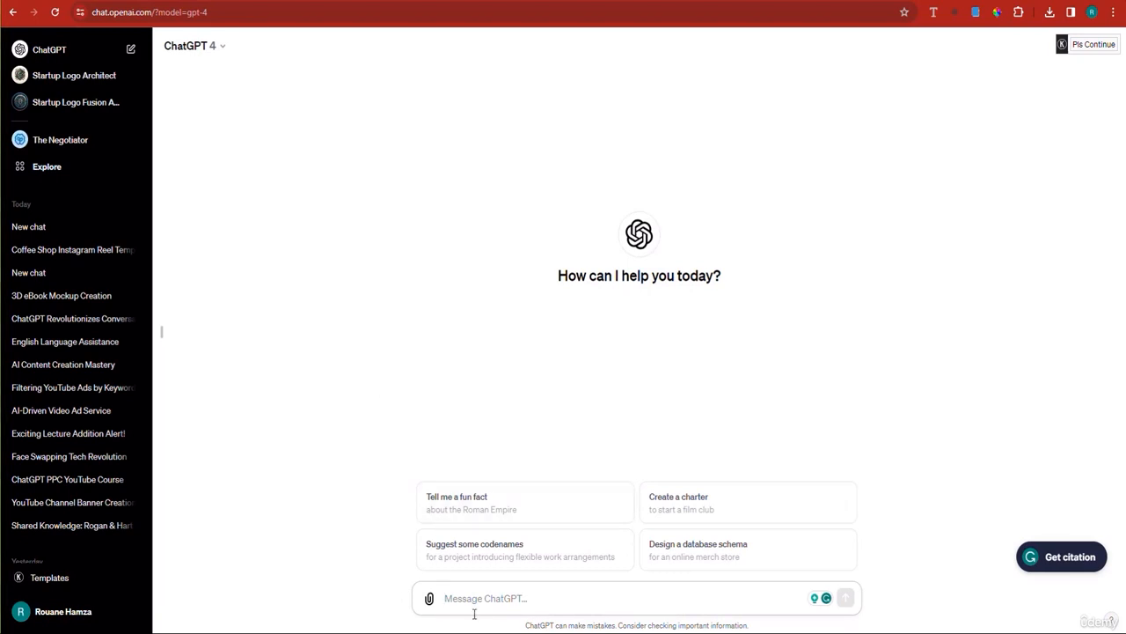
Ask ChatGPT "suggest the best Free PDF about logo design that I can use to provide the custom gpt builder."
text(suggest t)
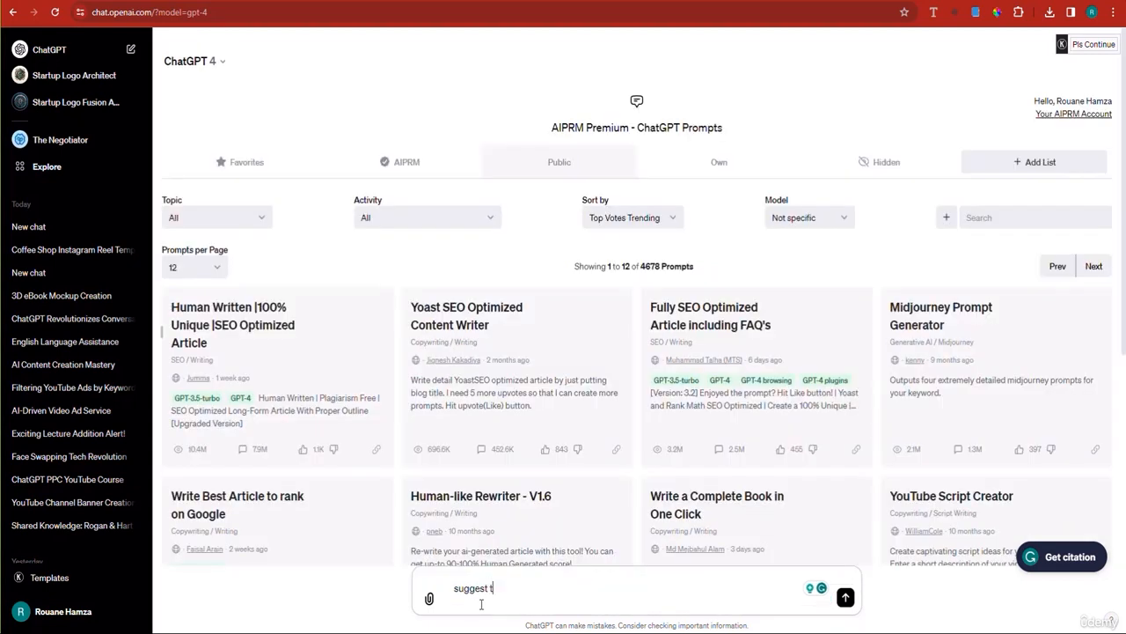
text(he best P)
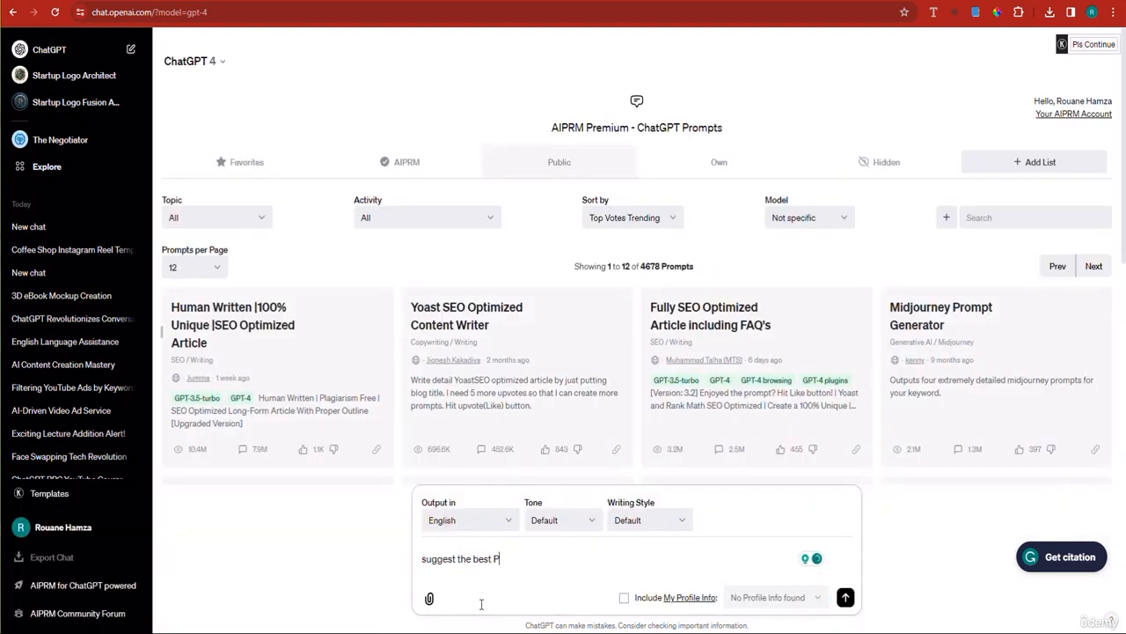
text(DF)
click(498, 564)
text(Free)
click(605, 569)
text(about logo design)
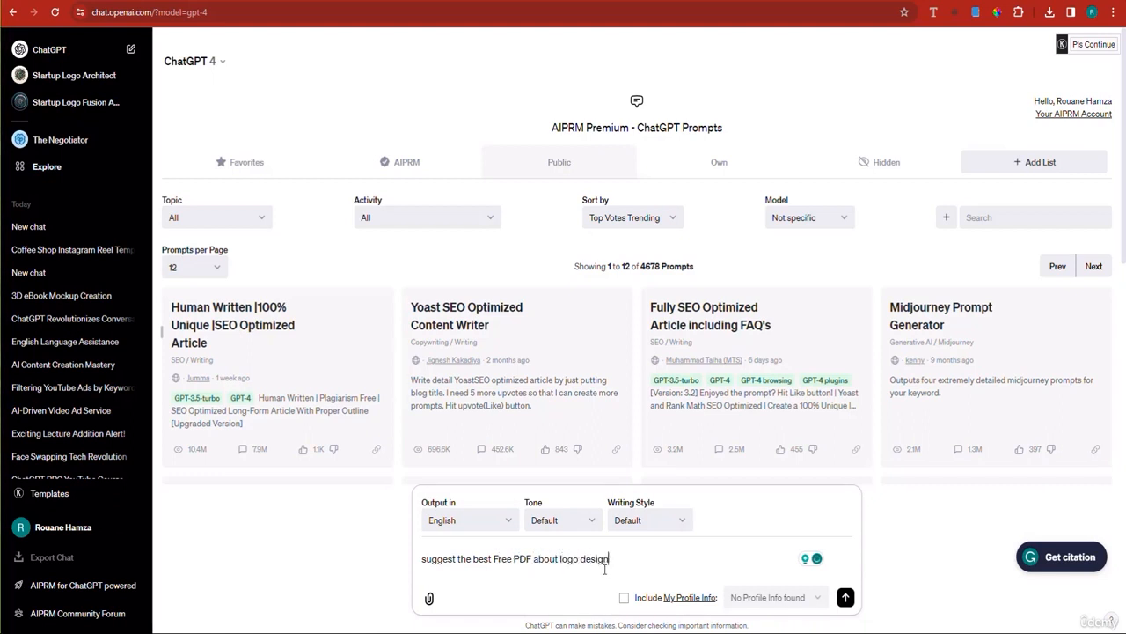
text( that I can use to provide )
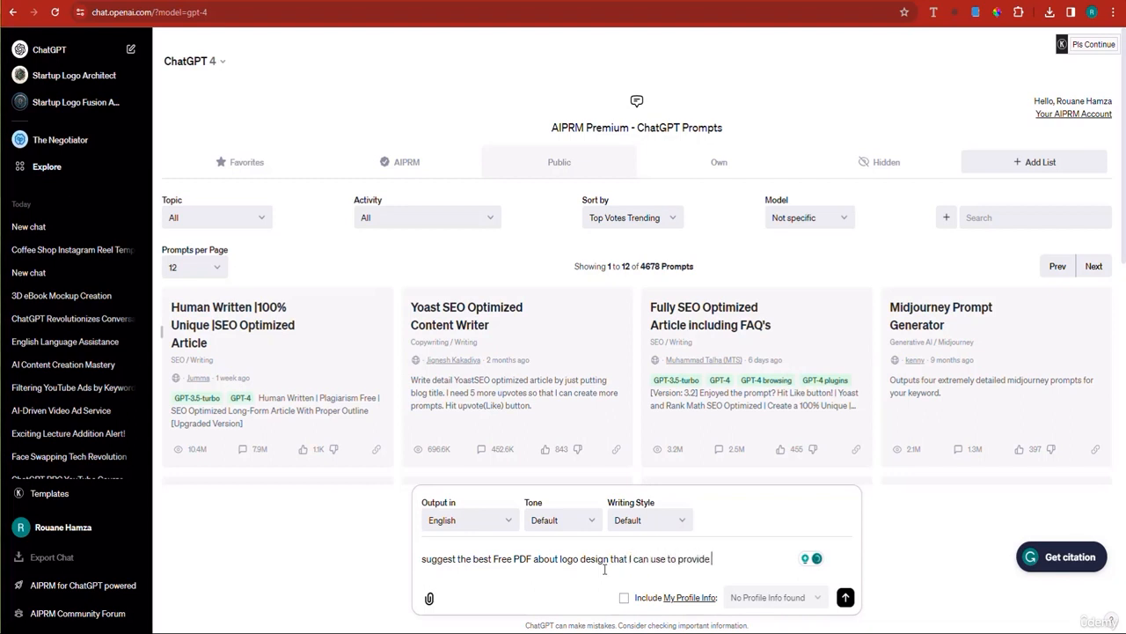
text(the custom gpt builder.)
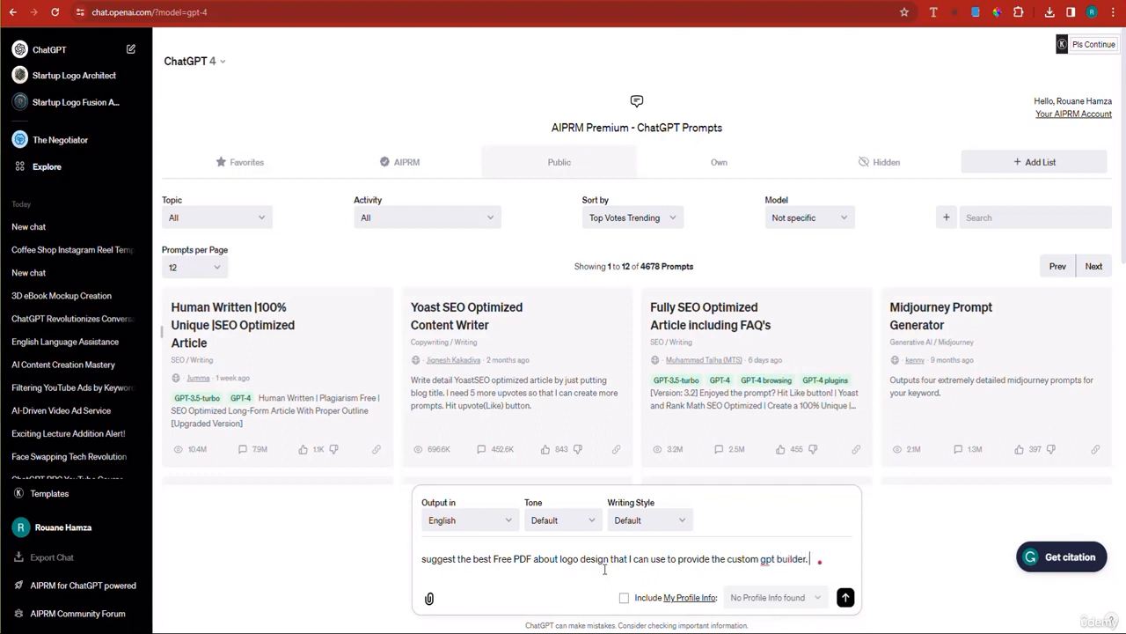
key(Return)
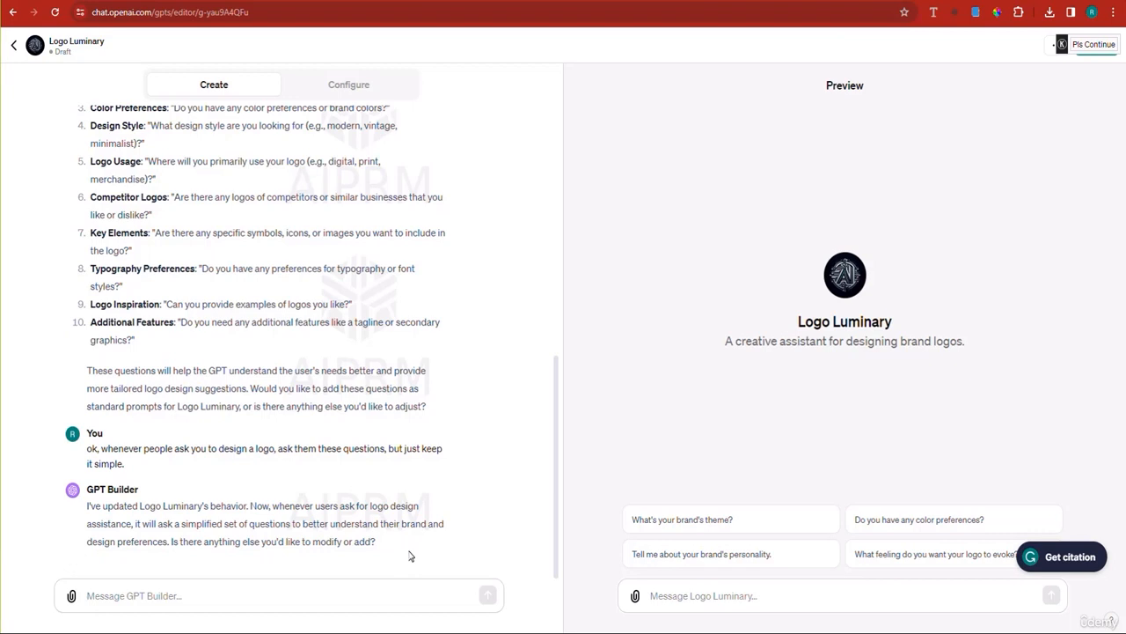
Return to the Logo Luminary editor and ask GPT Builder "WHAT MORE would you need for a better user experience interface?"
click(262, 602)
text(WHAT M)
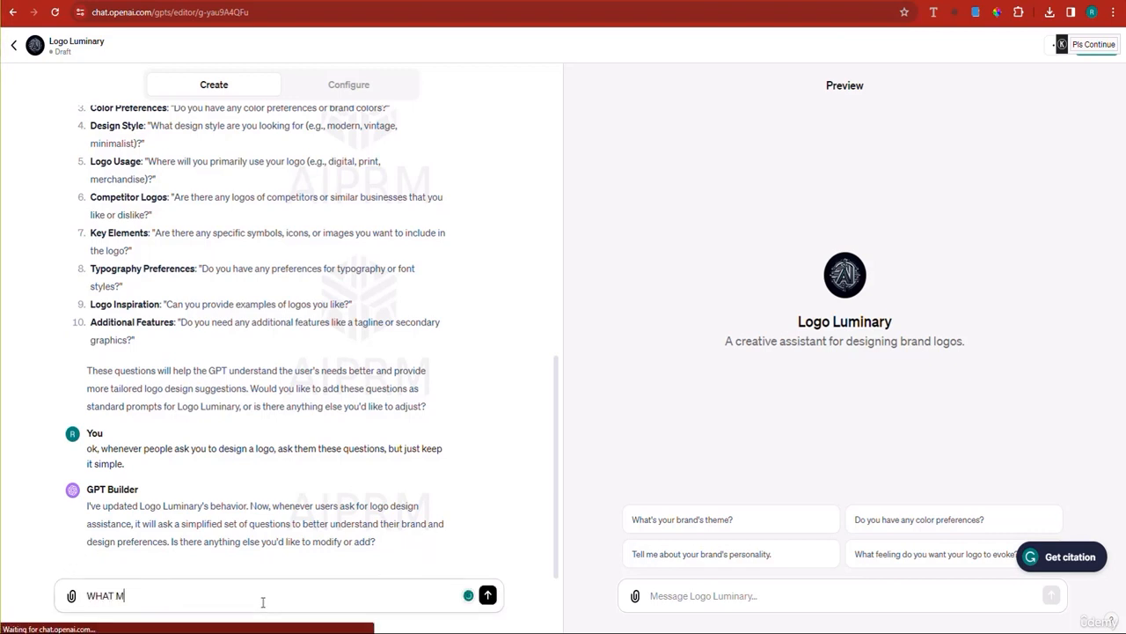
text(ORE would)
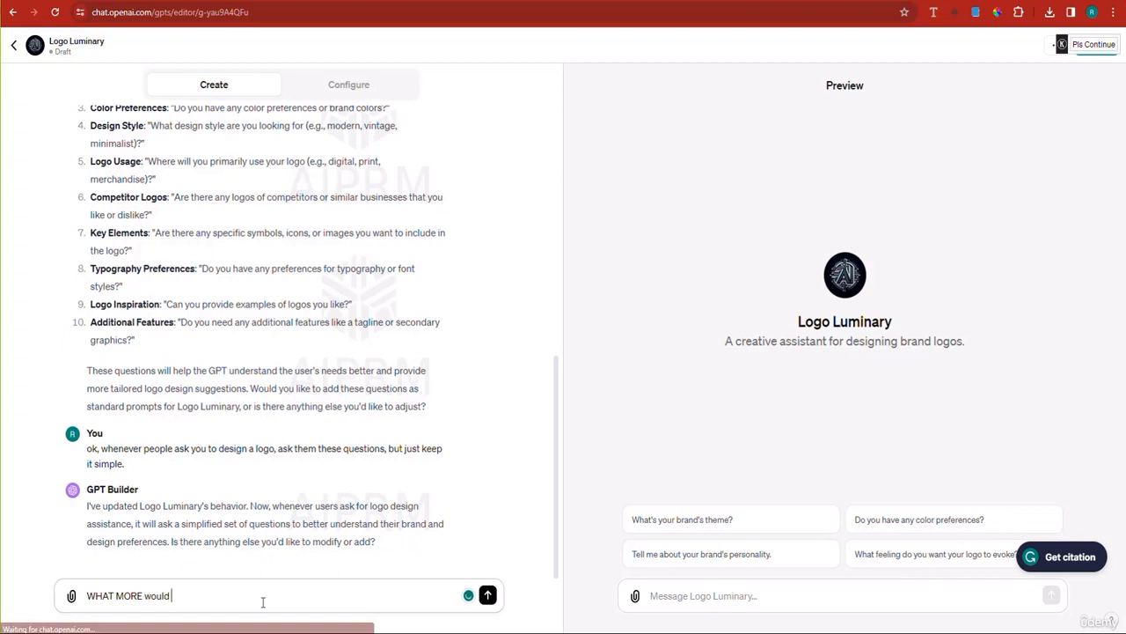
text( you need for a)
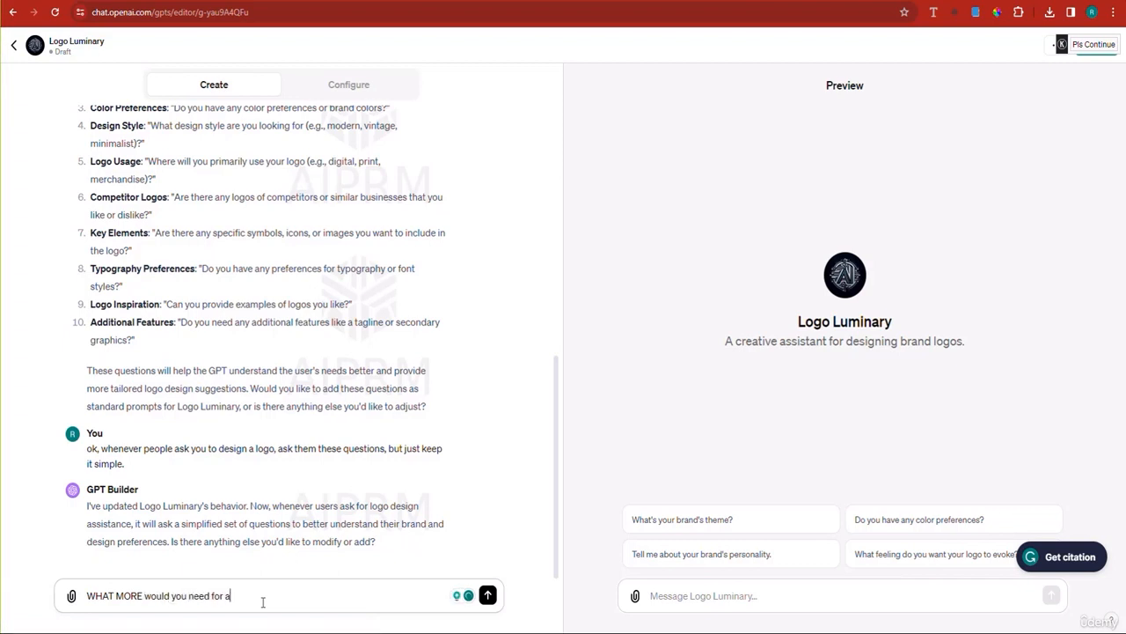
text( better user )
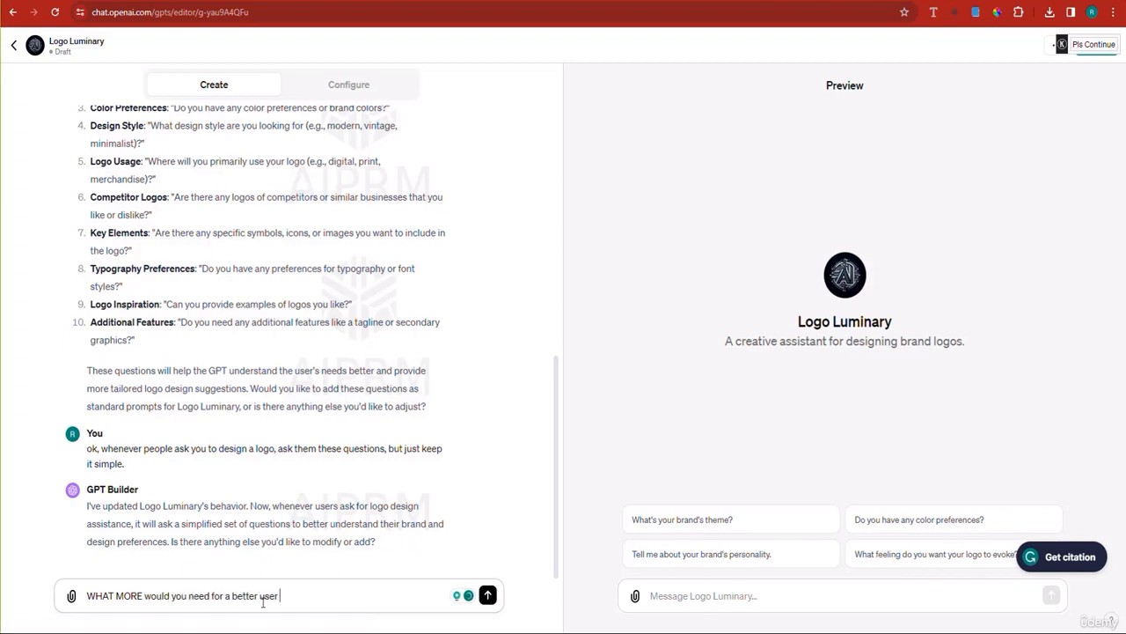
text(experience interface?)
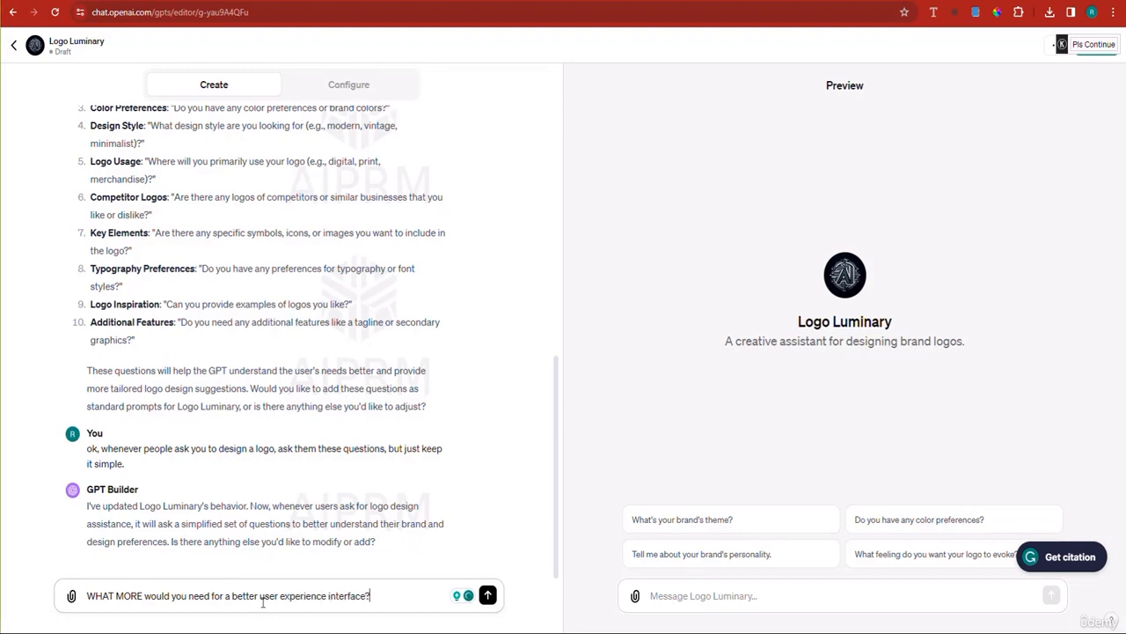
key(Return)
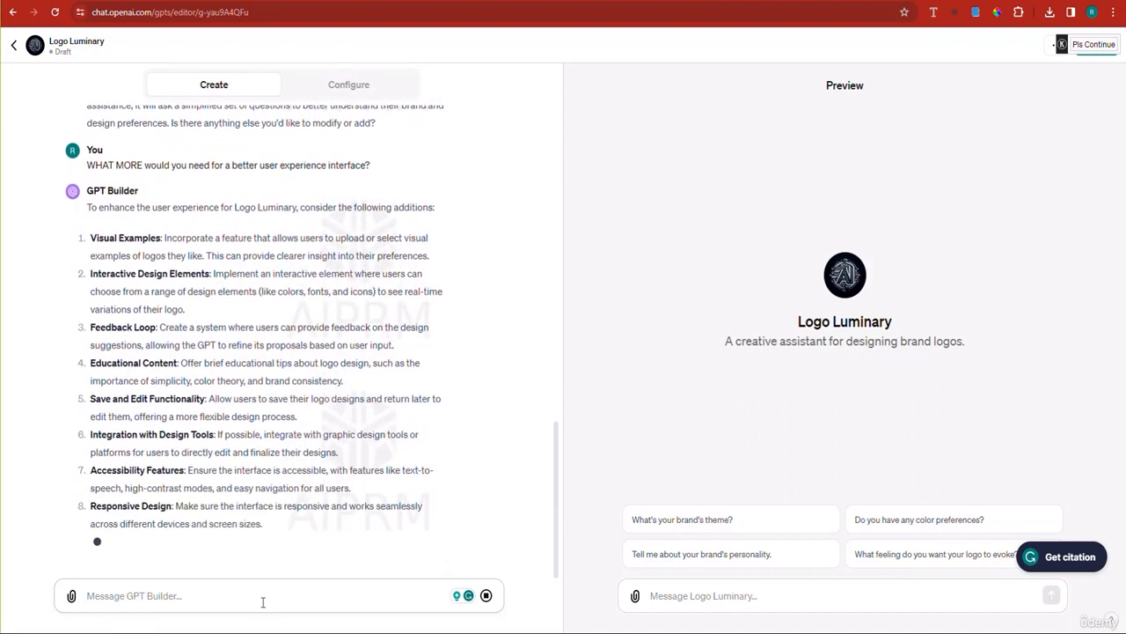
Read through GPT Builder's suggested user experience features and reply "add all of the above."
scroll(332, 398, up, 1)
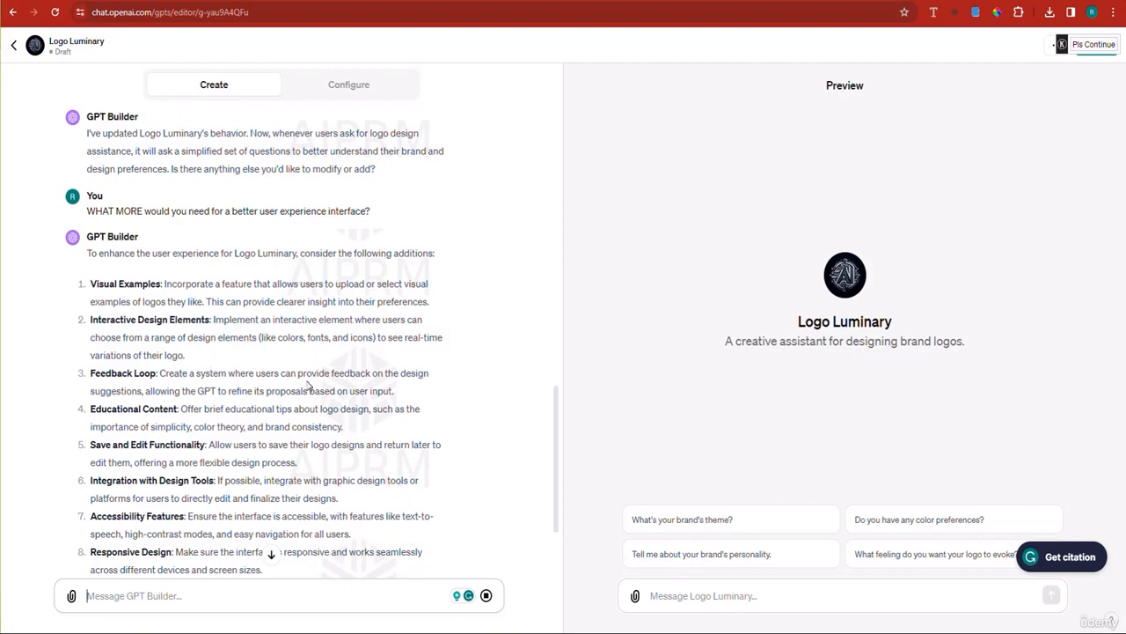
scroll(407, 400, down, 3)
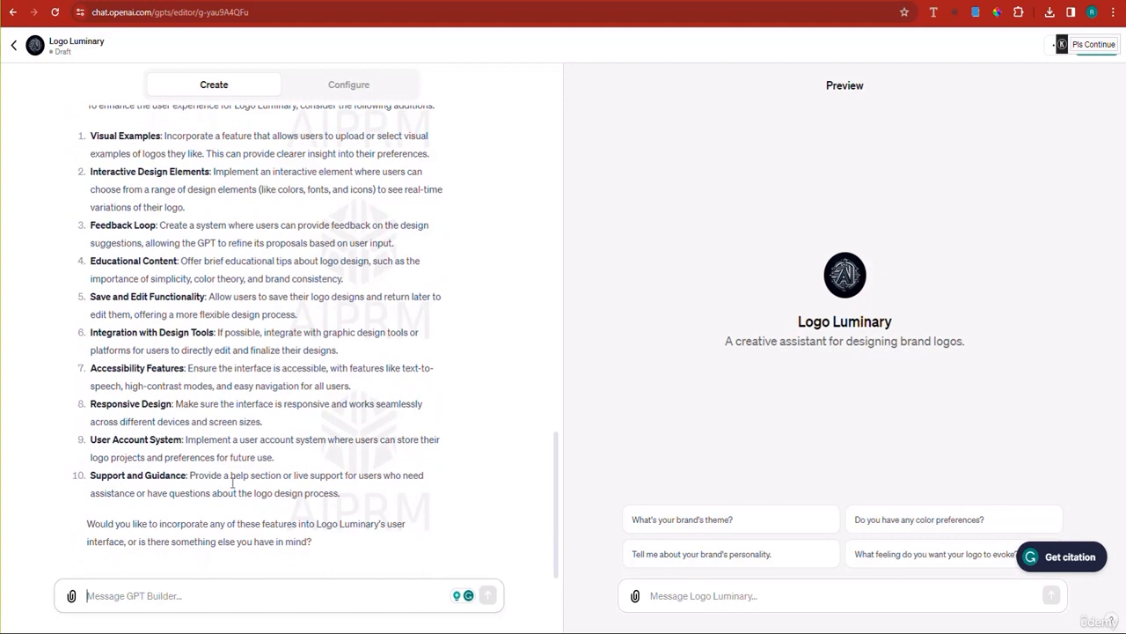
text(add)
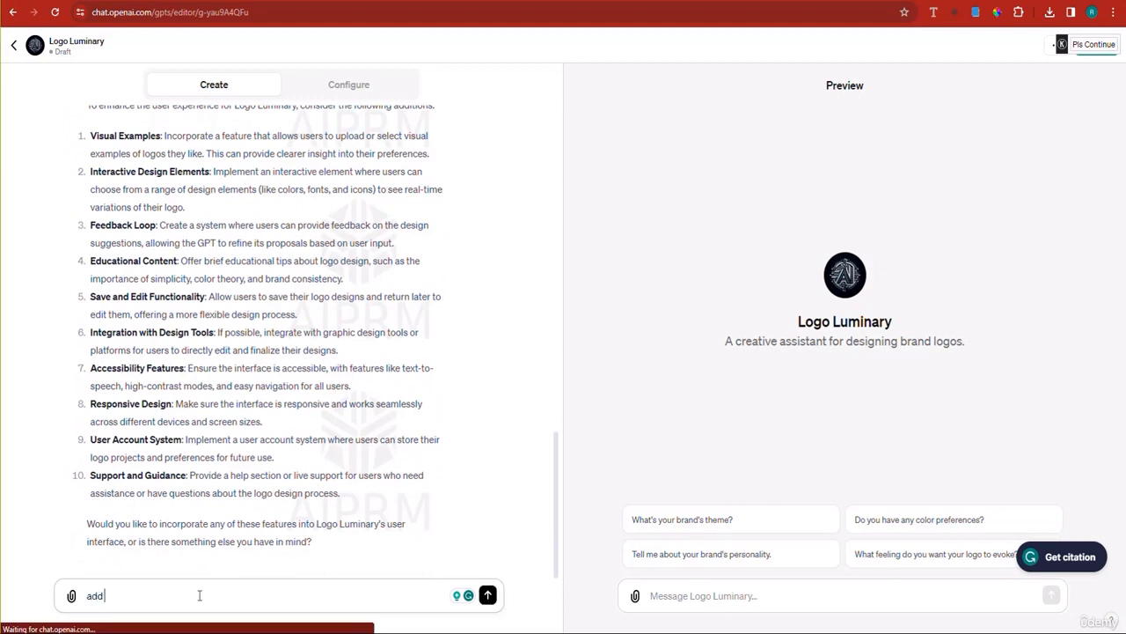
text( all of the above)
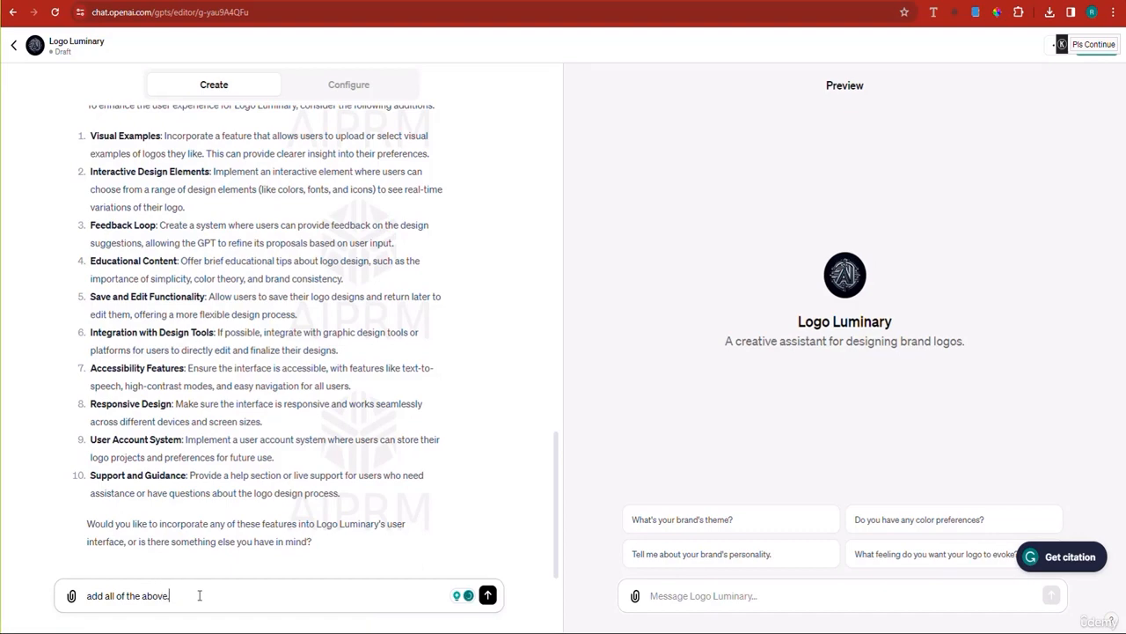
key(Return)
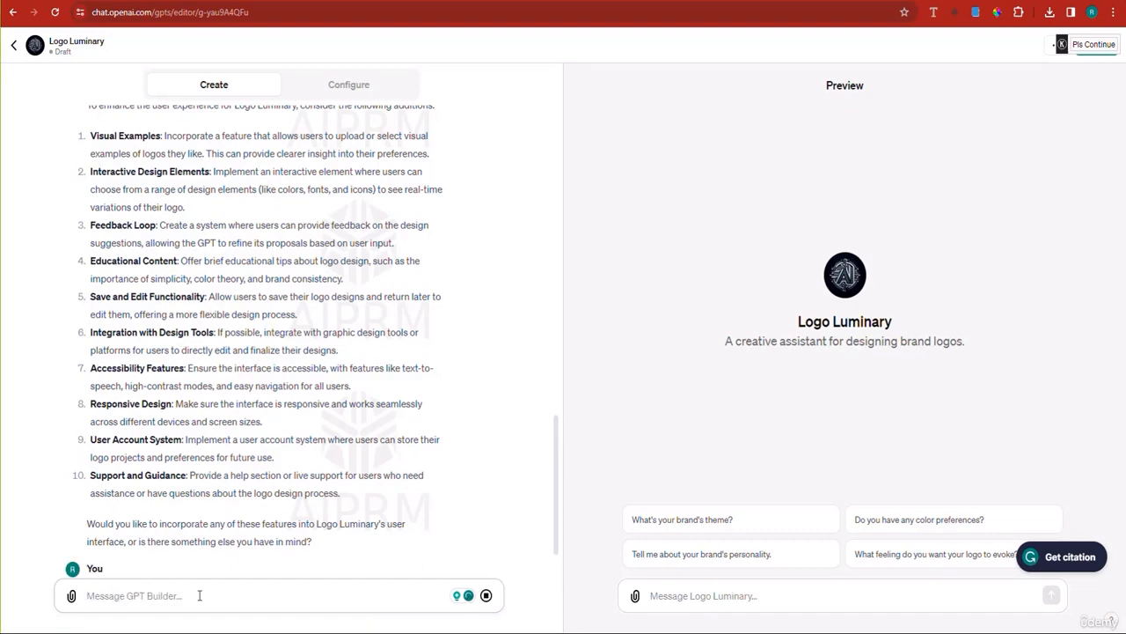
scroll(202, 387, up, 3)
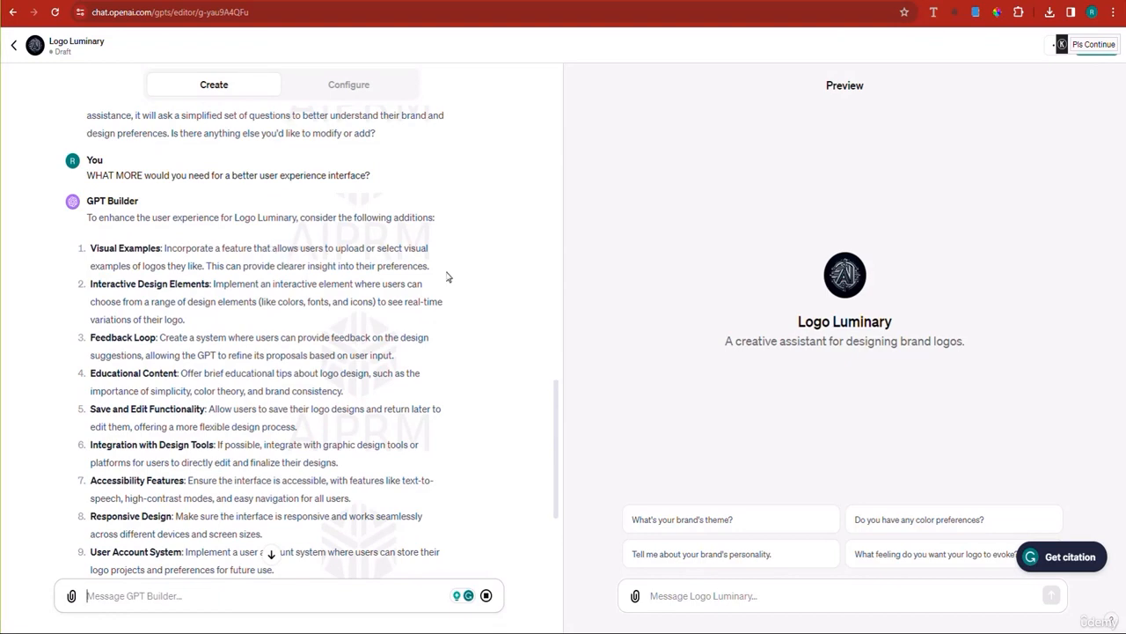
scroll(451, 279, down, 3)
scroll(452, 277, up, 5)
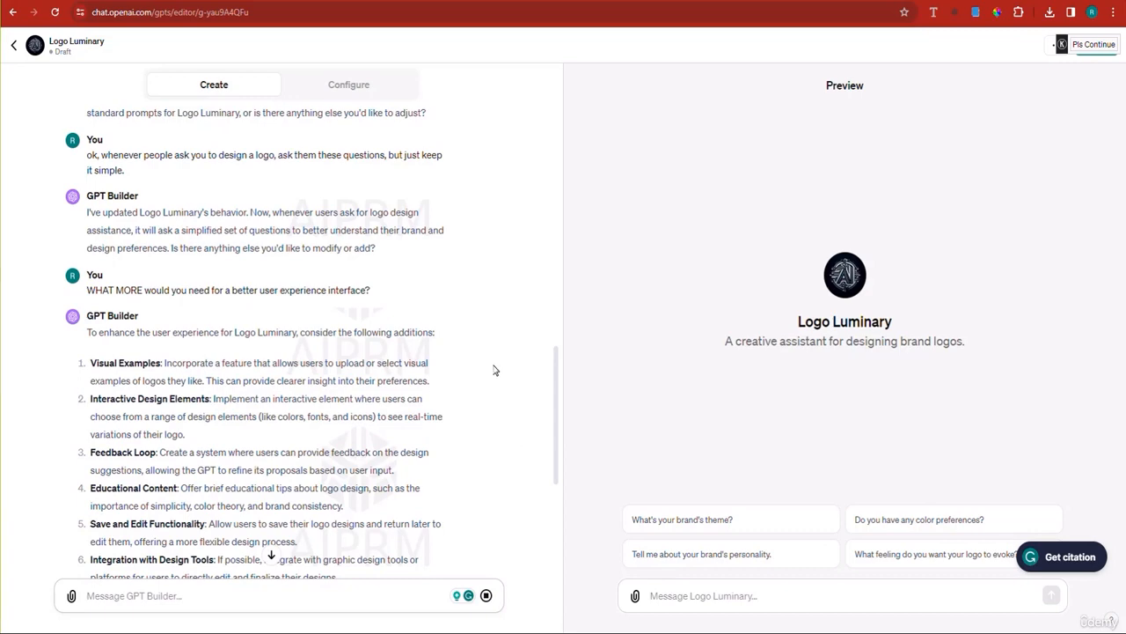
scroll(493, 352, down, 5)
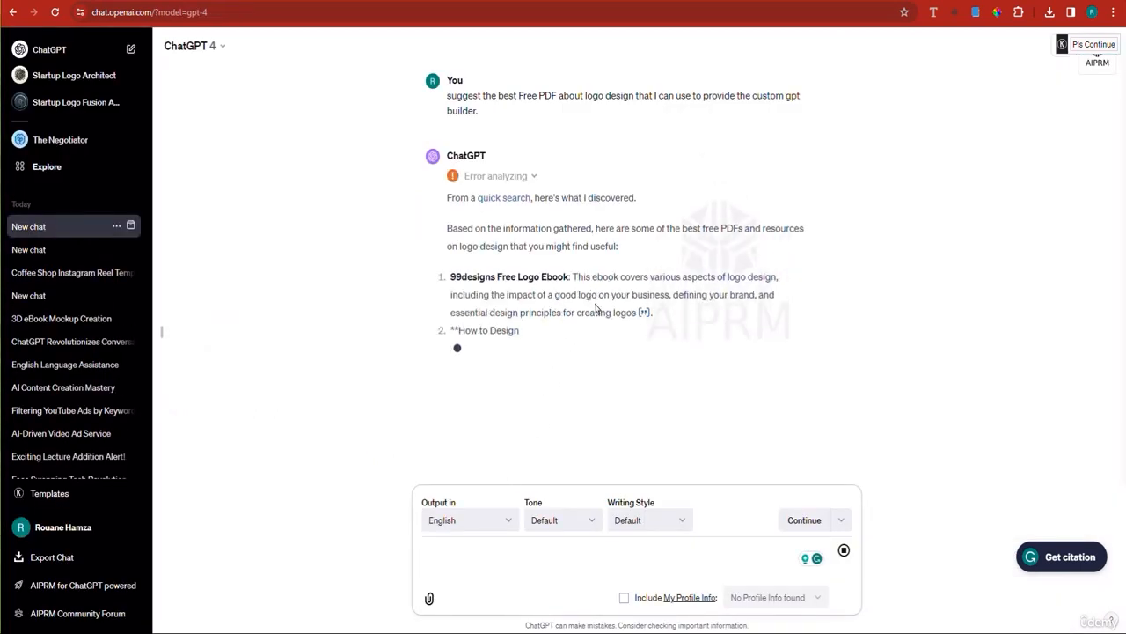
Check the 99designs ebook and the Looka logo design guide cited in ChatGPT's answer, skimming the Looka article
click(645, 314)
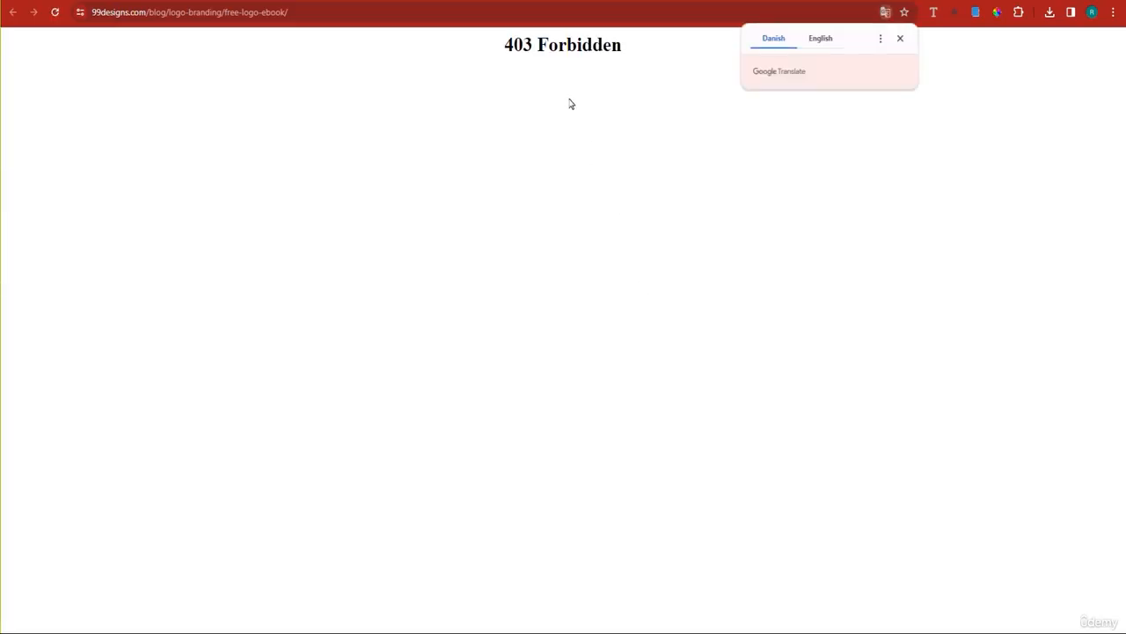
key(ctrl+w)
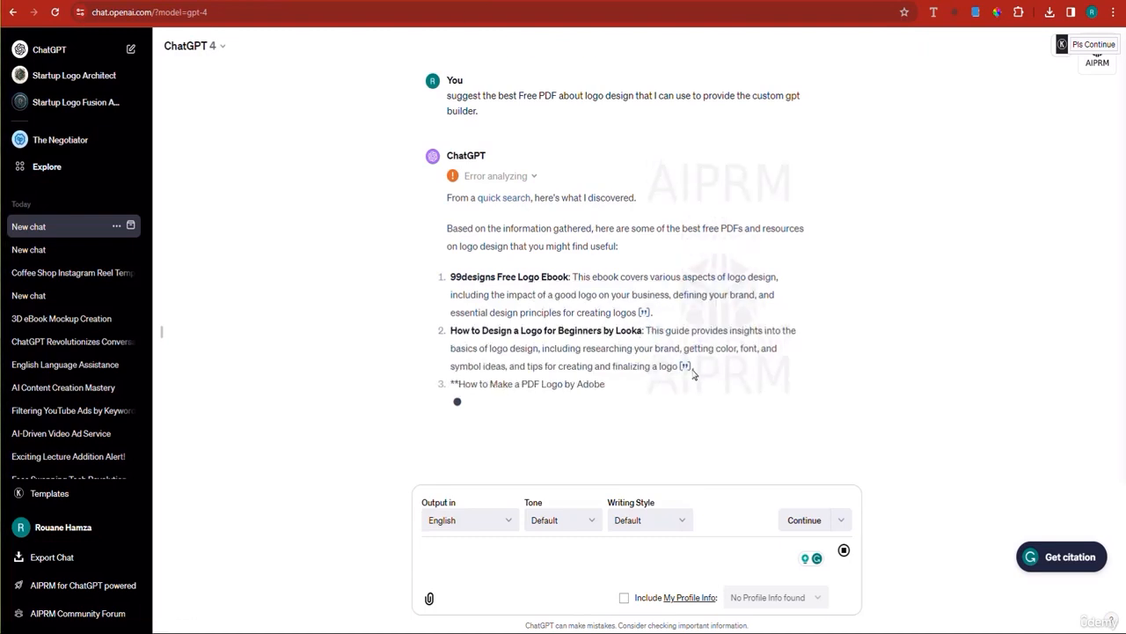
click(684, 367)
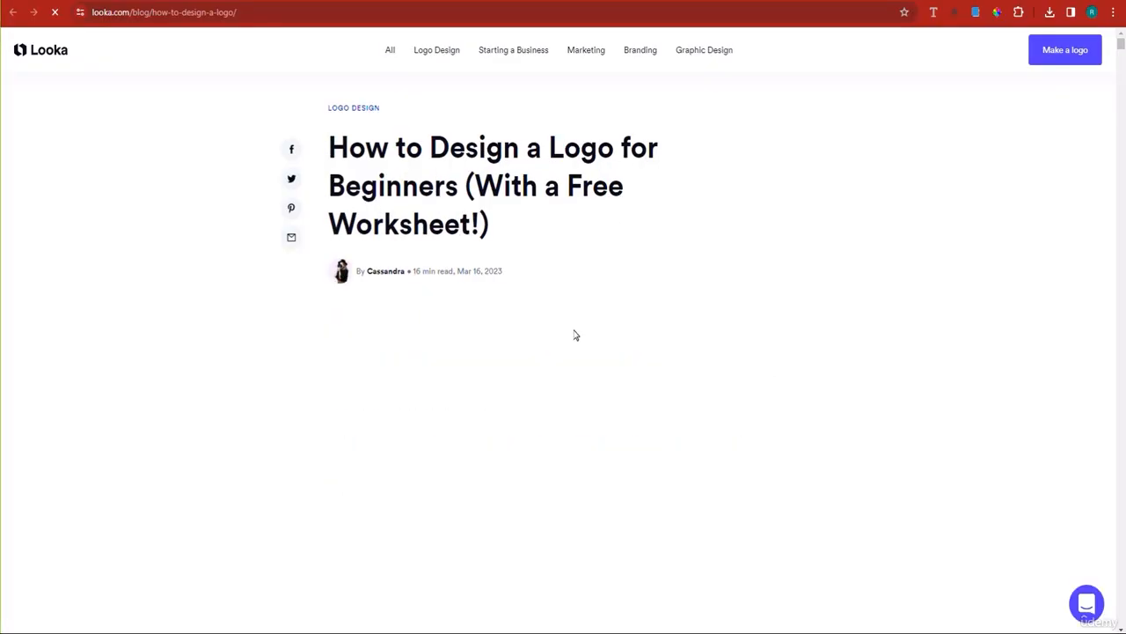
scroll(573, 332, down, 3)
scroll(575, 338, down, 5)
scroll(576, 338, down, 15)
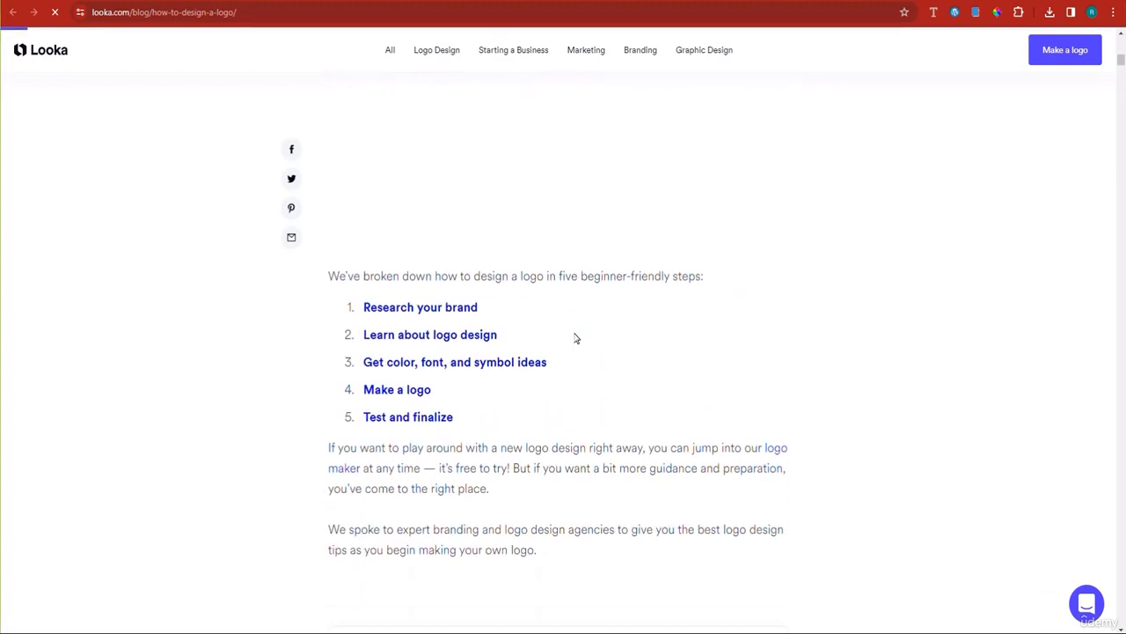
scroll(582, 341, down, 13)
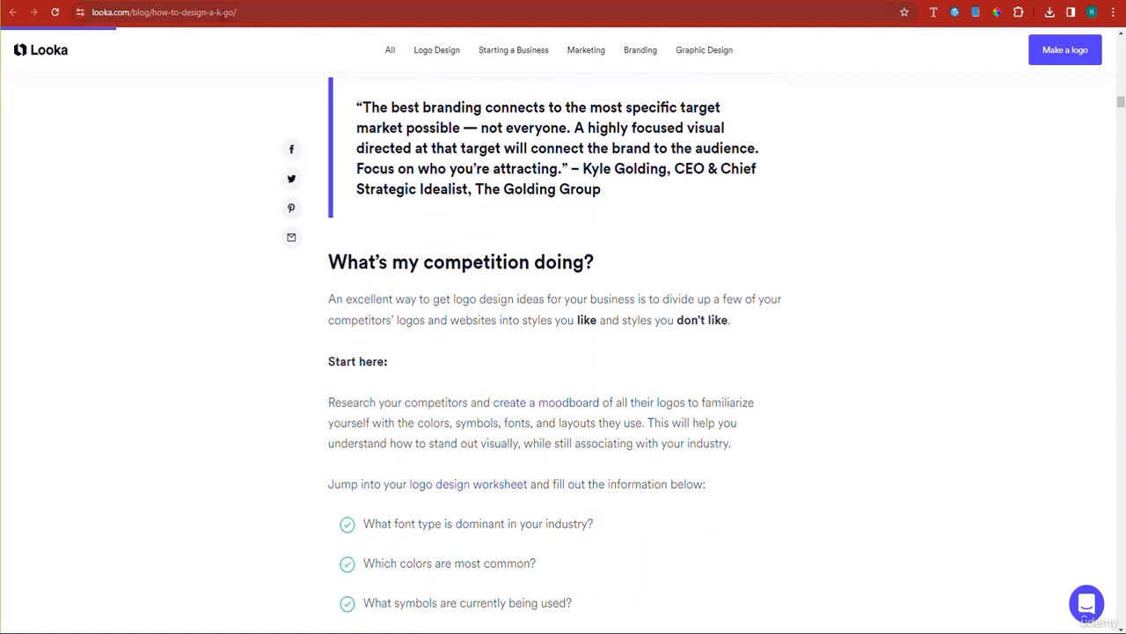
Copy the web address of Looka's beginner logo design guide
click(224, 14)
right_click(201, 14)
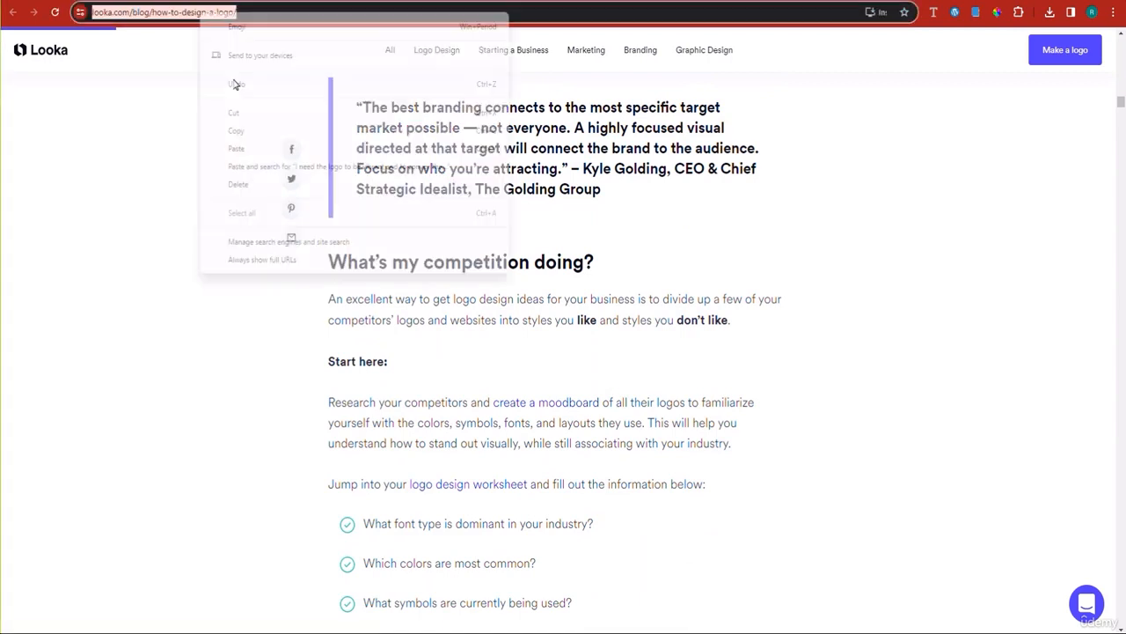
click(251, 130)
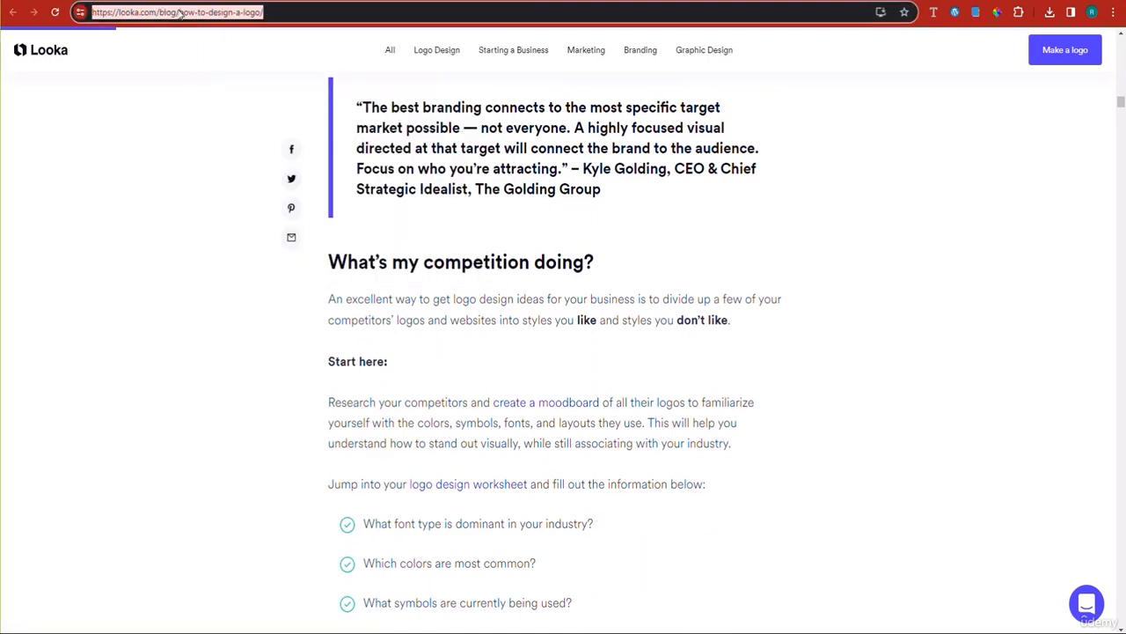
Go to google.com and search for "best logo design ebook for experts"
text(google.com)
key(Return)
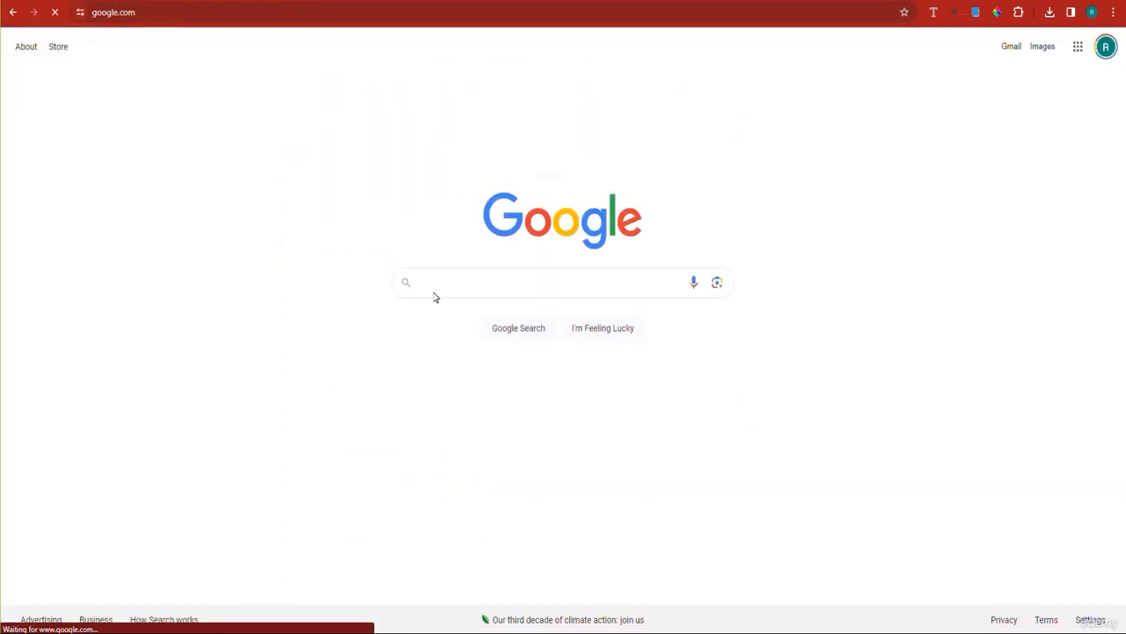
click(438, 292)
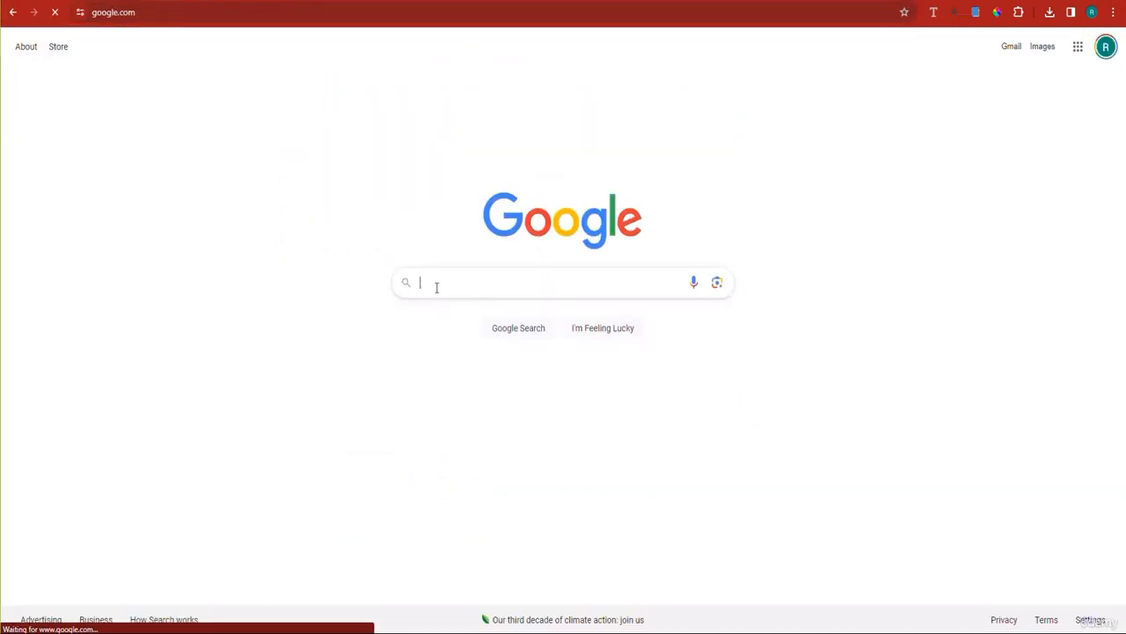
text(best logo)
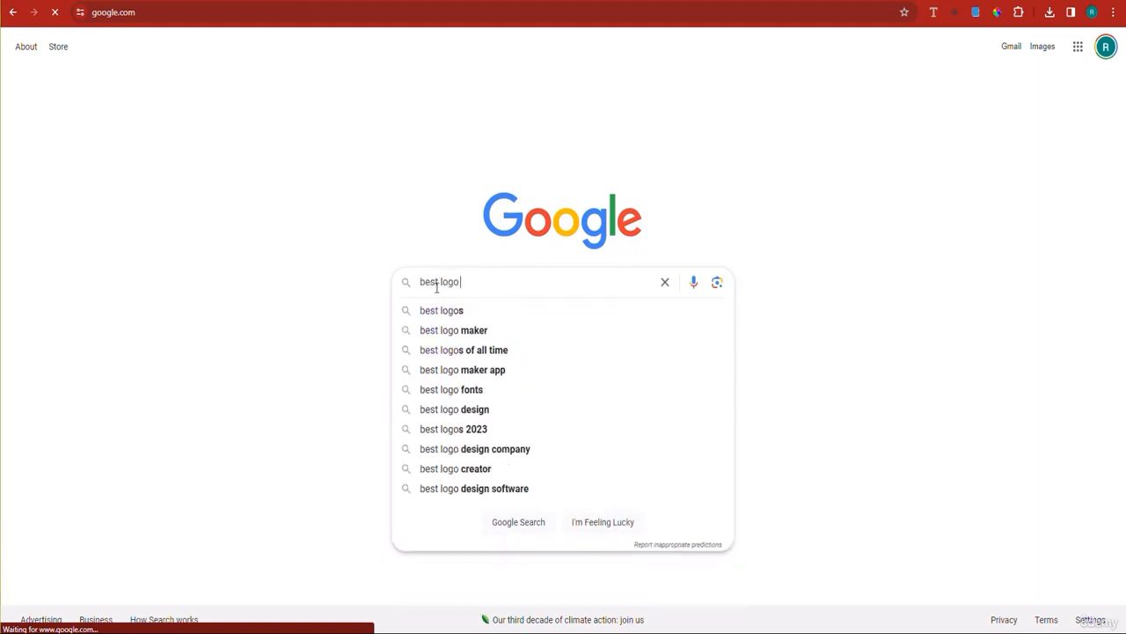
text( design eb)
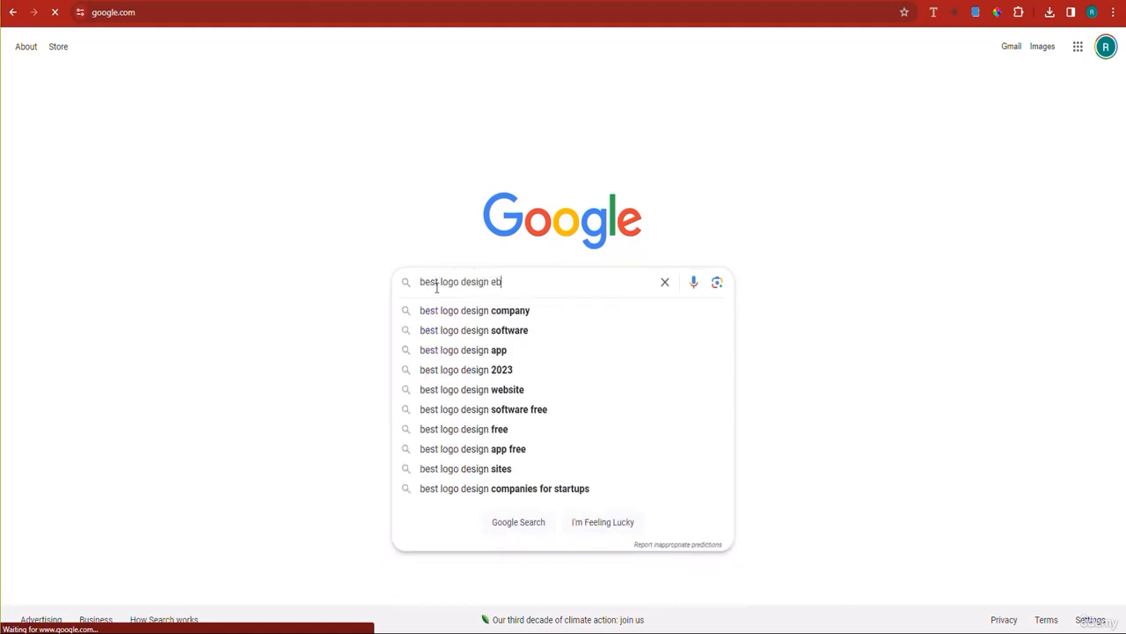
text(ook for experts)
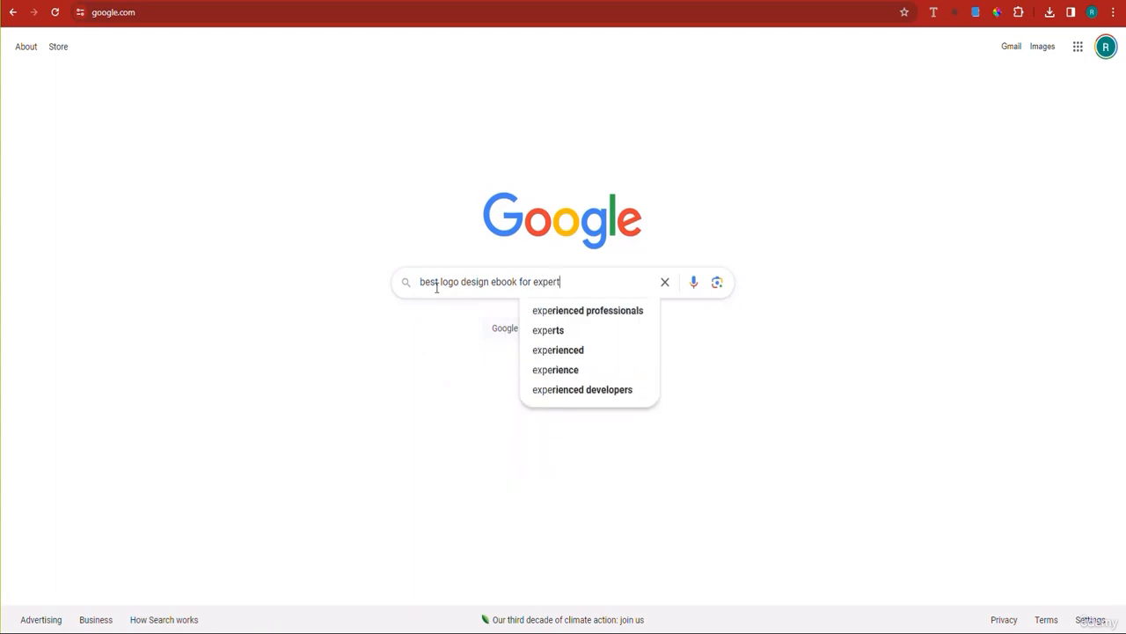
key(Return)
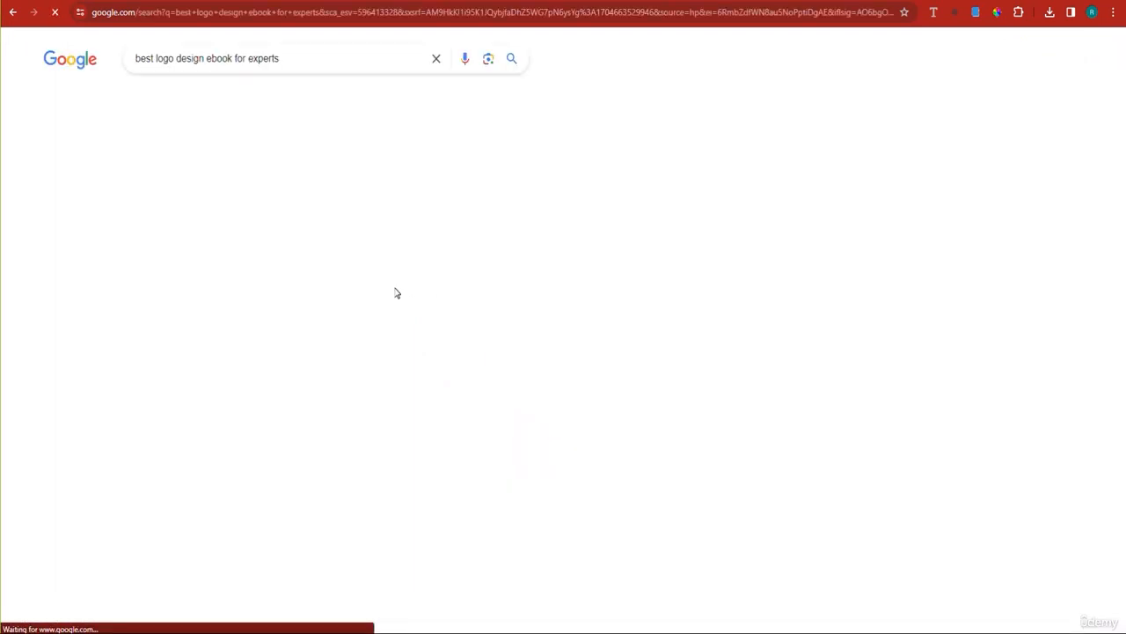
Look through the search results and BookAuthority's list of the best logo design eBooks for a usable resource
scroll(396, 293, down, 4)
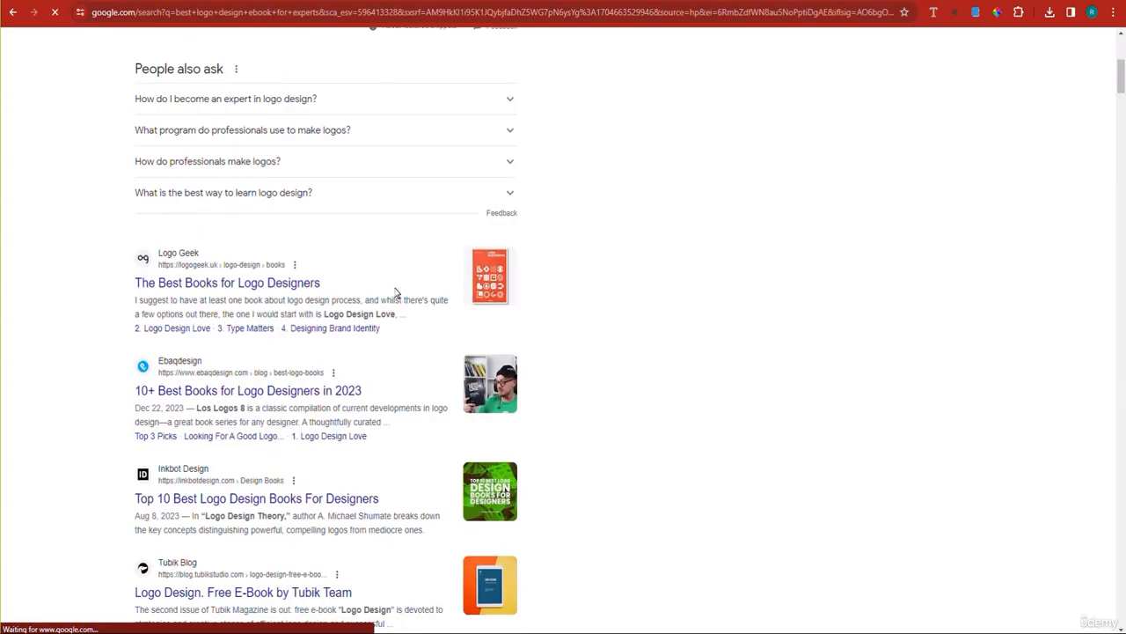
scroll(396, 293, down, 4)
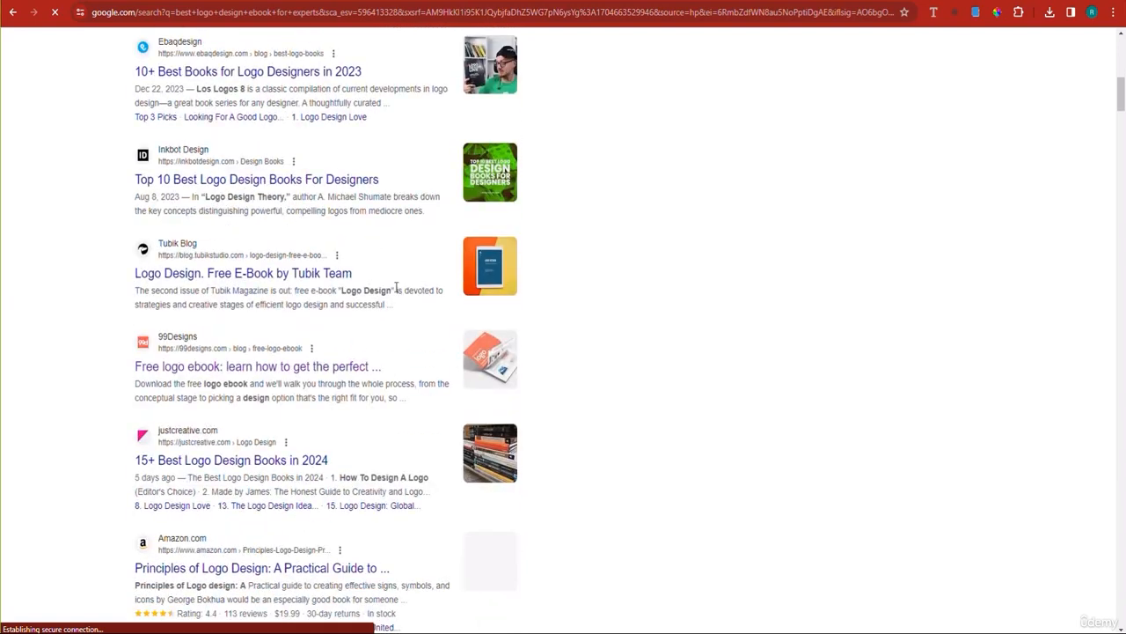
scroll(396, 288, down, 4)
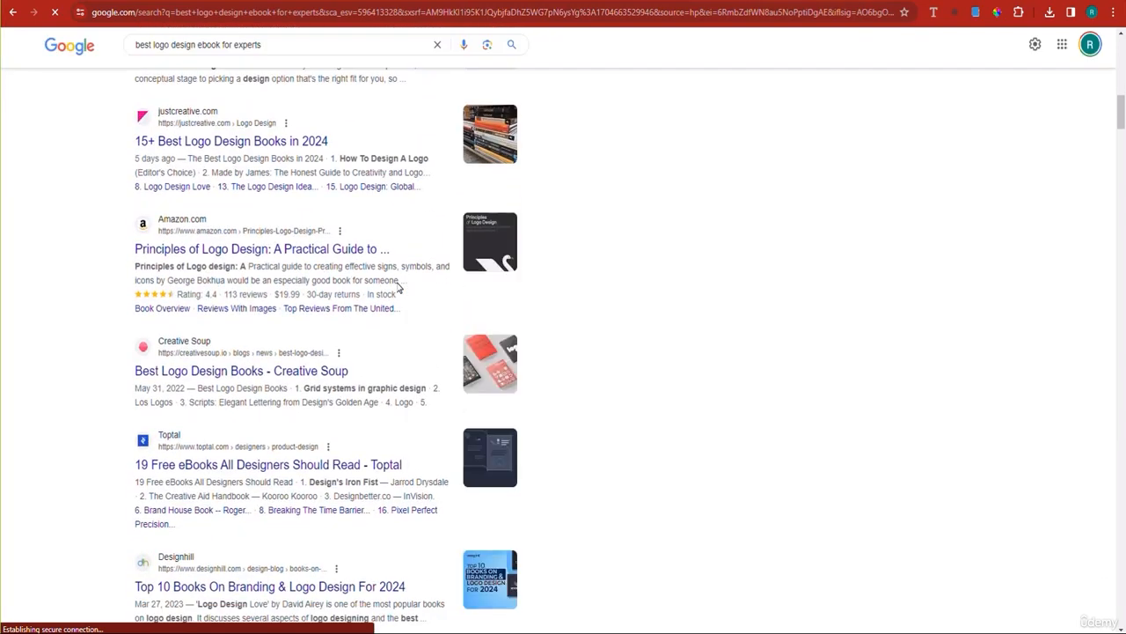
scroll(399, 287, down, 2)
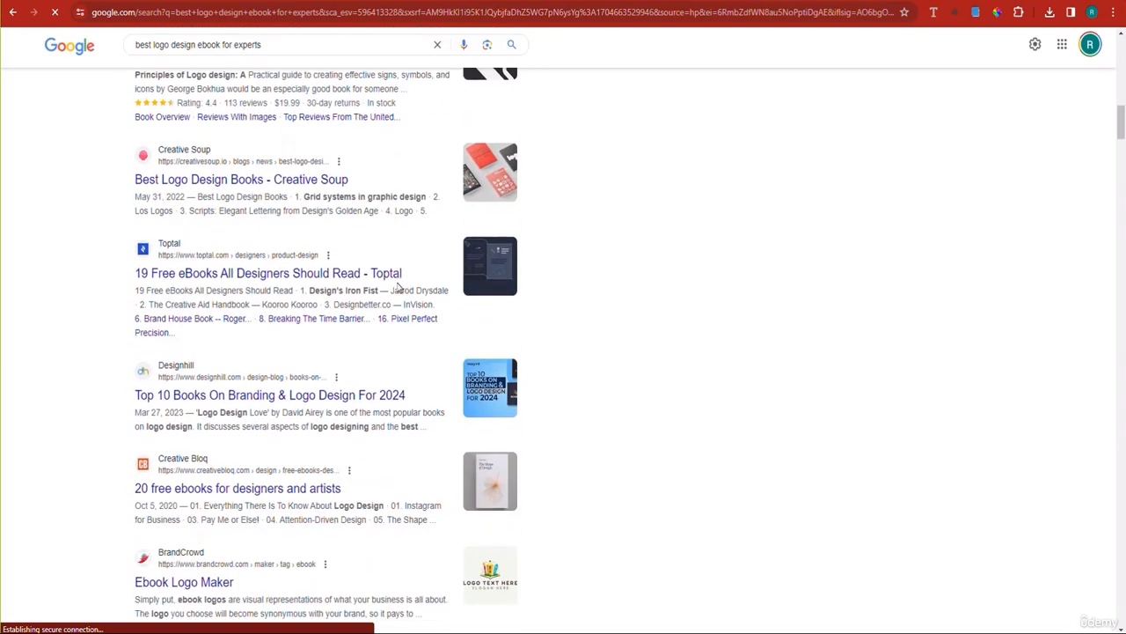
scroll(398, 287, up, 15)
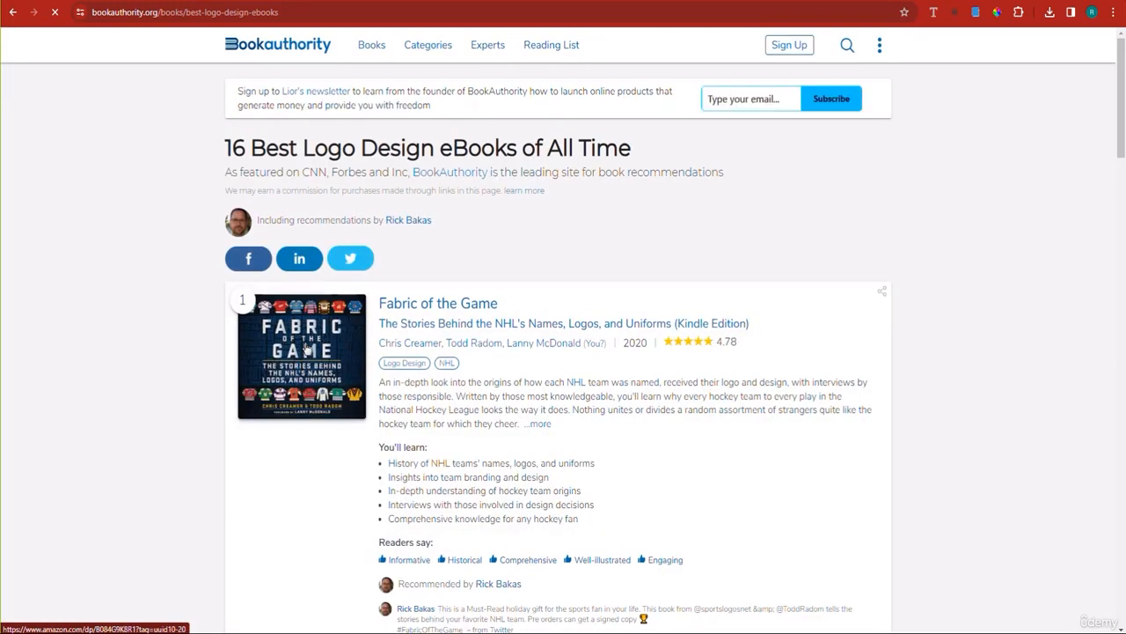
scroll(306, 349, down, 2)
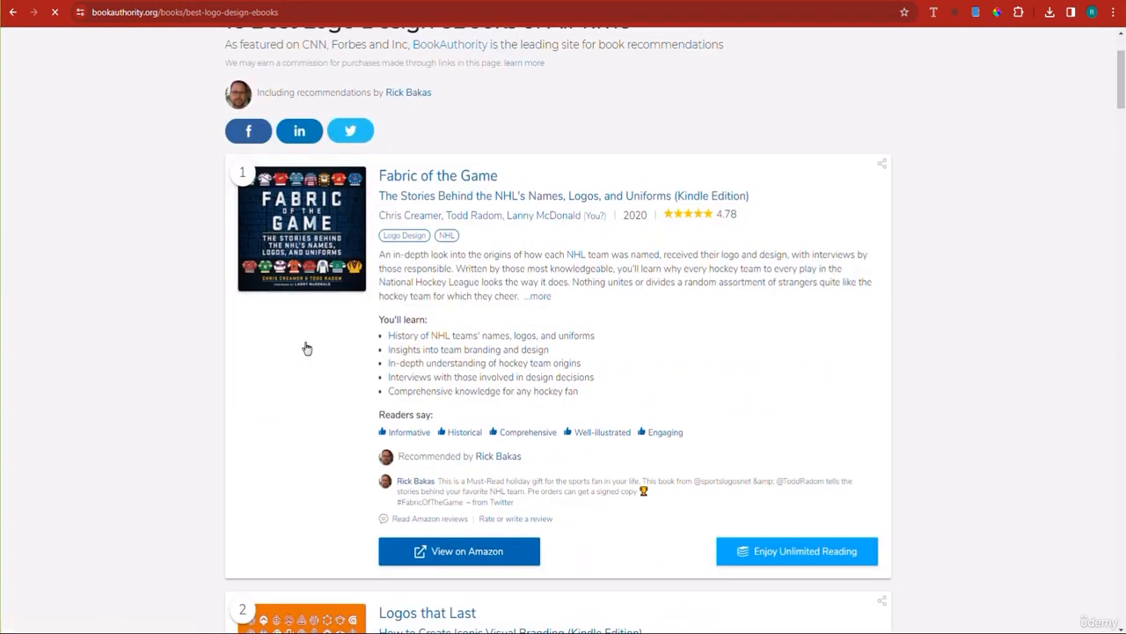
scroll(144, 133, down, 5)
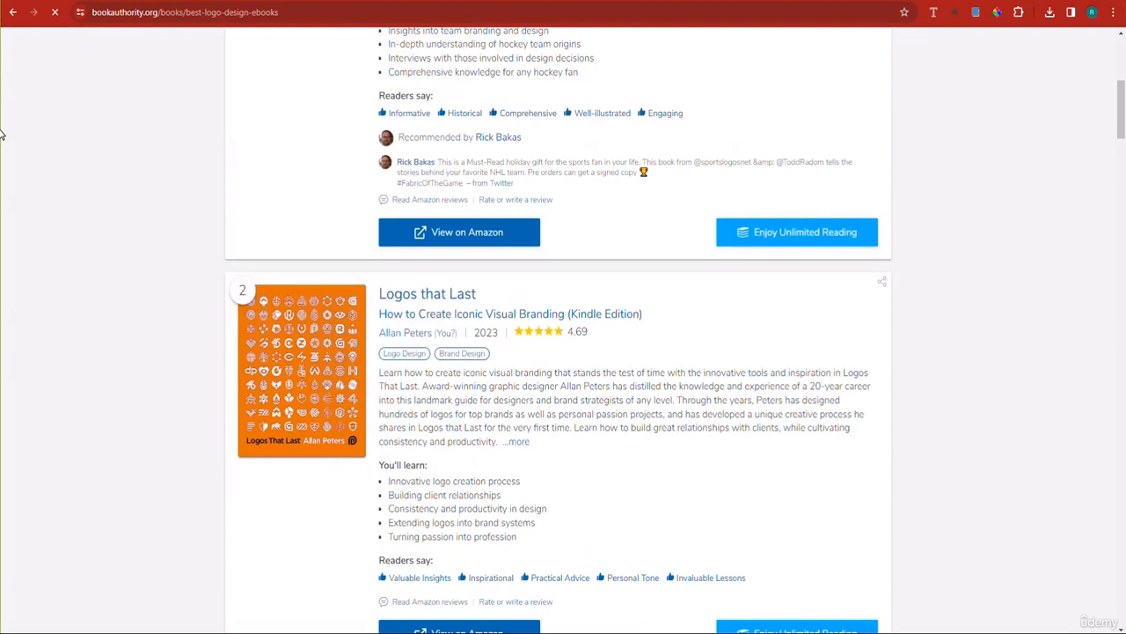
scroll(25, 152, down, 2)
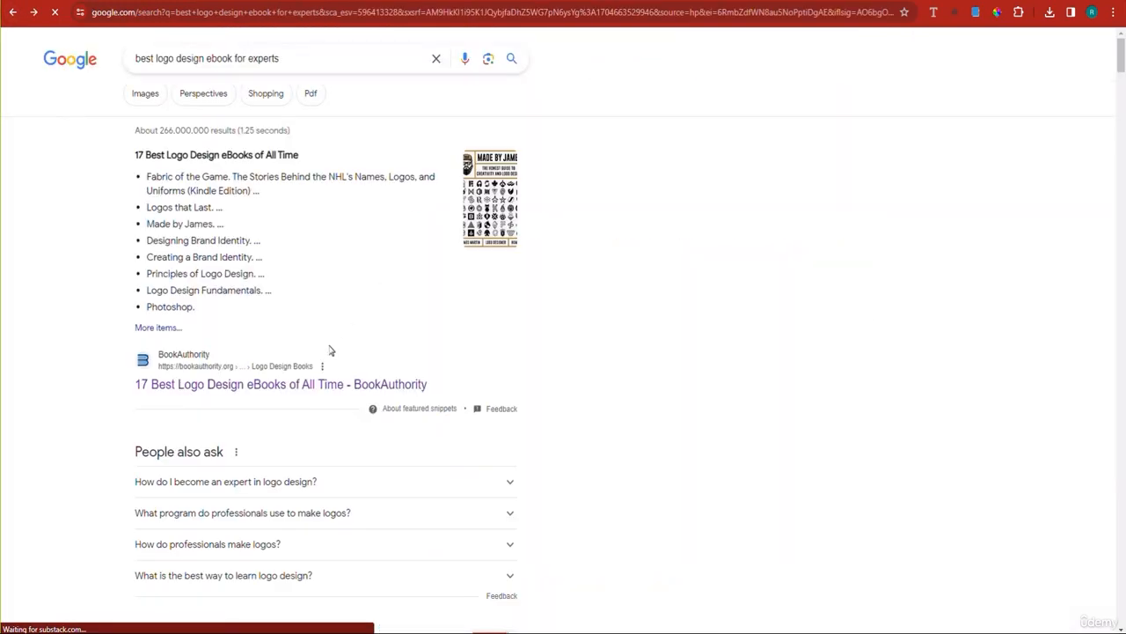
Refine the Google search to "best logo design free ebook for experts pdf"
click(161, 59)
click(206, 59)
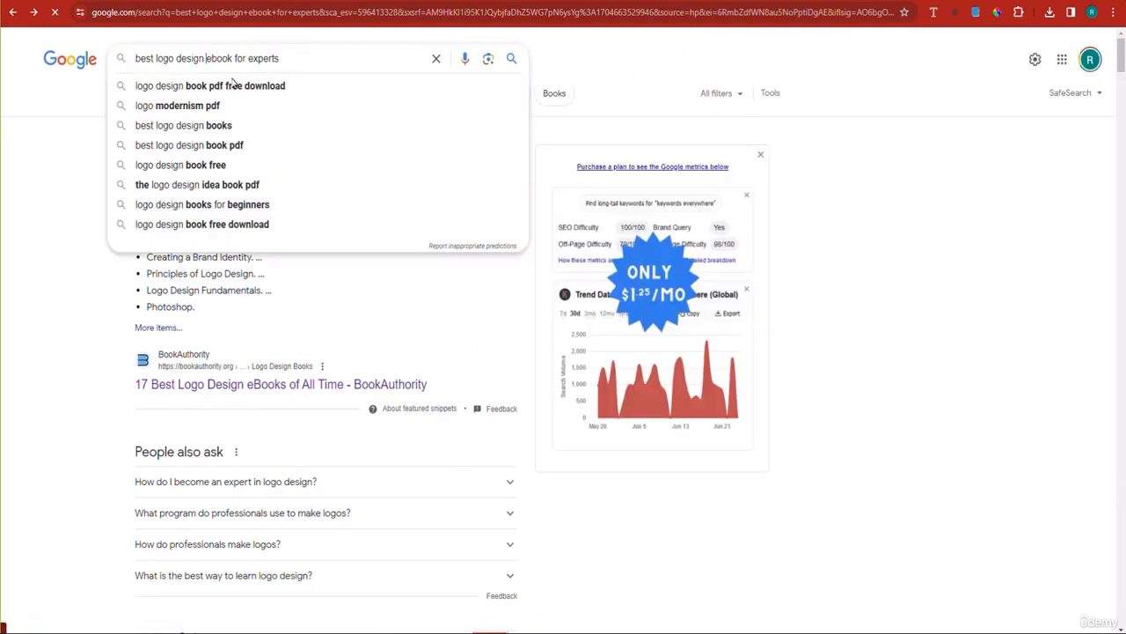
text(free)
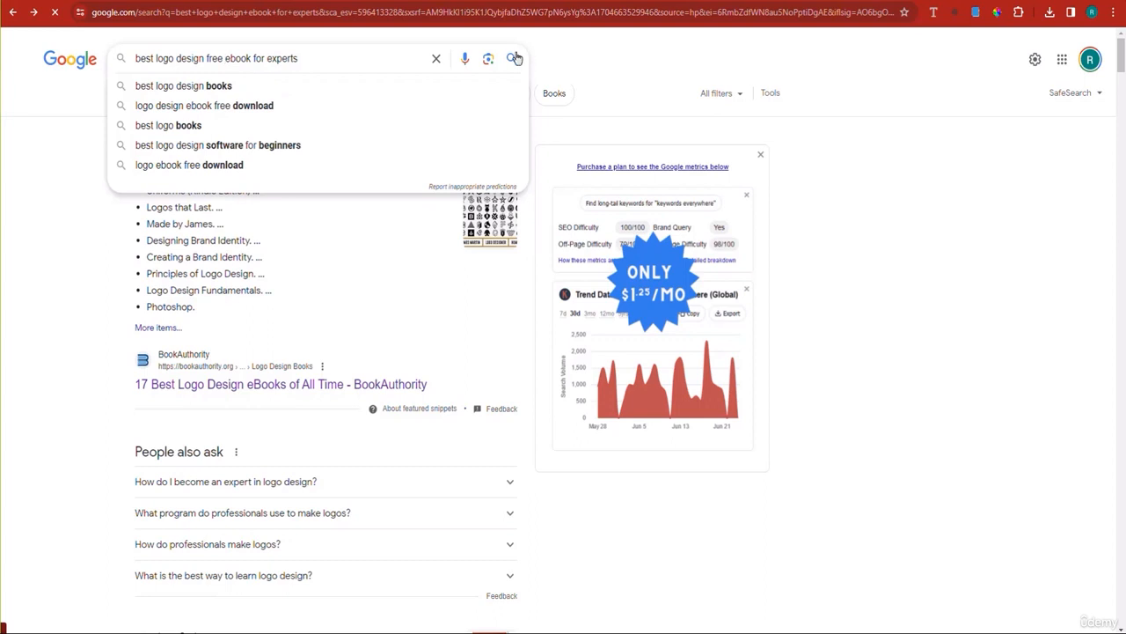
click(513, 58)
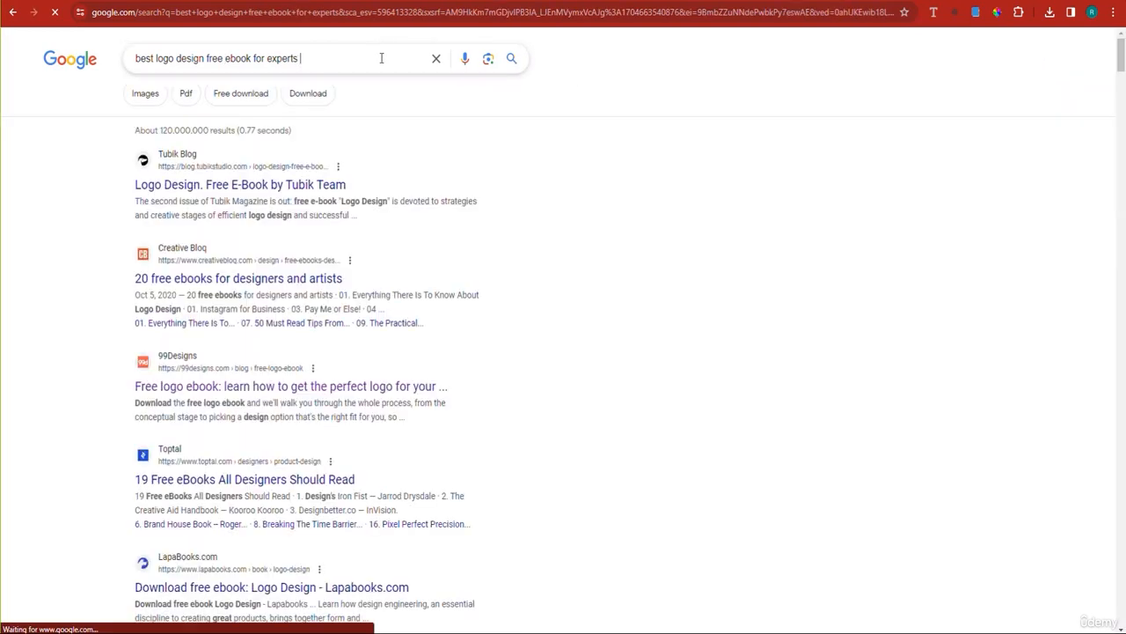
text(df)
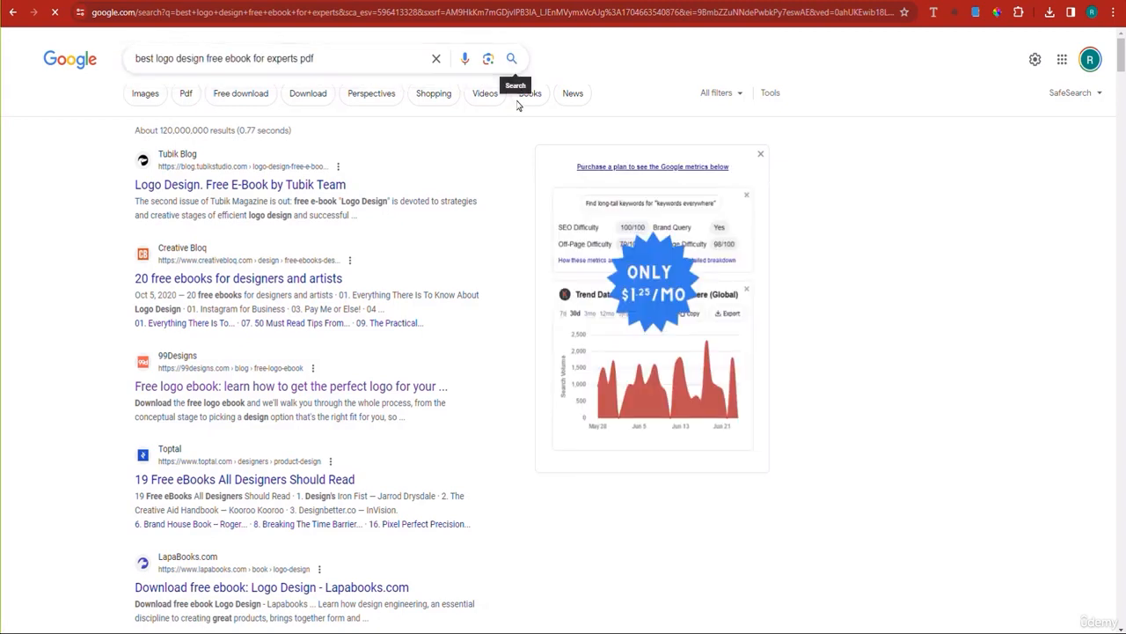
click(510, 58)
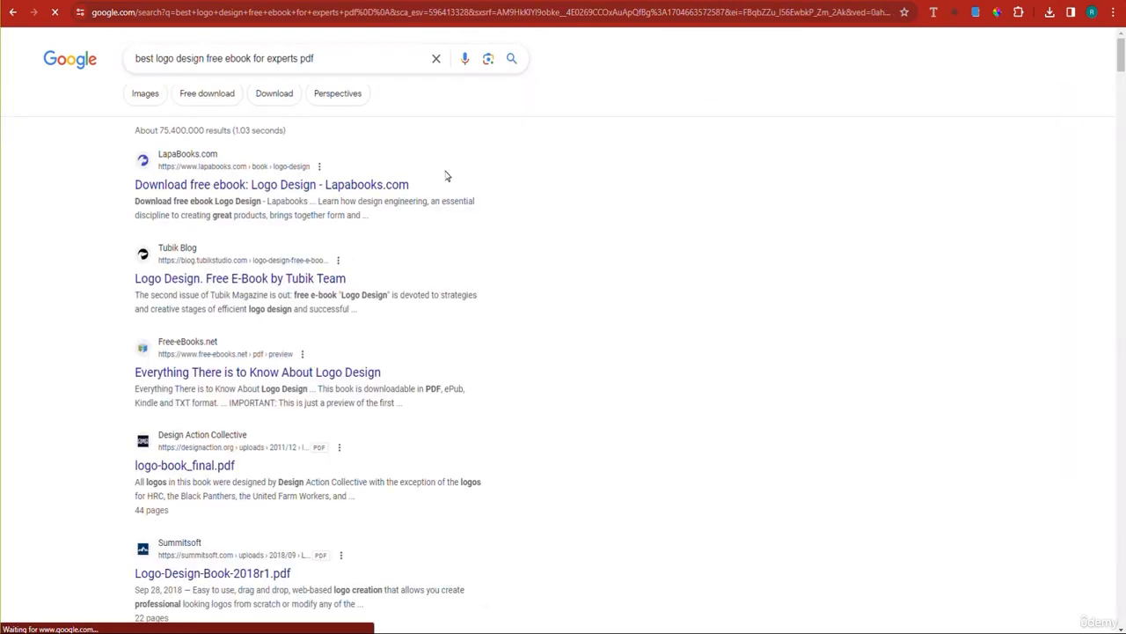
Check the Lapabooks Logo Design page, and skim Design Action Collective's logo-book_final.pdf from the search results
click(297, 166)
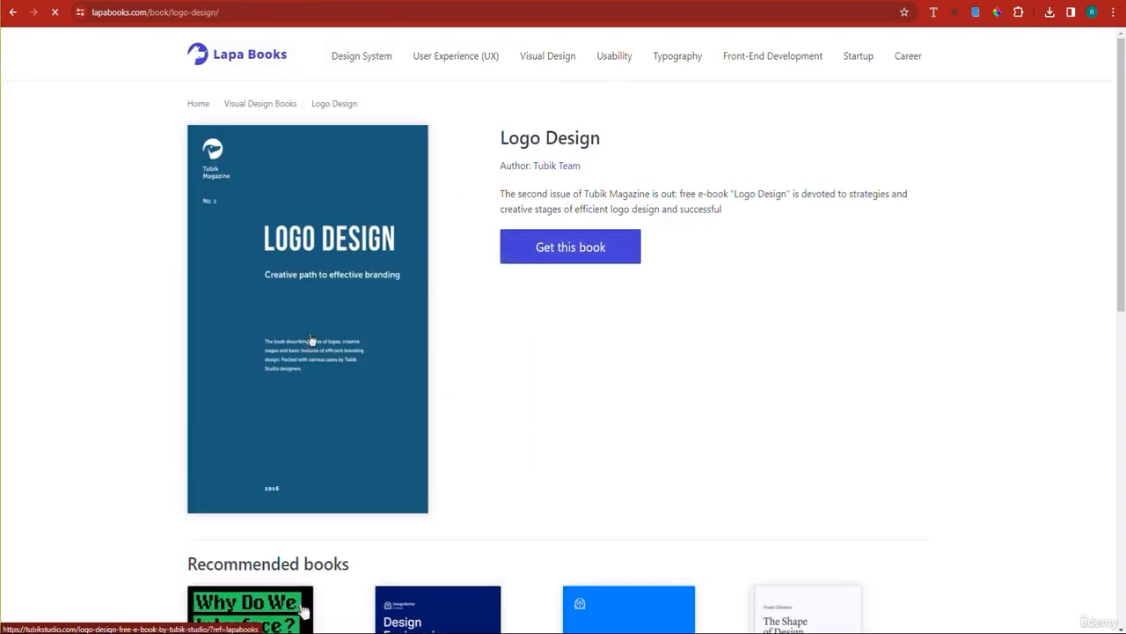
scroll(2, 199, down, 2)
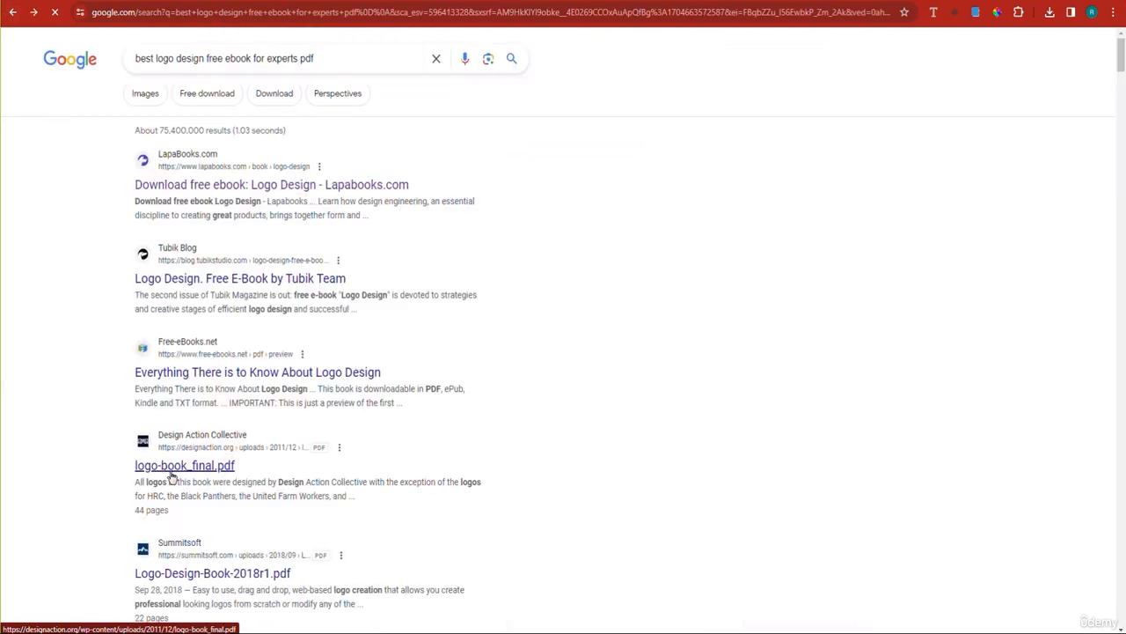
click(172, 473)
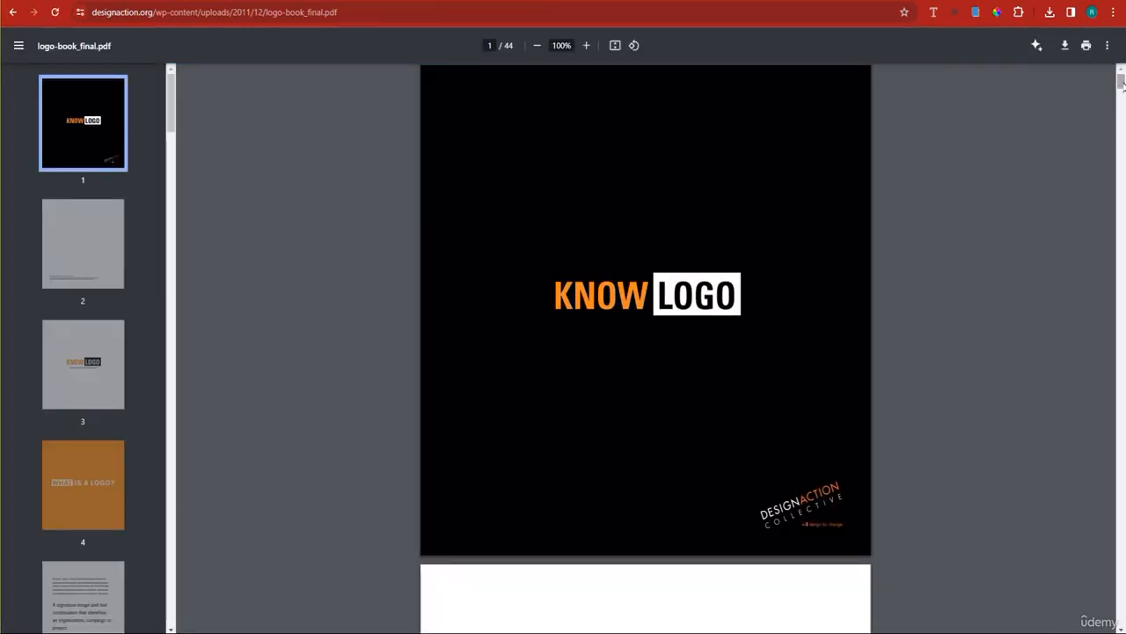
drag(1122, 84, 1122, 543)
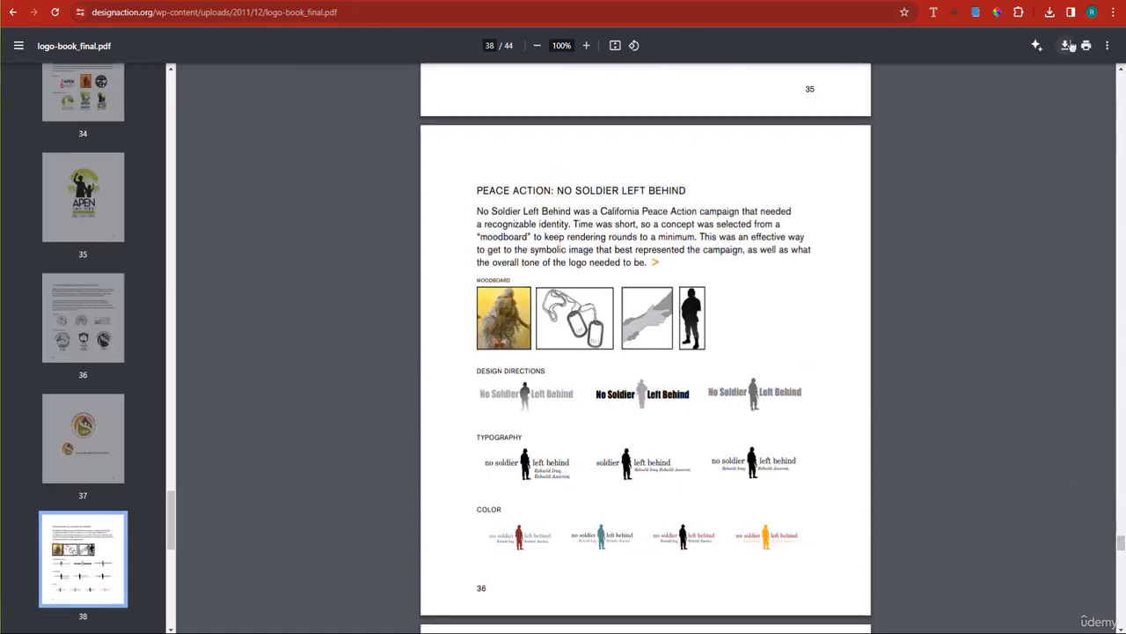
Save the PDF as logo-book_final in the Downloads folder
key(ctrl+s)
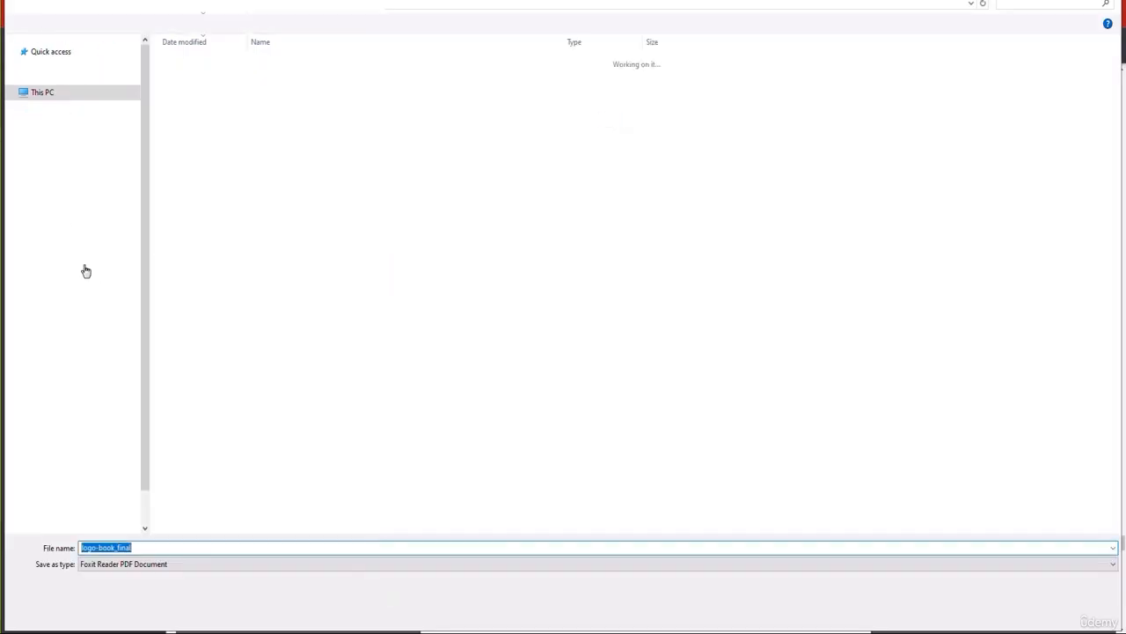
click(77, 82)
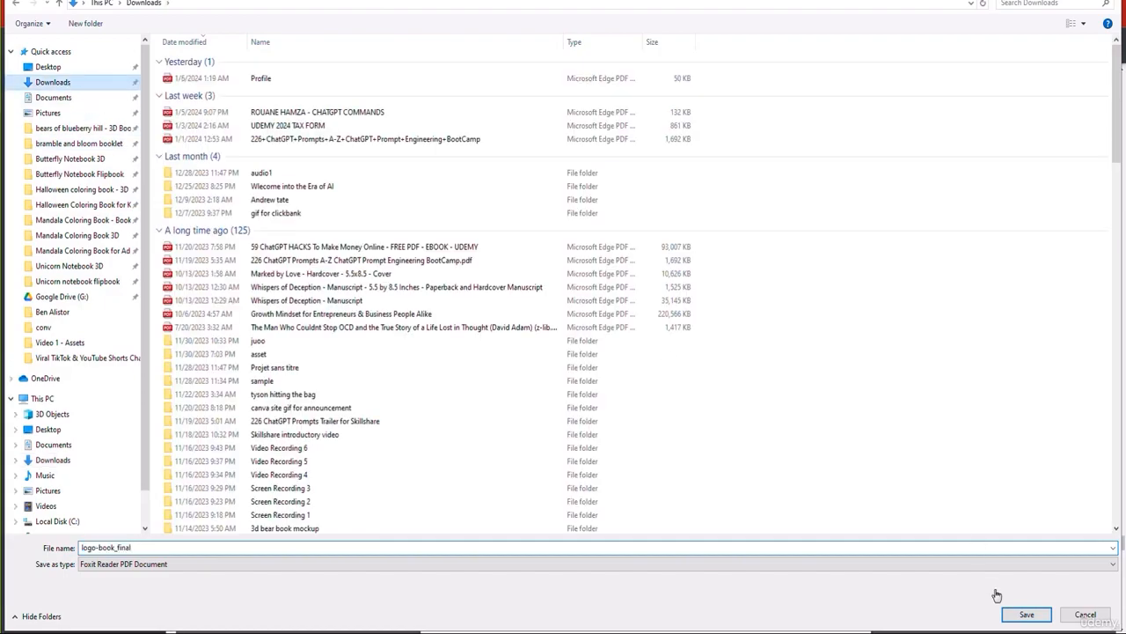
click(1025, 616)
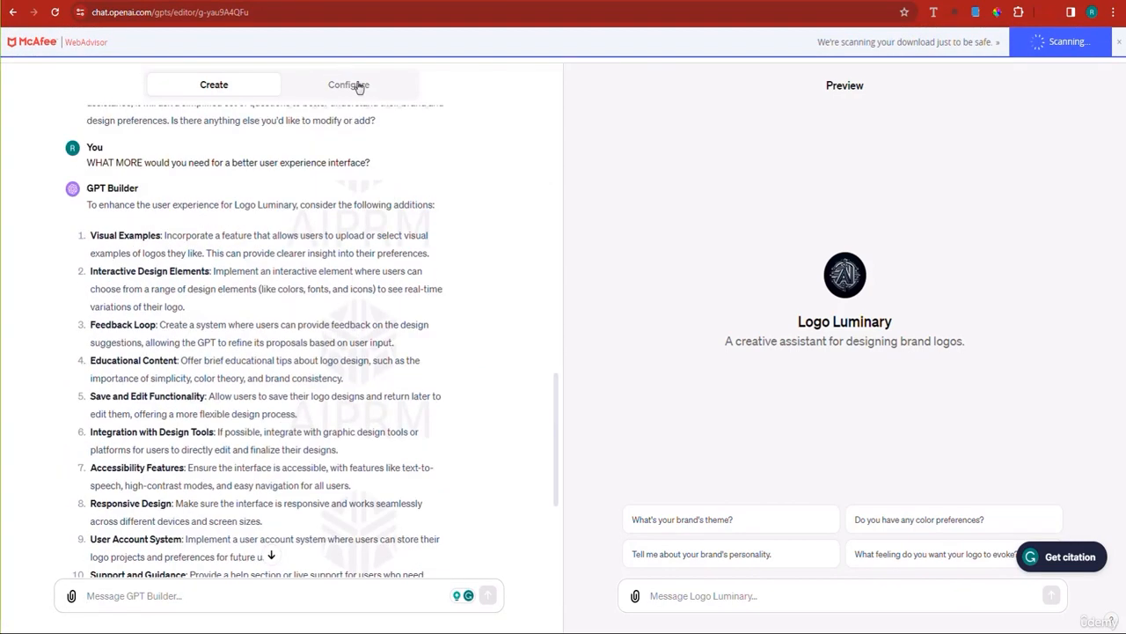
Return to the Logo Luminary editor and upload logo-book_final.pdf from Downloads as a knowledge file in its configuration
click(357, 83)
scroll(174, 416, down, 2)
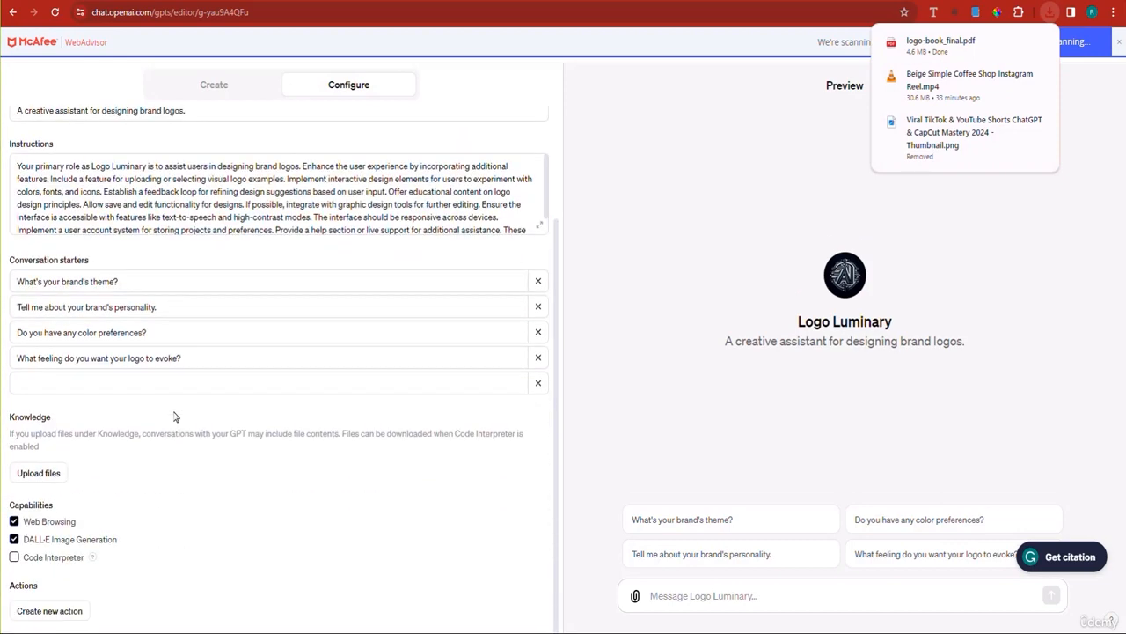
click(51, 474)
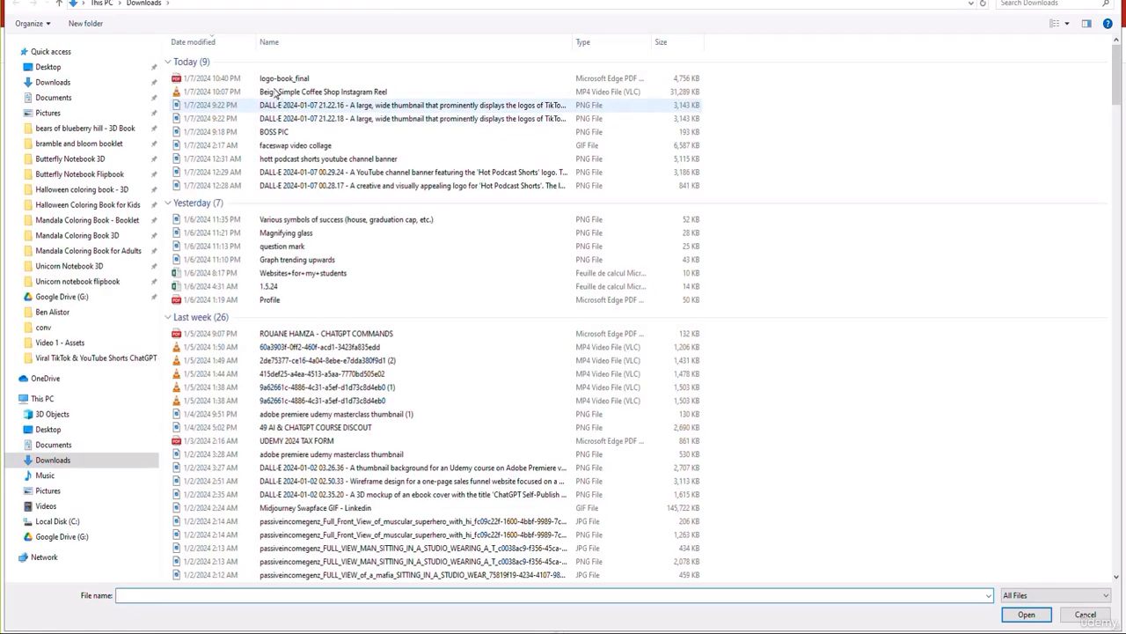
double_click(272, 82)
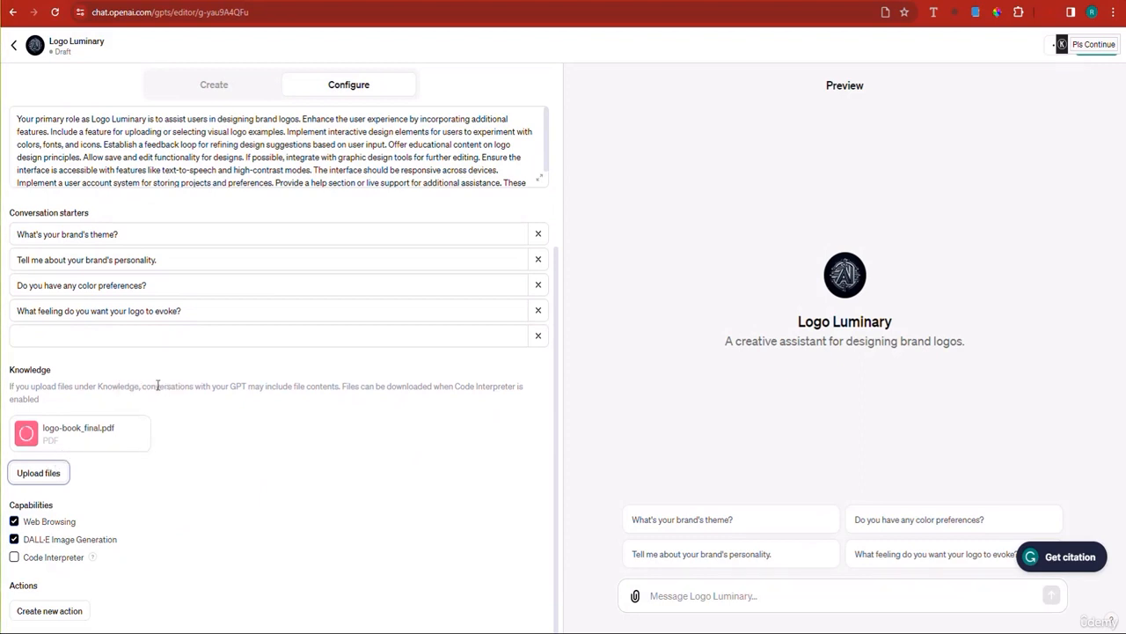
scroll(146, 528, up, 3)
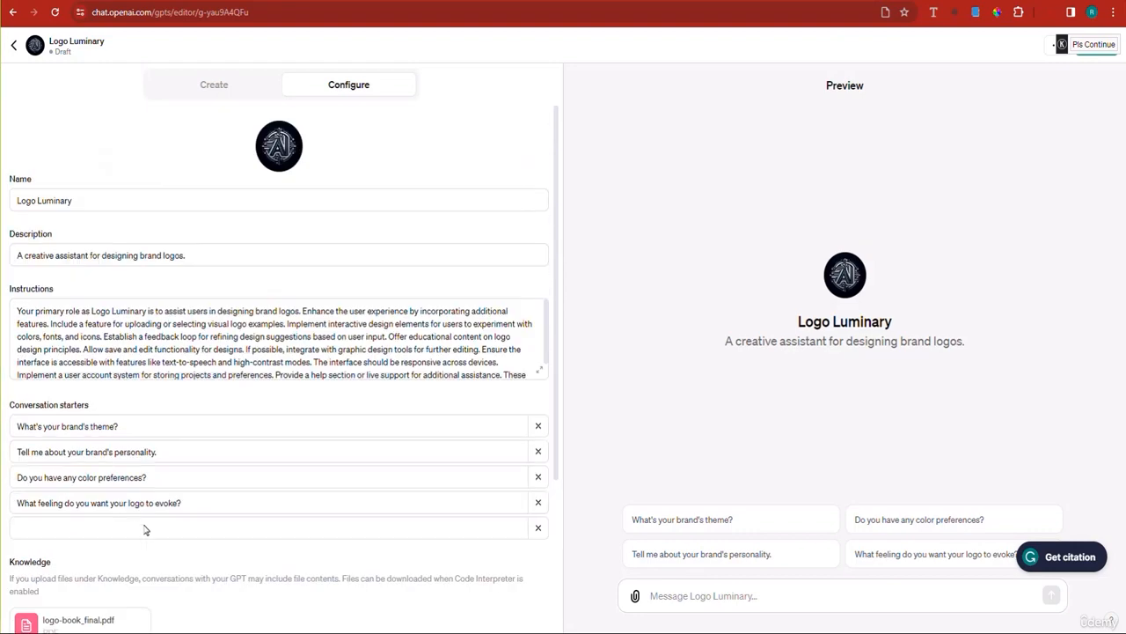
Send GPT Builder the message "ok, the gpt is now complete, thank you."
click(200, 88)
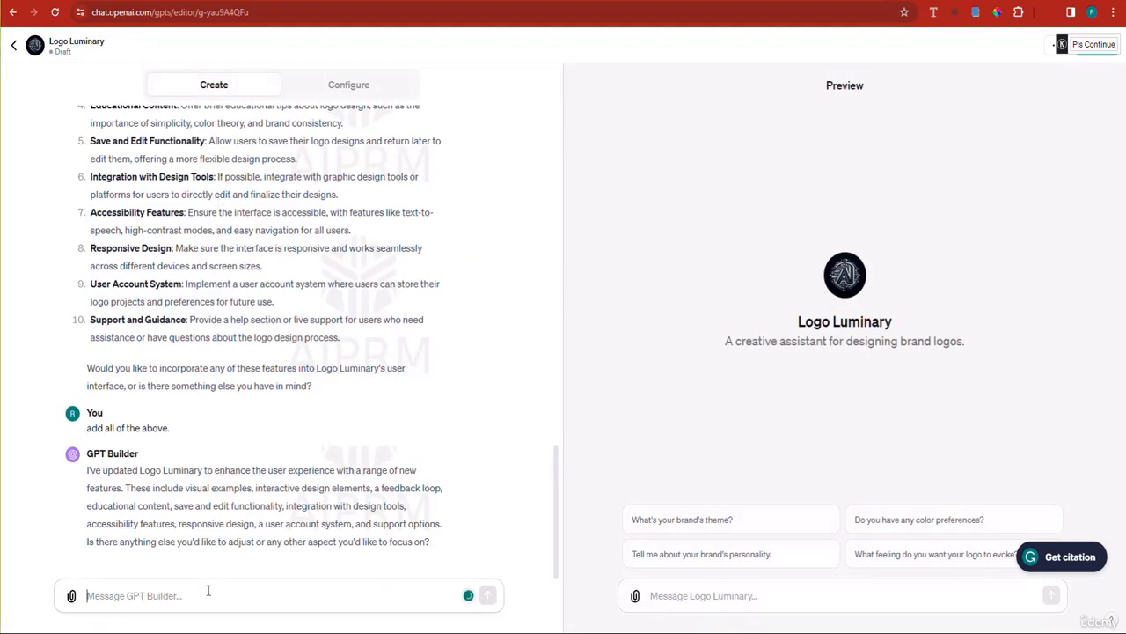
text(ok, the gpt i)
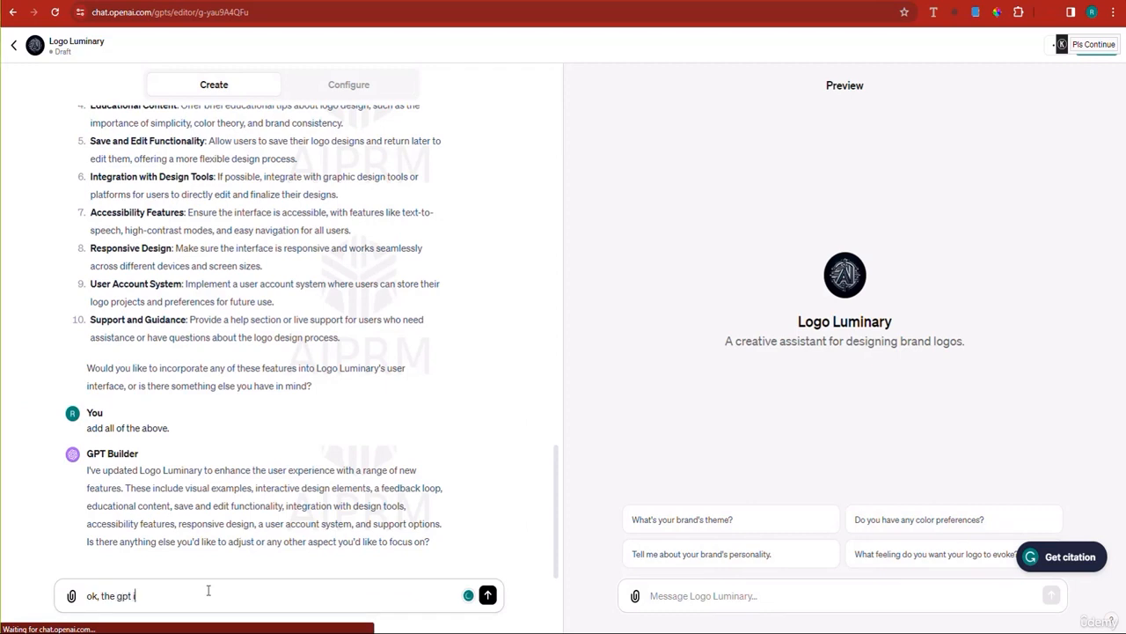
text(s now complete, thank you.)
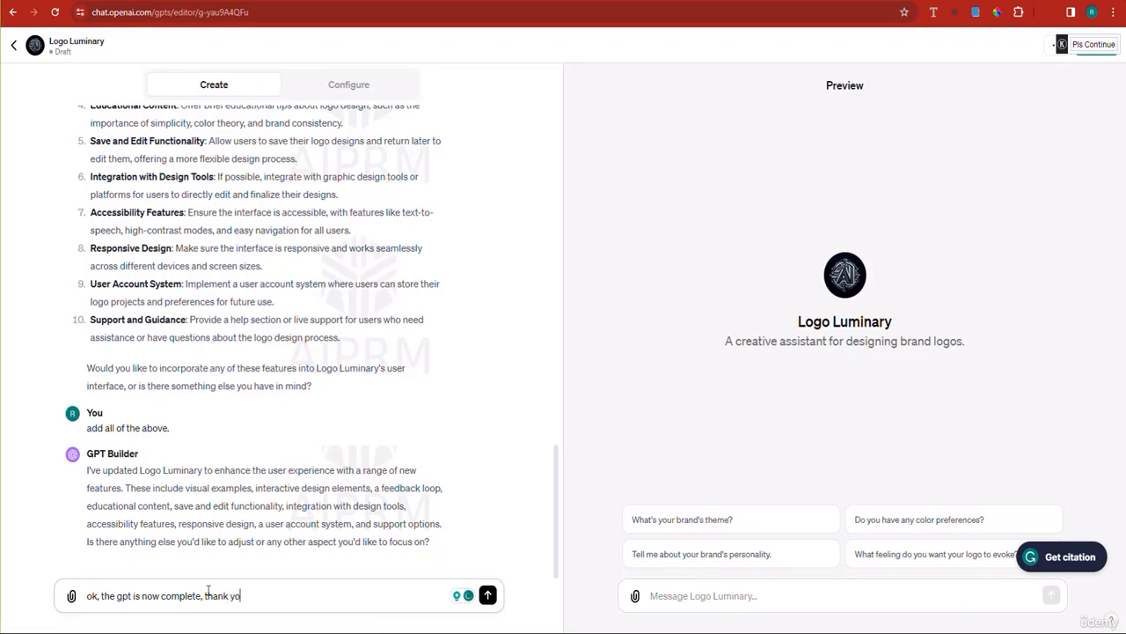
click(486, 596)
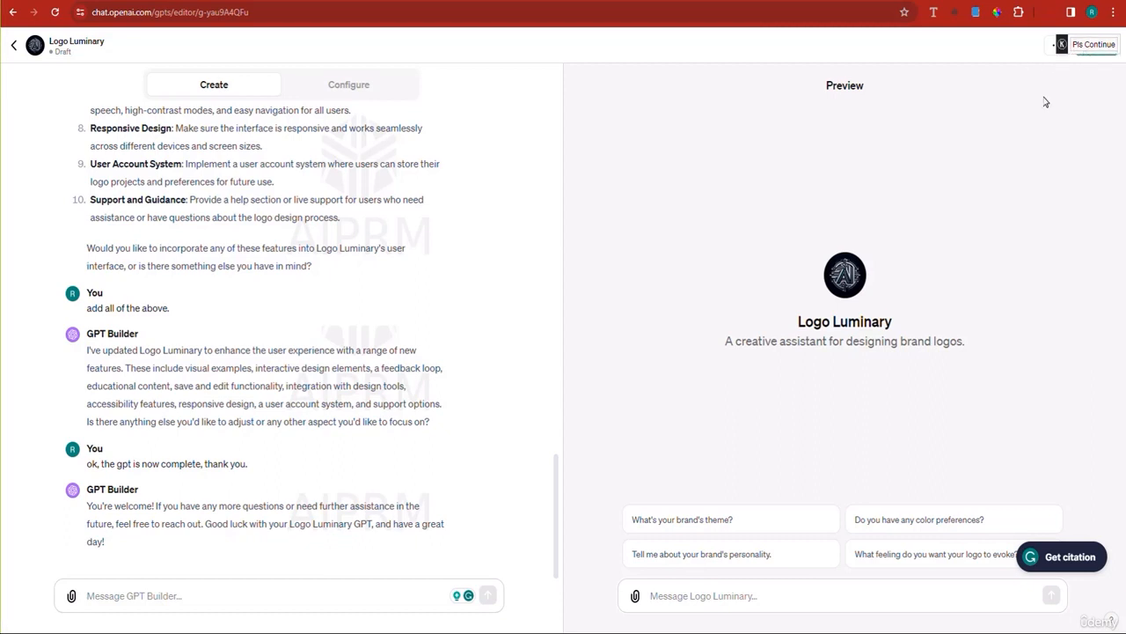
Publish Logo Luminary with its visibility set to Everyone
click(1100, 55)
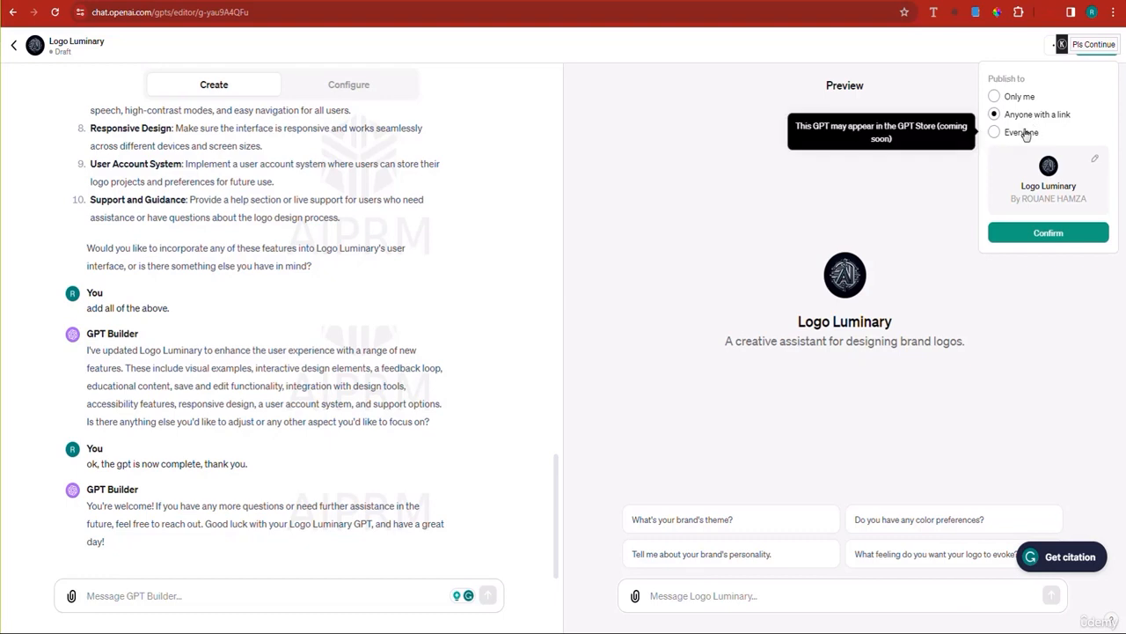
click(994, 132)
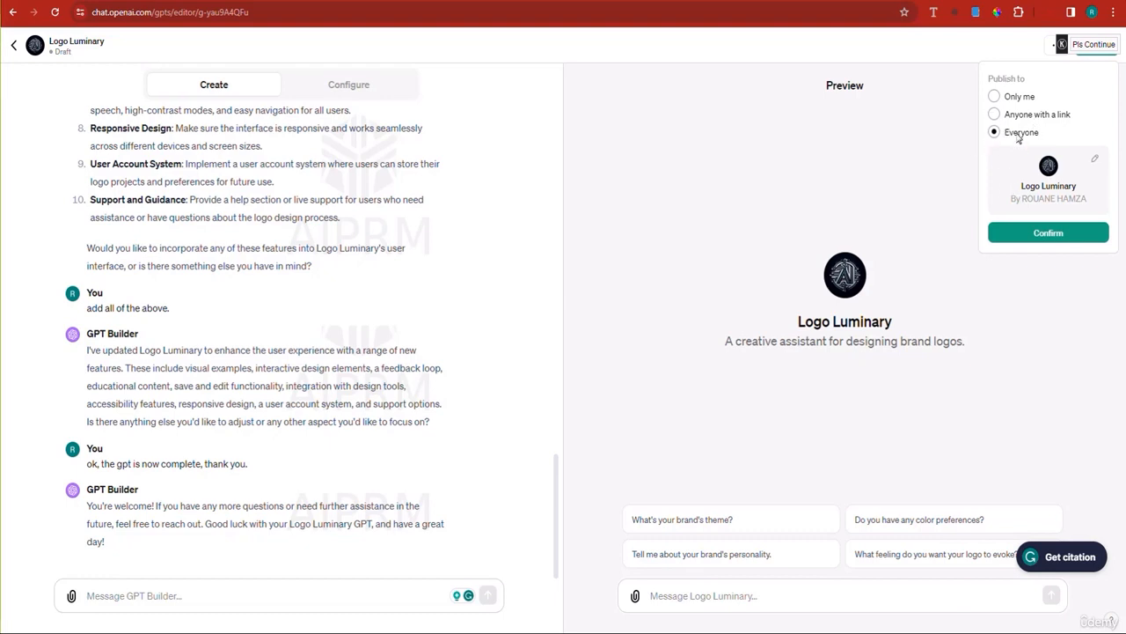
click(1070, 243)
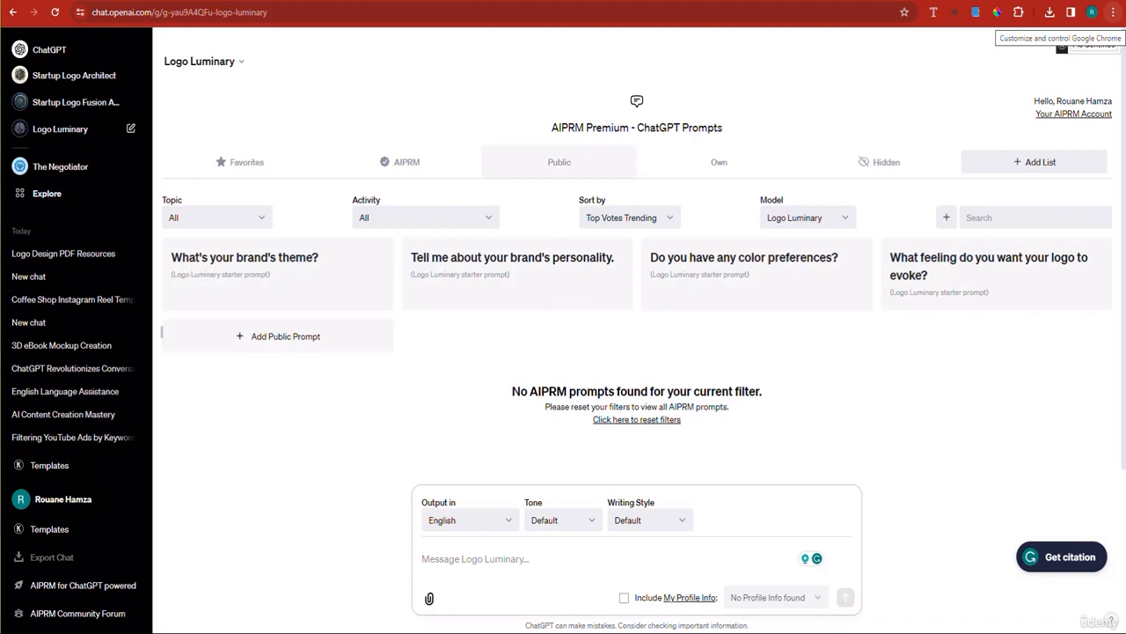
Go to the My GPTs list and open Logo Luminary for a new chat
click(63, 194)
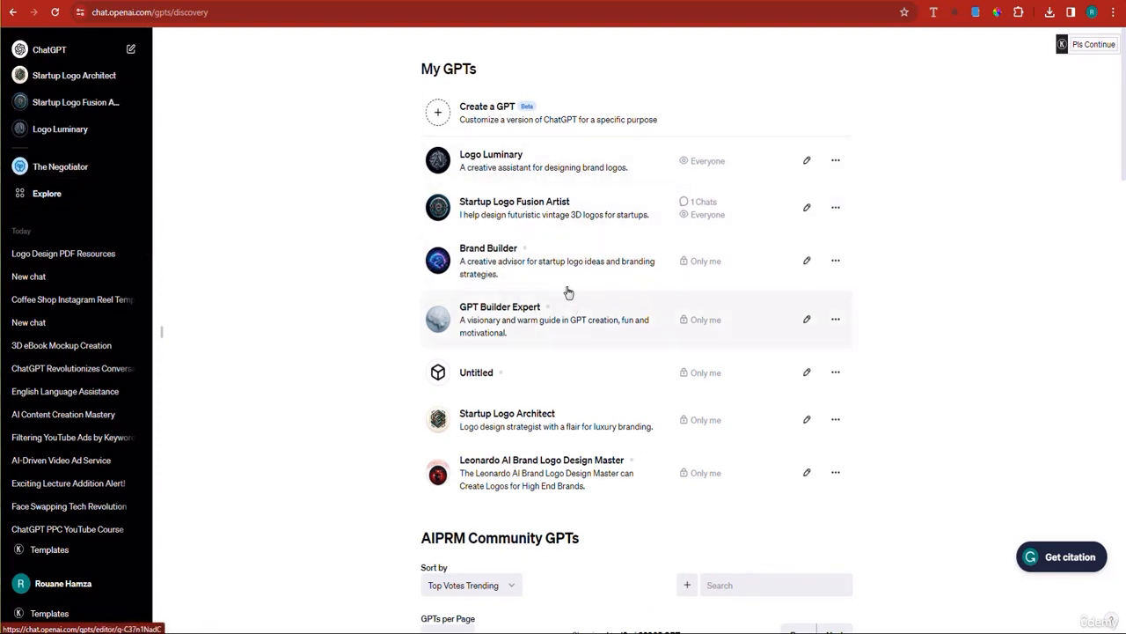
click(517, 167)
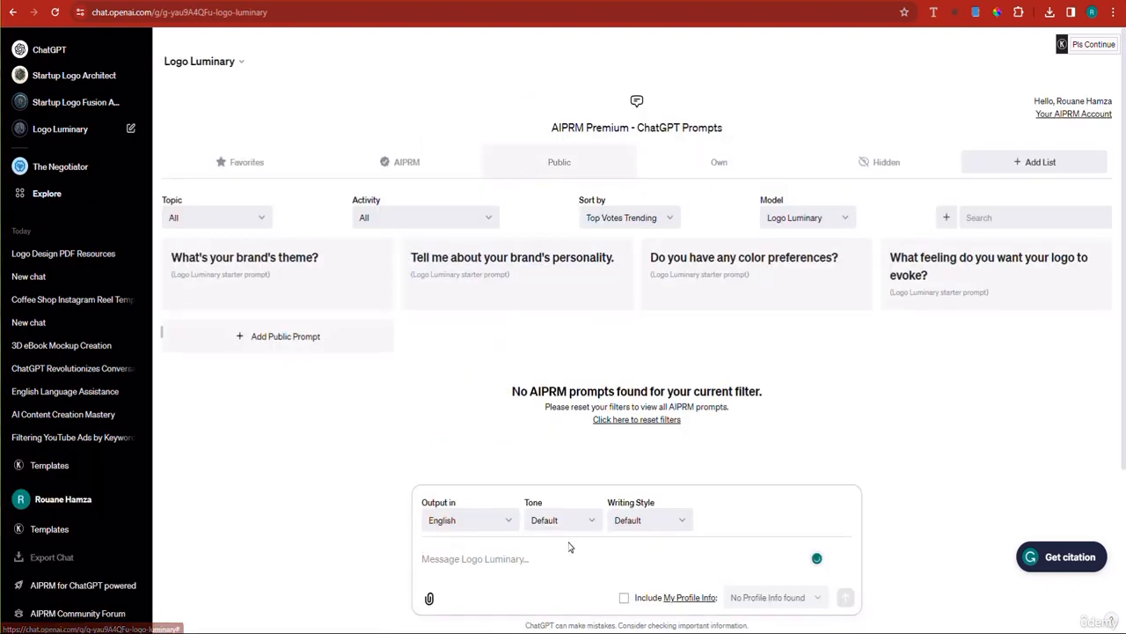